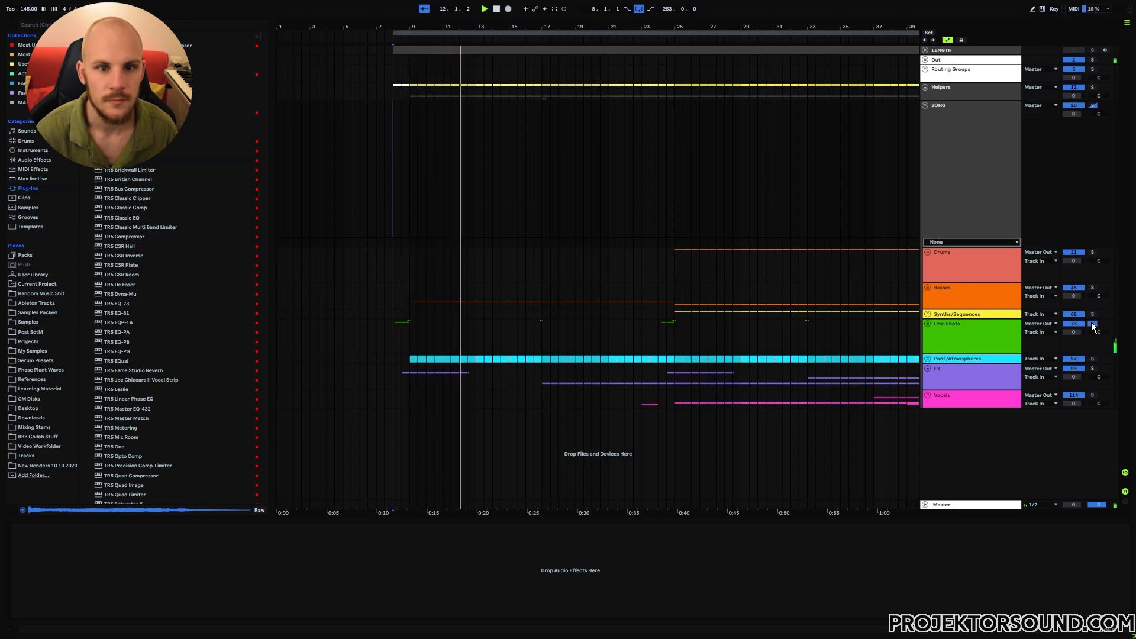
Step: Stop playback and turn off the arrangement's Follow option
key("space")
left_click(426, 10)
scroll(467, 321, "up", 5)
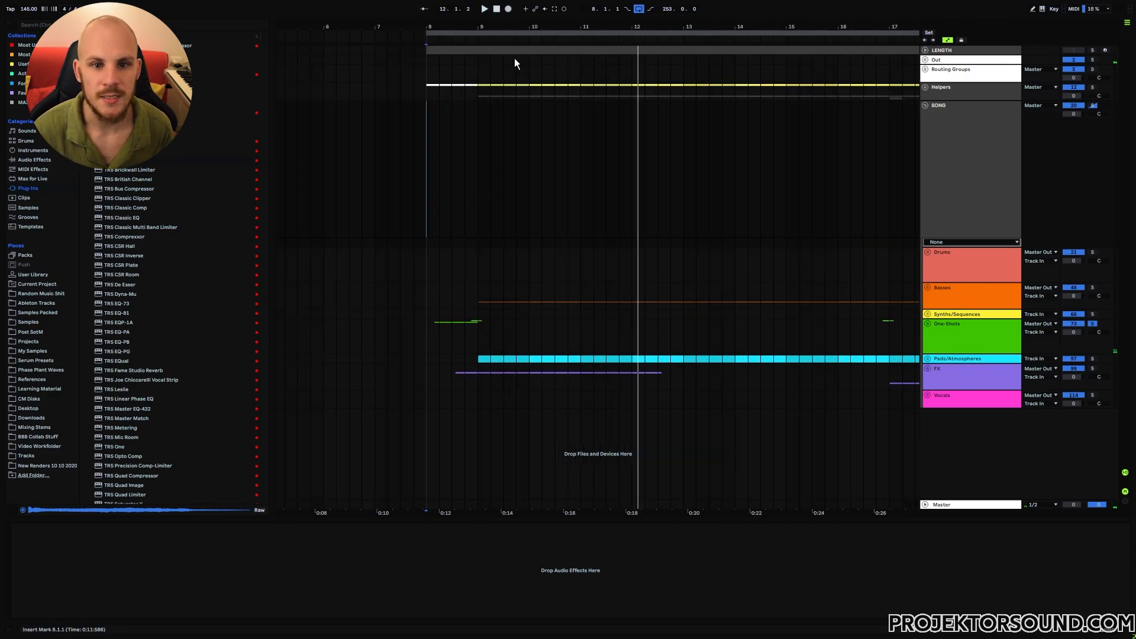
scroll(465, 75, "down", 3)
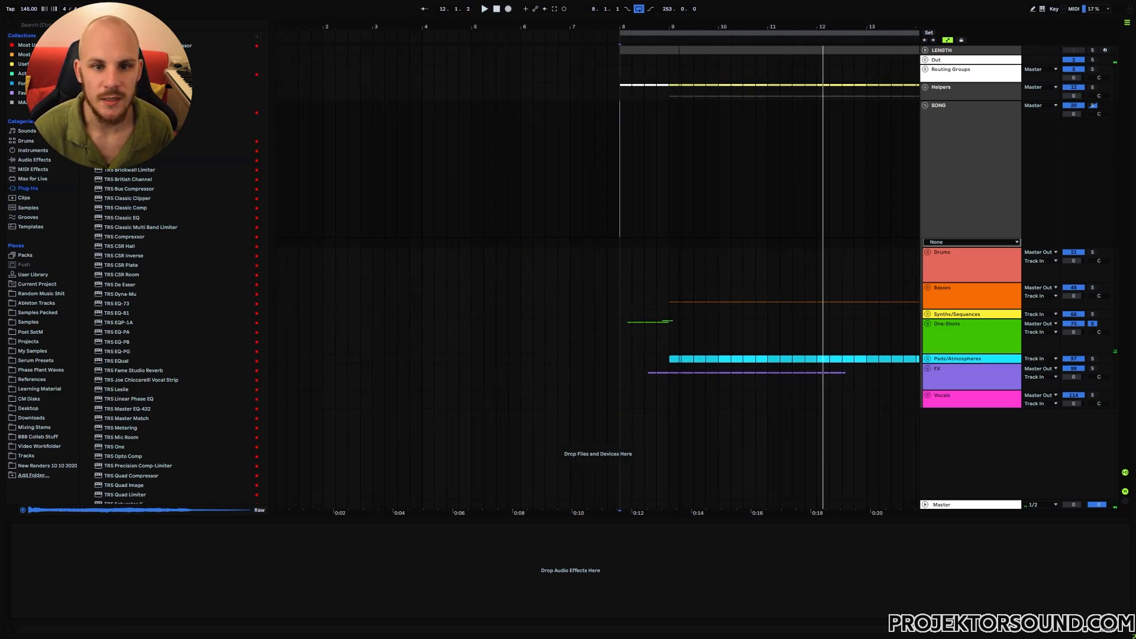
Step: Mark the empty lead-in from bar 1 to about bar 6 across the SONG group and place the insert marker at bar 8
left_click(276, 180)
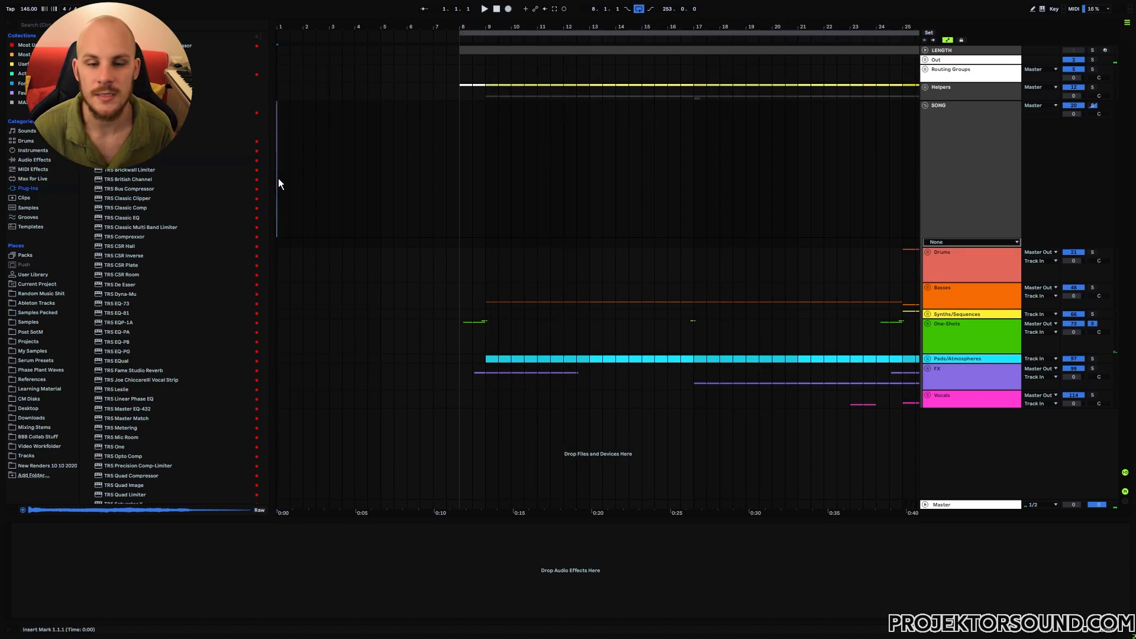
left_click_drag(279, 176, 416, 183)
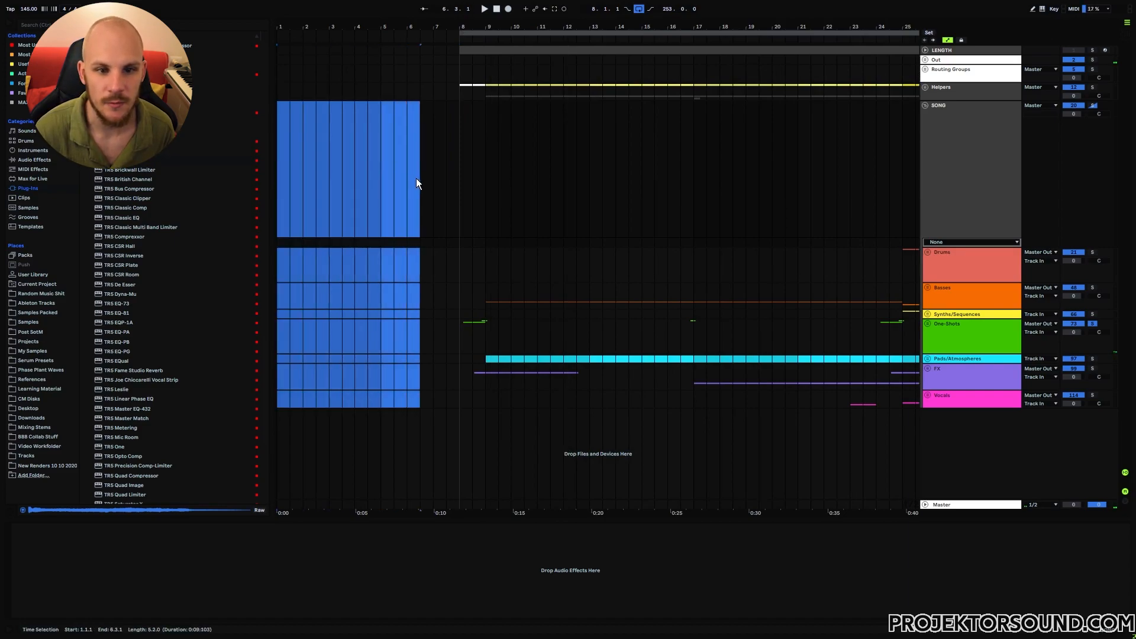
left_click(458, 182)
scroll(474, 154, "up", 4)
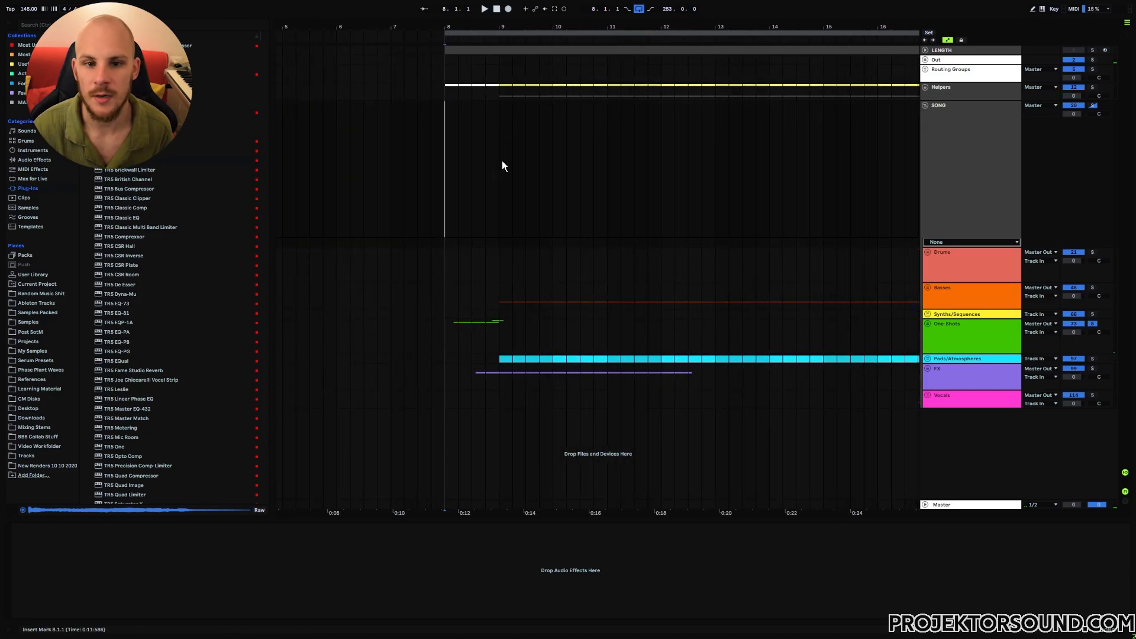
Step: Examine the song's opening by marking bars 8 to 9 on the Helpers and SONG groups and selecting the LENGTH clip
left_click_drag(499, 89, 455, 98)
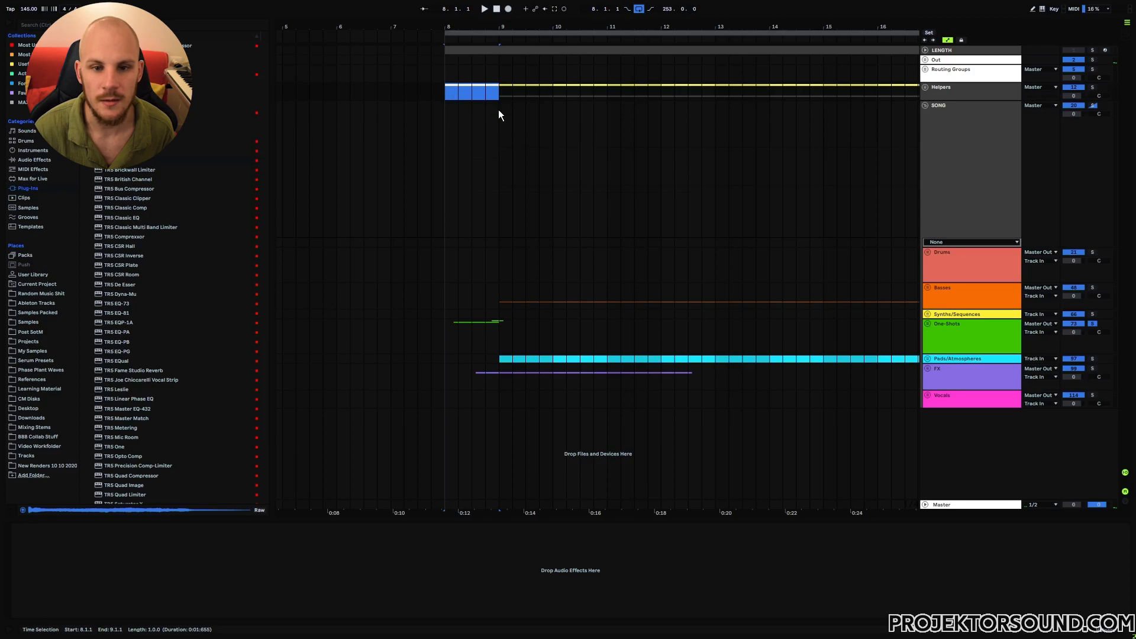
mouse_move(445, 51)
left_mouse_down()
mouse_move(349, 54)
mouse_move(474, 58)
mouse_move(445, 56)
left_mouse_up()
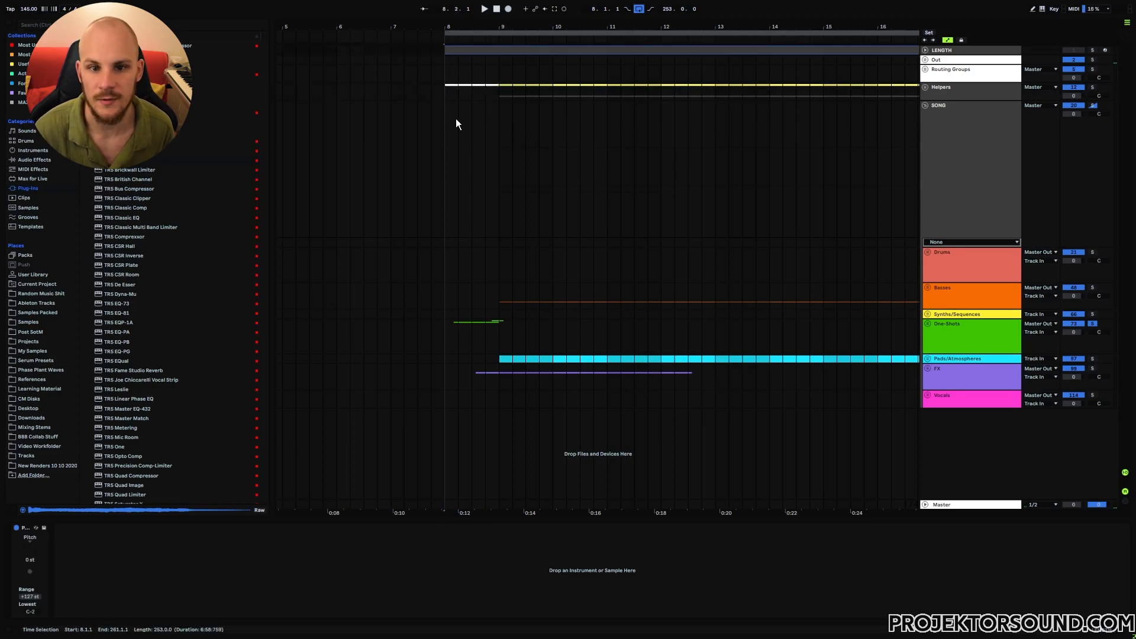
left_click(446, 147)
left_click_drag(445, 147, 499, 151)
left_click(498, 201)
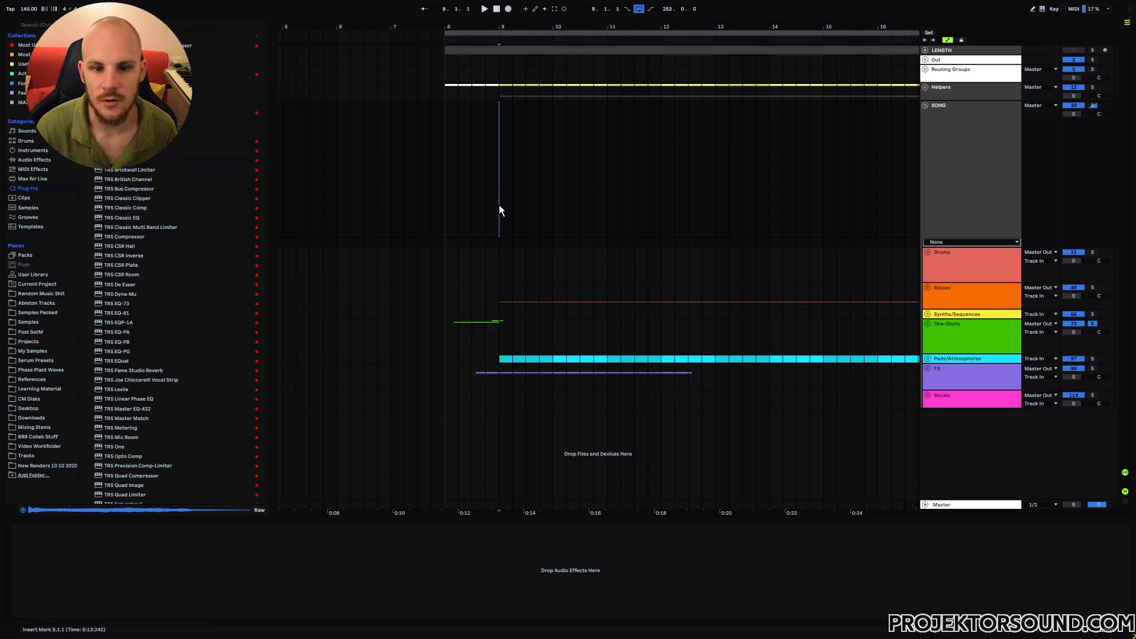
Step: Inspect the opening clips inside the One-Shots and FX groups, including Small Arp and Impact 3, and refold the groups
left_click_drag(448, 323, 500, 325)
left_click(927, 324)
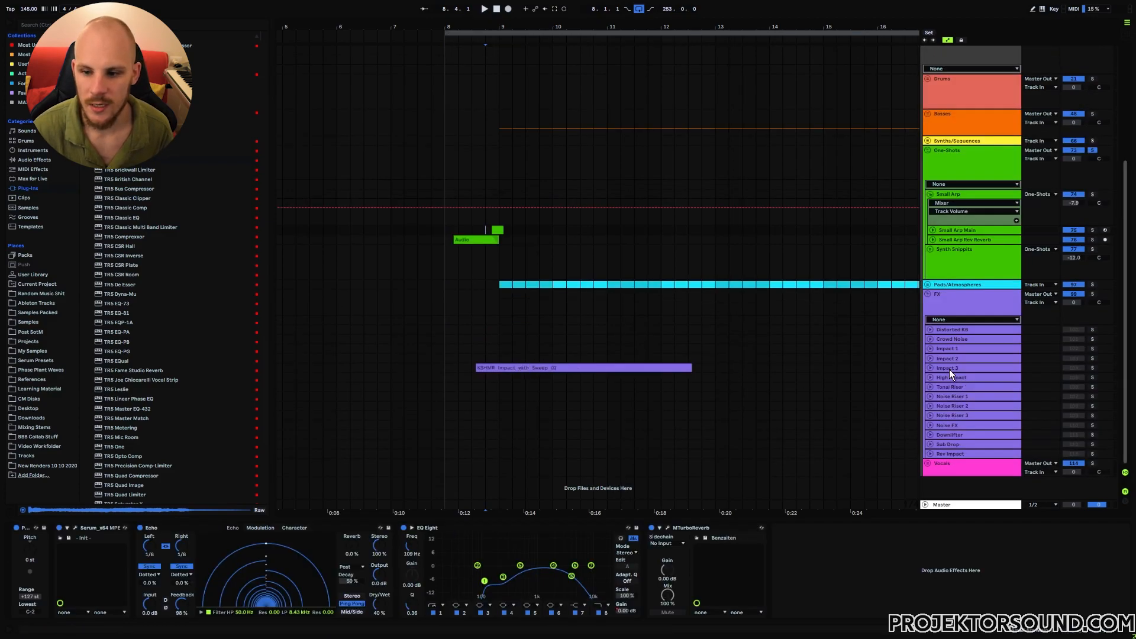
left_click(949, 370)
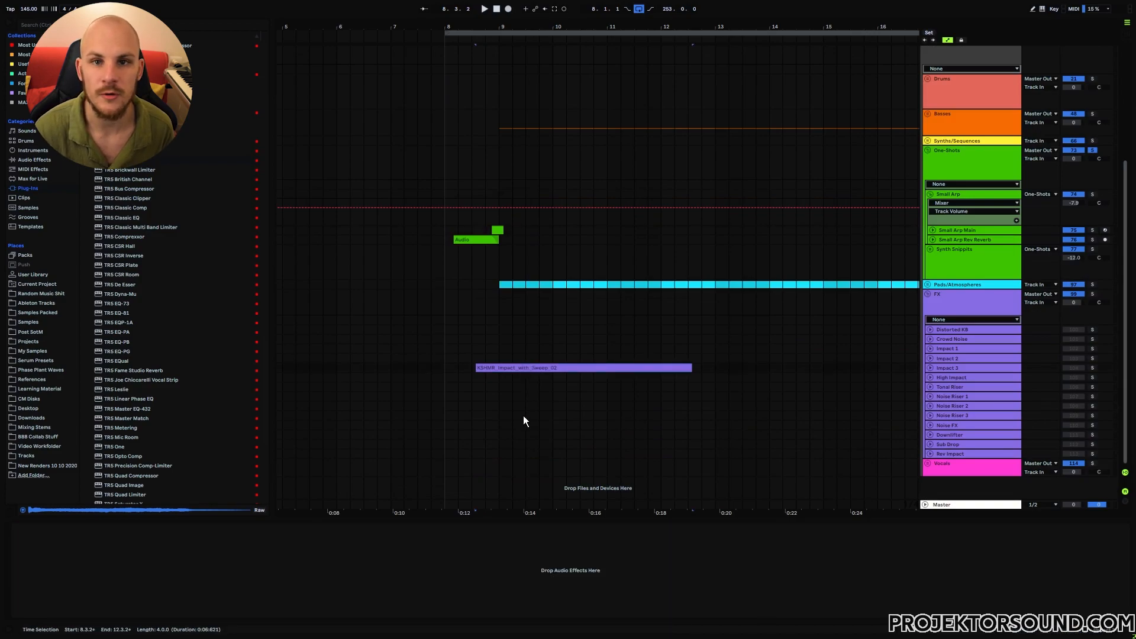
left_click(927, 286, "alt")
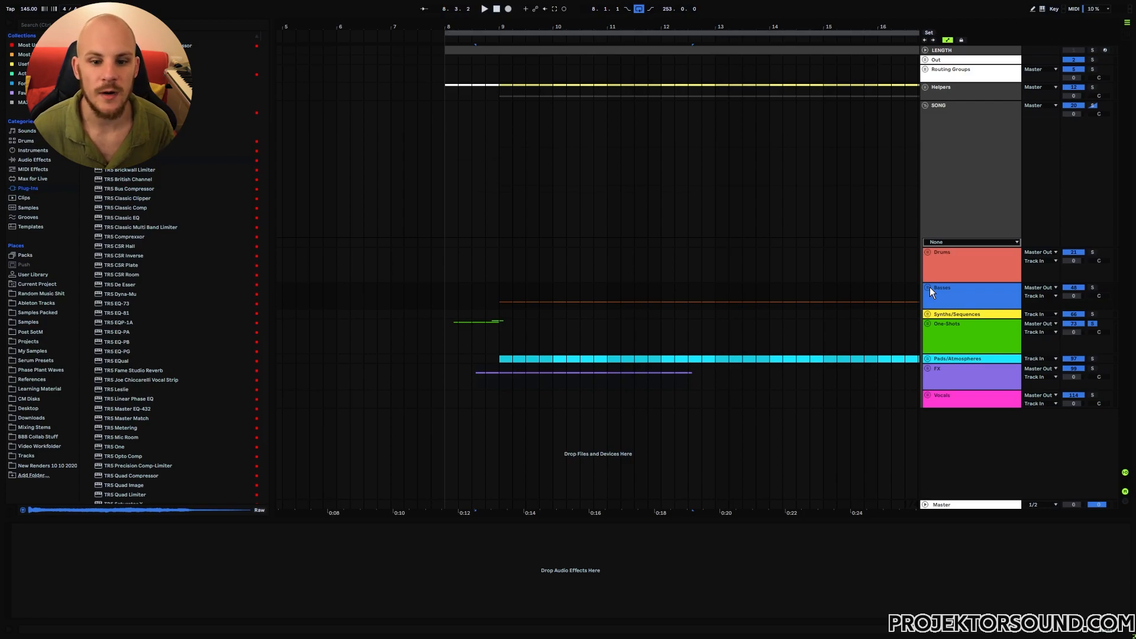
Step: Unfold the Basses group and play its soloed Break Reese Bass track from bar 9
left_click(928, 287)
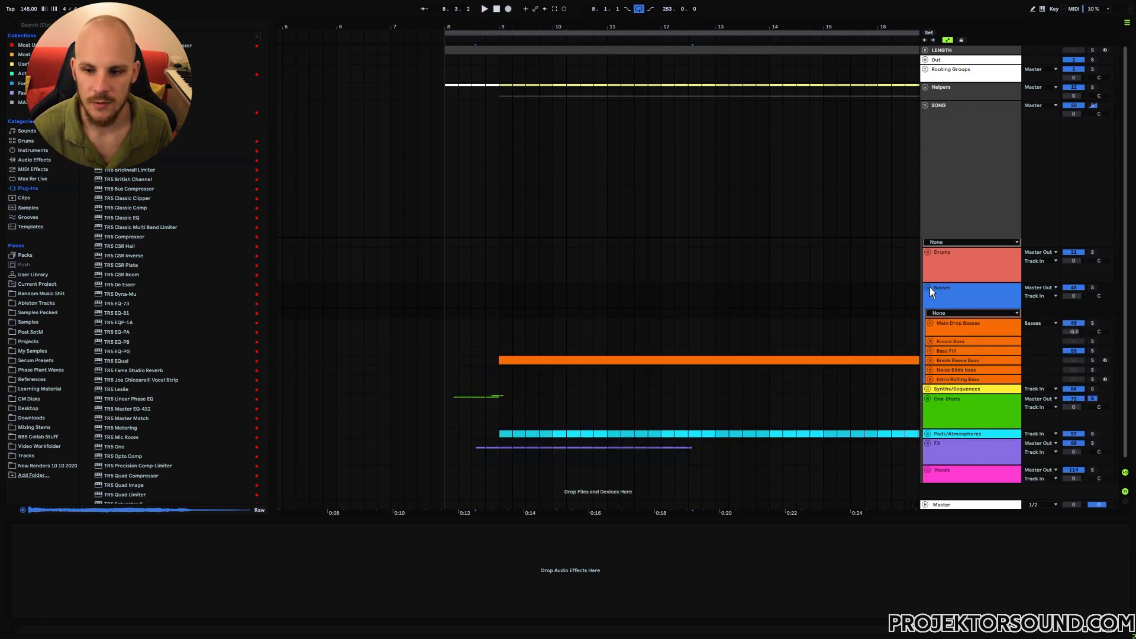
left_click(950, 360)
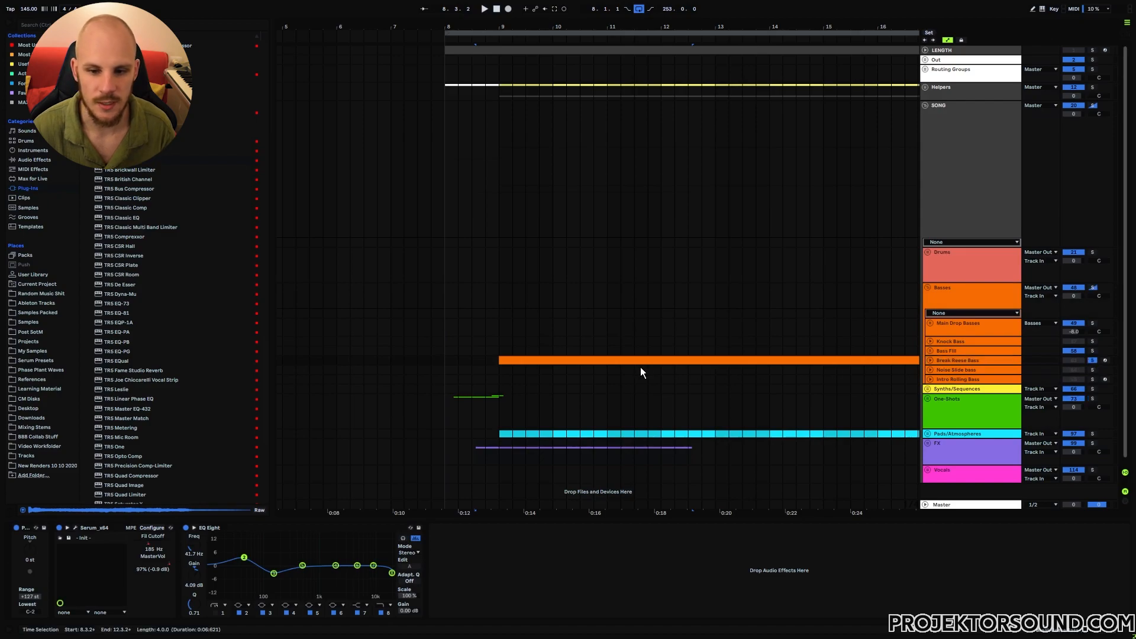
key("space")
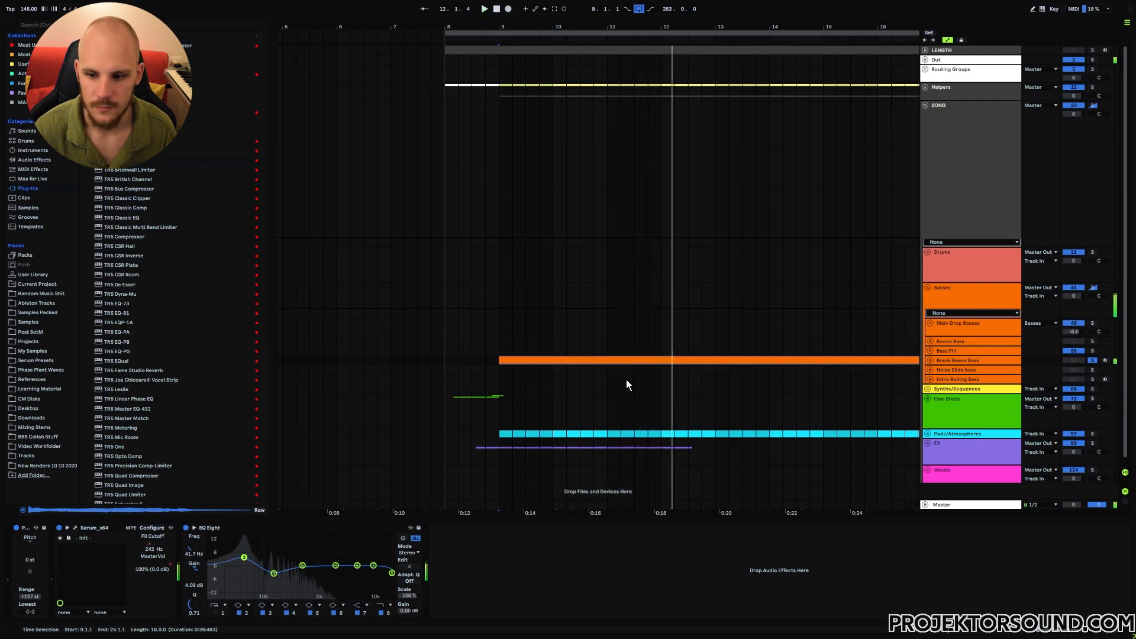
key("space")
Step: Unfold Pads/Atmospheres, solo the Intro Pad track and play its clip from bar 9
left_click(928, 433)
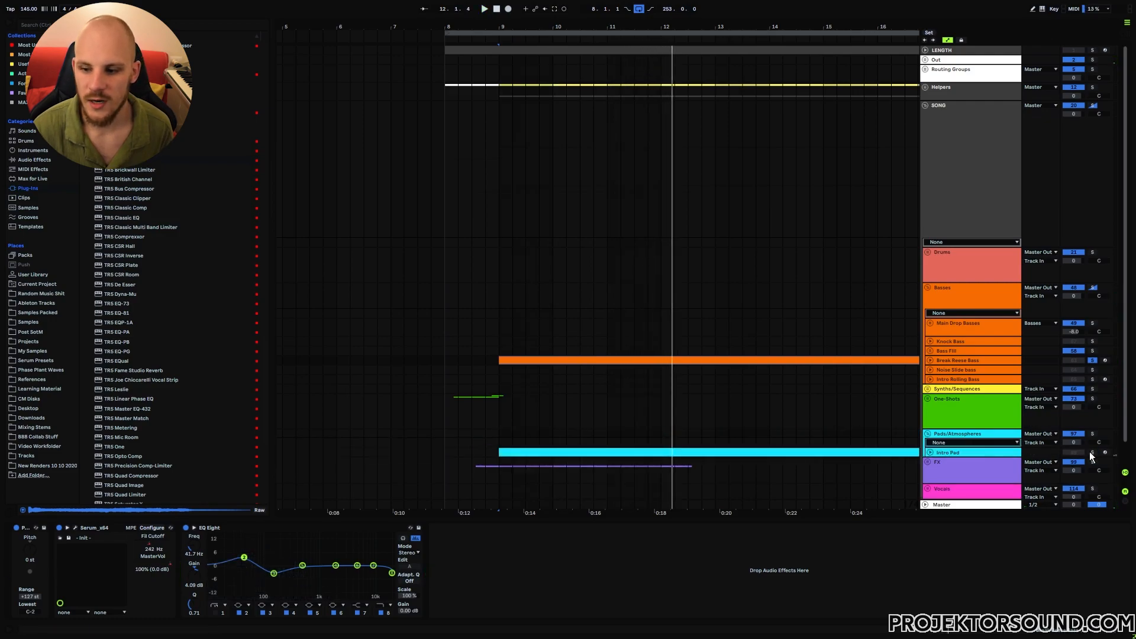
left_click(1092, 452)
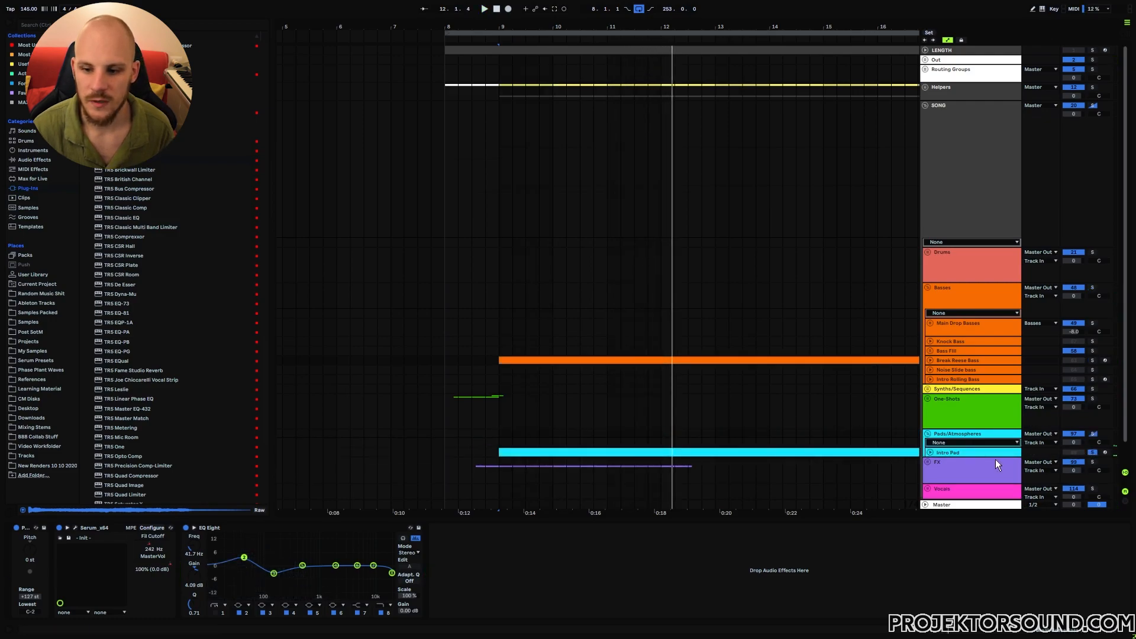
left_click(561, 451)
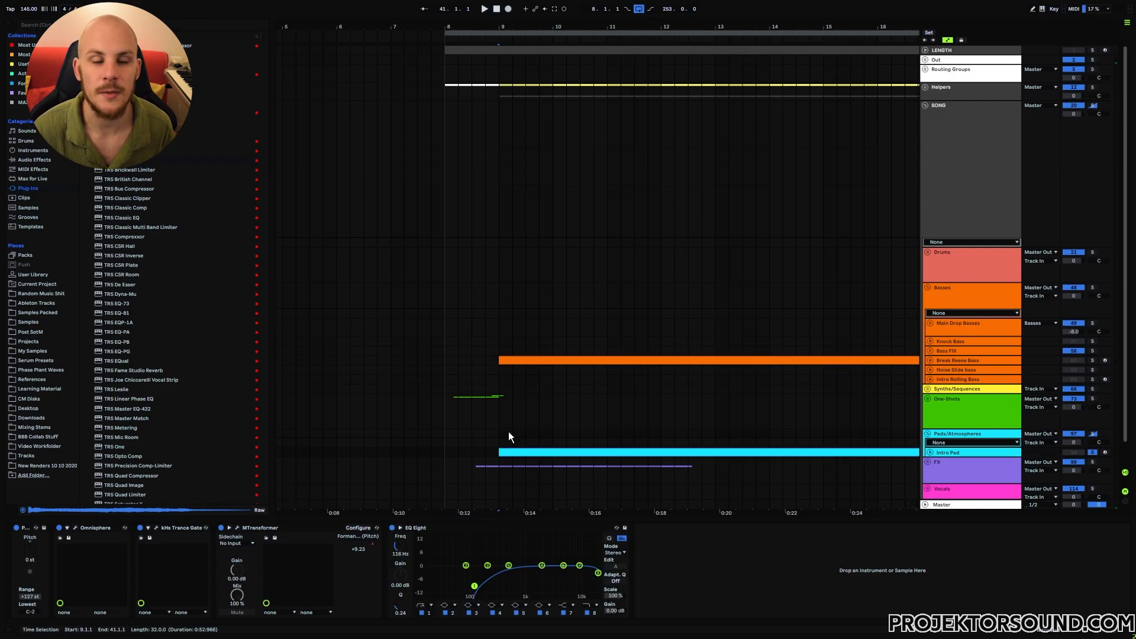
key("space")
Step: Show the Intro Pad's plug-in windows and examine the Formant shift control in MTransformer
key("ctrl+alt+p")
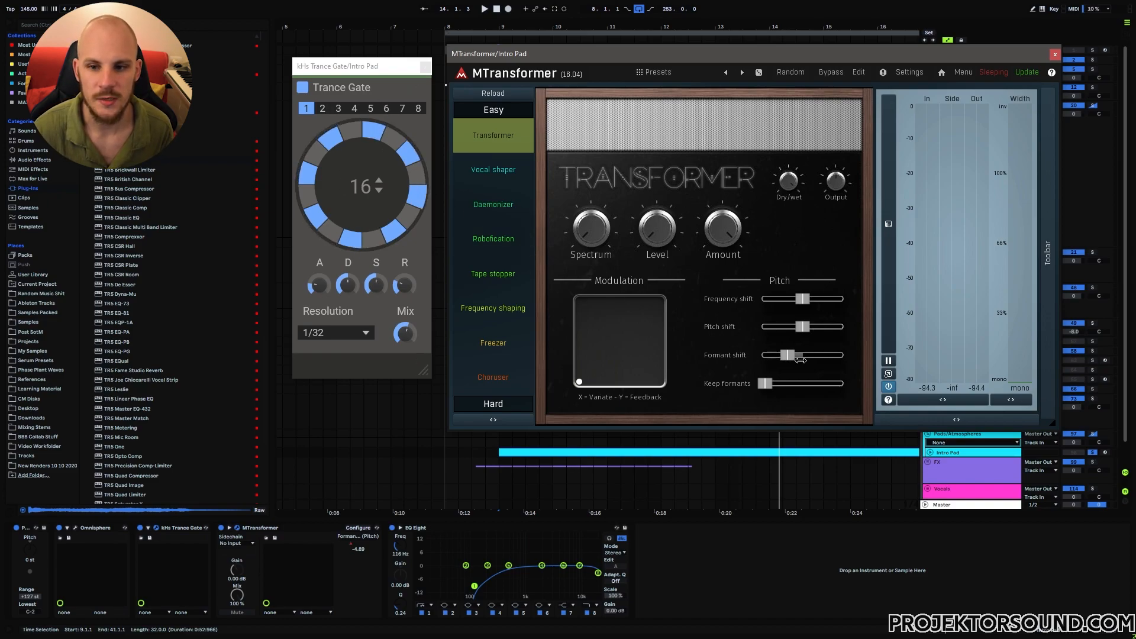
mouse_move(801, 360)
left_mouse_down()
mouse_move(815, 360)
mouse_move(801, 360)
left_mouse_up()
key("space")
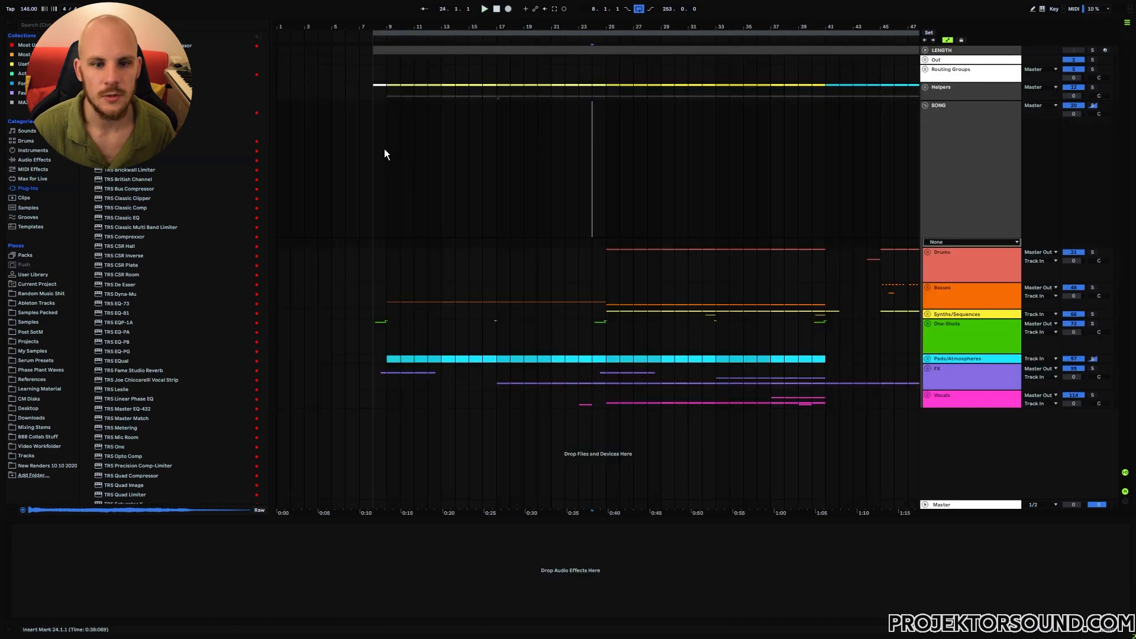
Step: Mark bars 9 to 25 across the SONG group, and play the soloed Vocal Shout track from bar 23
left_click_drag(385, 148, 601, 165)
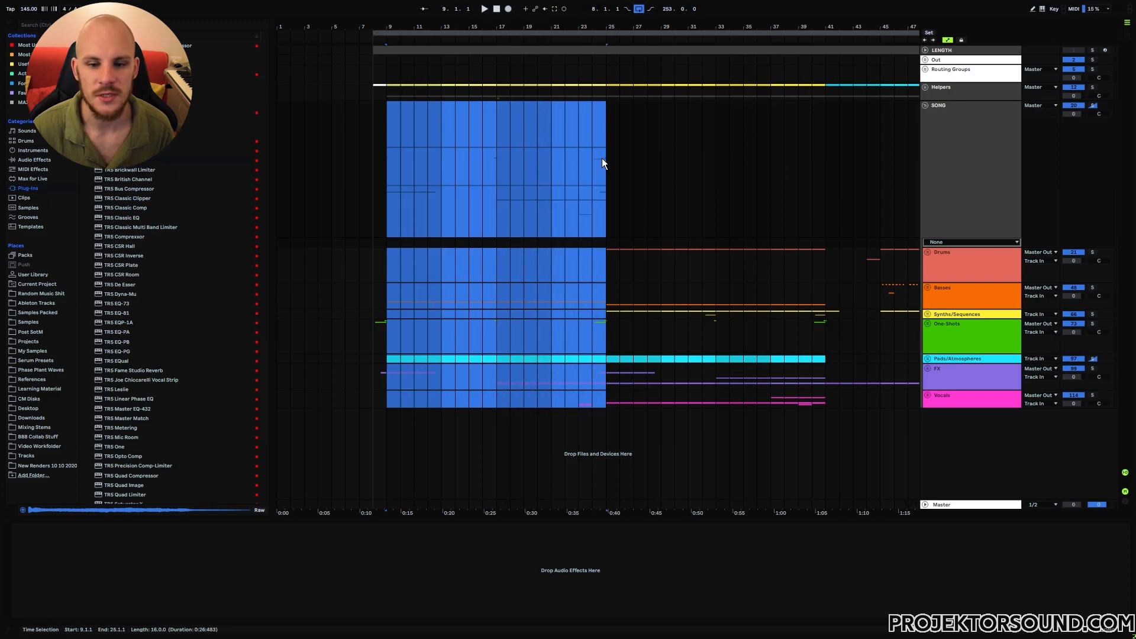
left_click(578, 399)
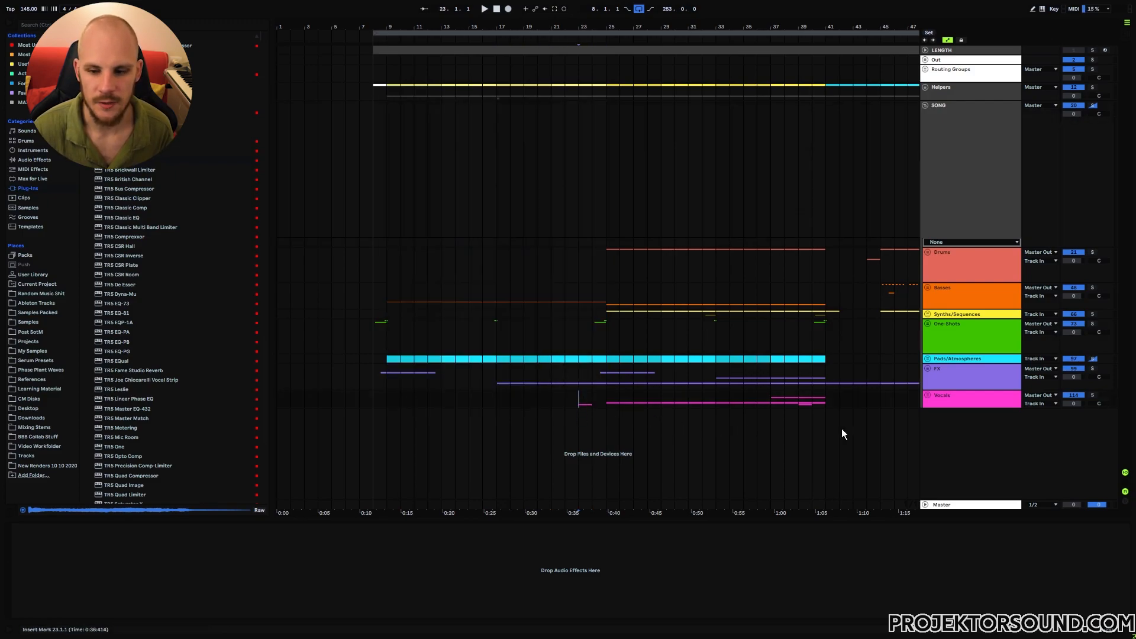
left_click(928, 395)
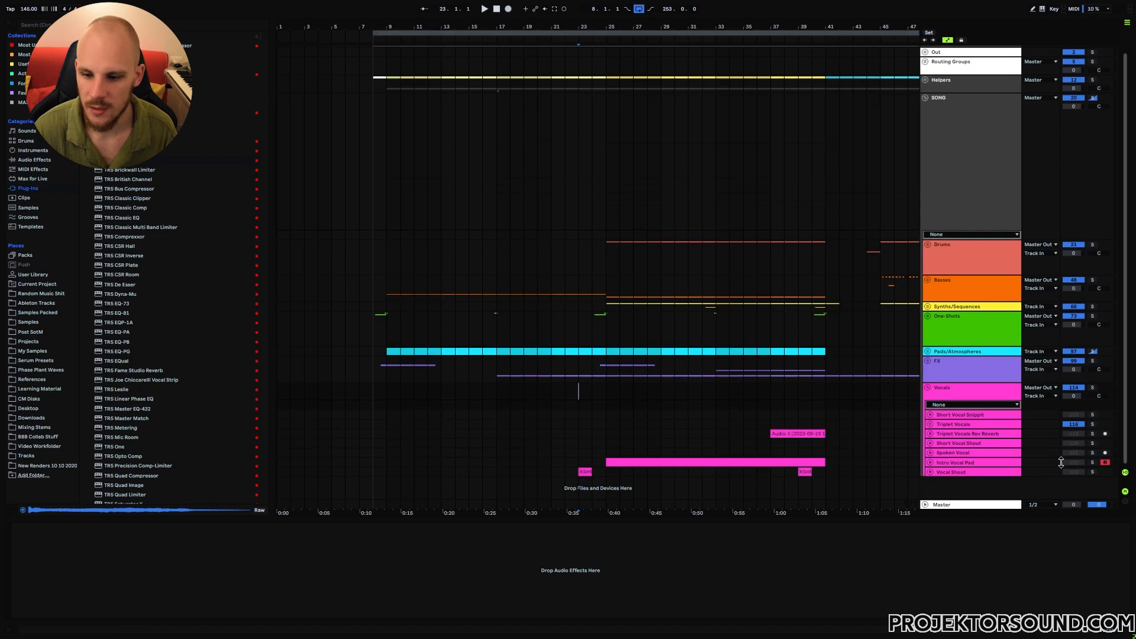
left_click(1091, 471)
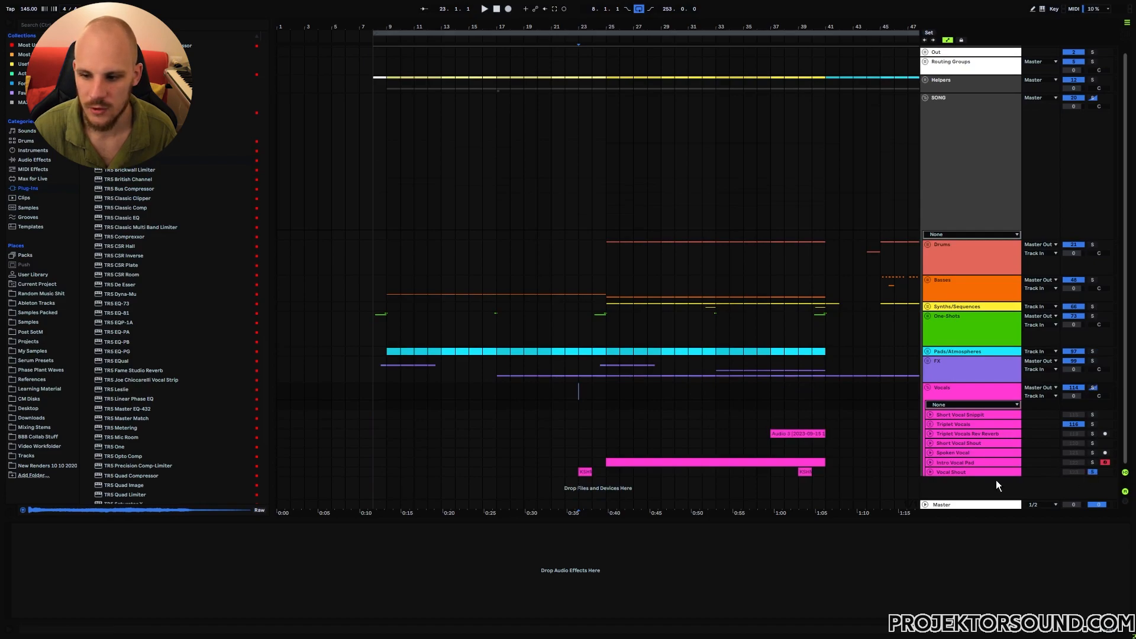
left_click(577, 470)
key("space")
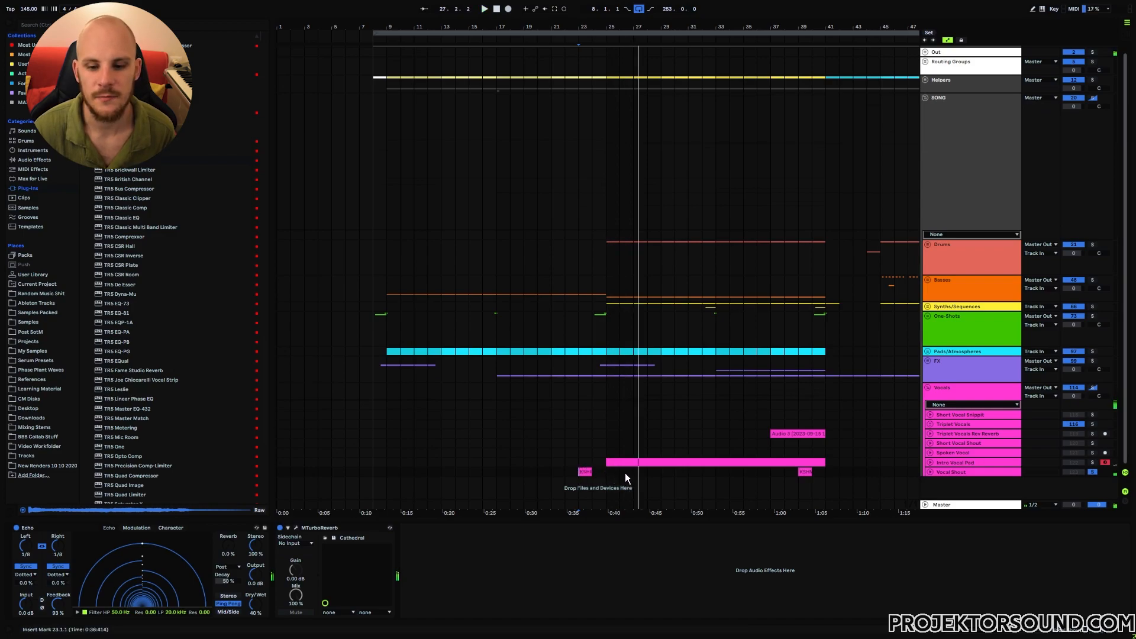
left_click_drag(649, 471, 587, 474)
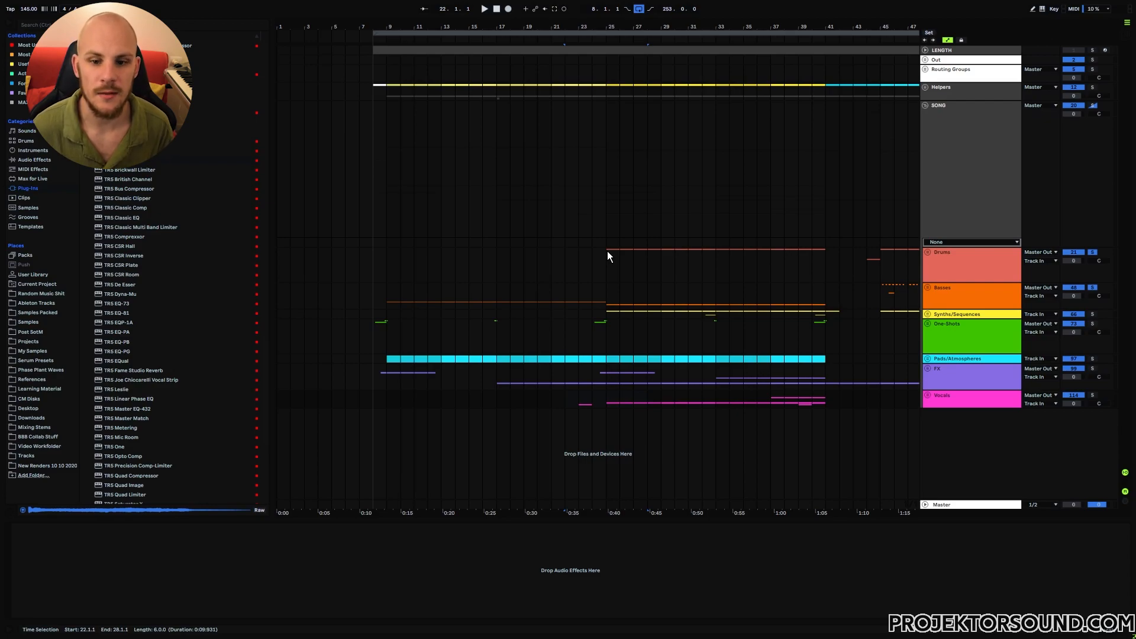
Step: Play the soloed Drums and Basses groups from bar 25 and mark bars 25 to 29 on Basses
left_click(607, 251)
key("space")
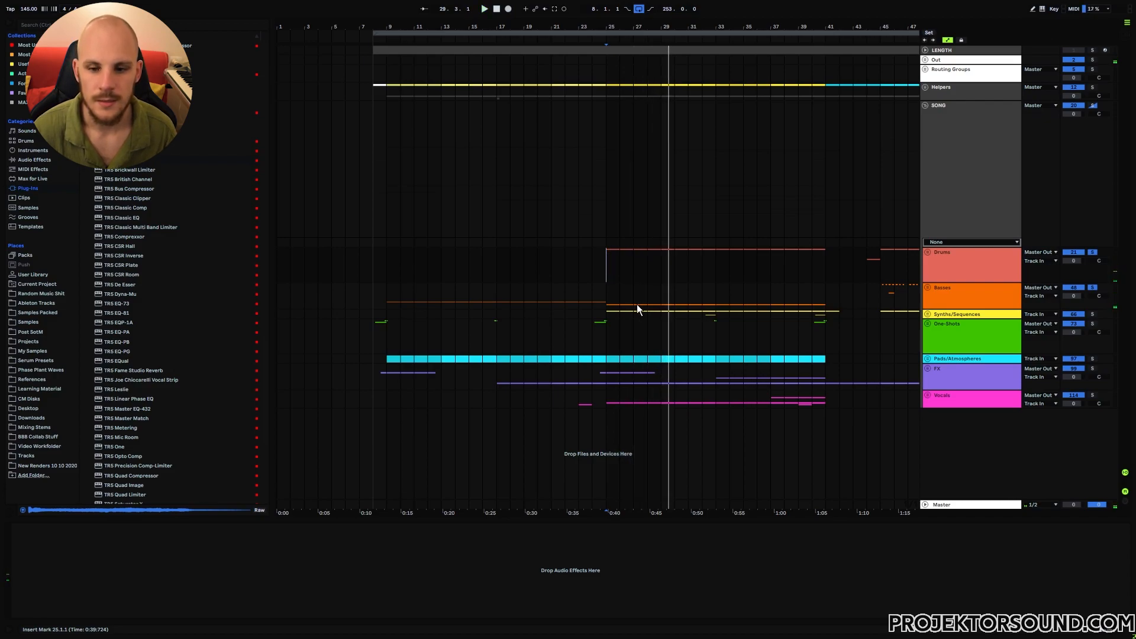
left_click_drag(607, 301, 627, 306)
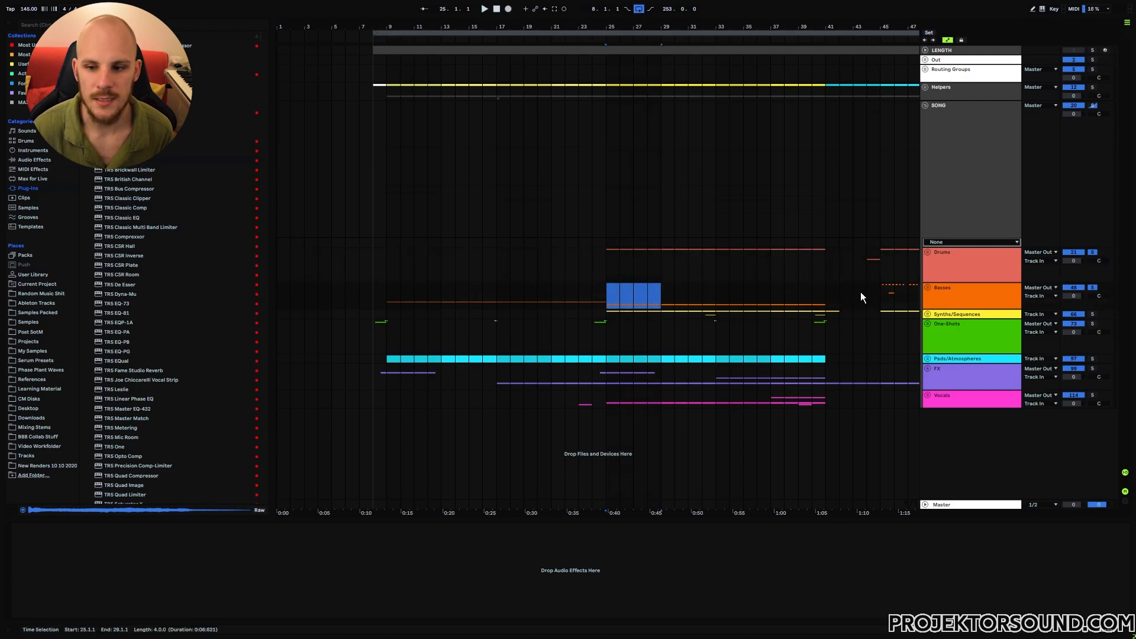
left_click(882, 290)
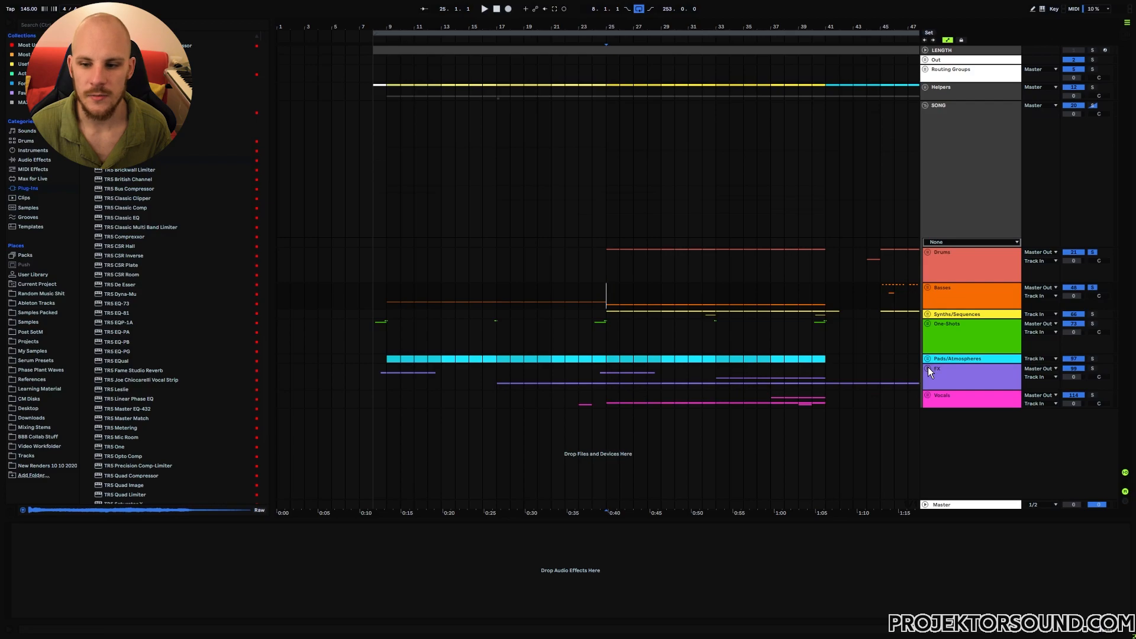
Step: Unfold the FX group, inspect the Impact 3 clip near bar 25 and the long Noise FX clip, and refold the group
left_click(927, 368)
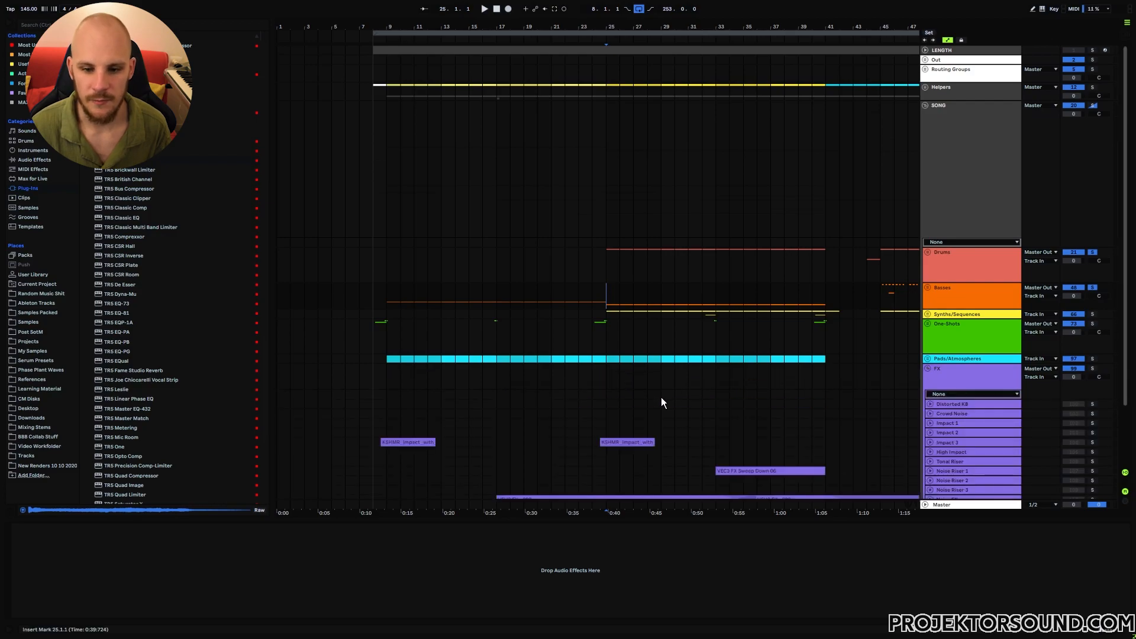
scroll(615, 409, "down", 3)
left_click(618, 365)
left_click(608, 420)
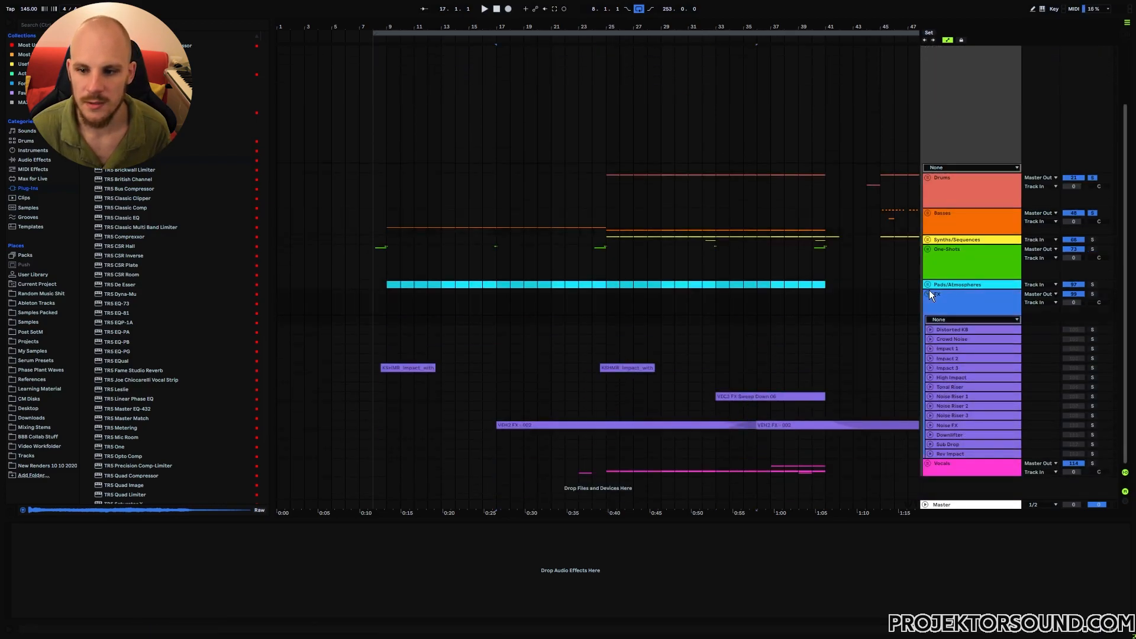
left_click(927, 294)
Step: Unfold Synths/Sequences, play the soloed Brass Stabs track from bar 25 and mark bars 25 to 30
left_click(927, 313)
left_click(946, 333)
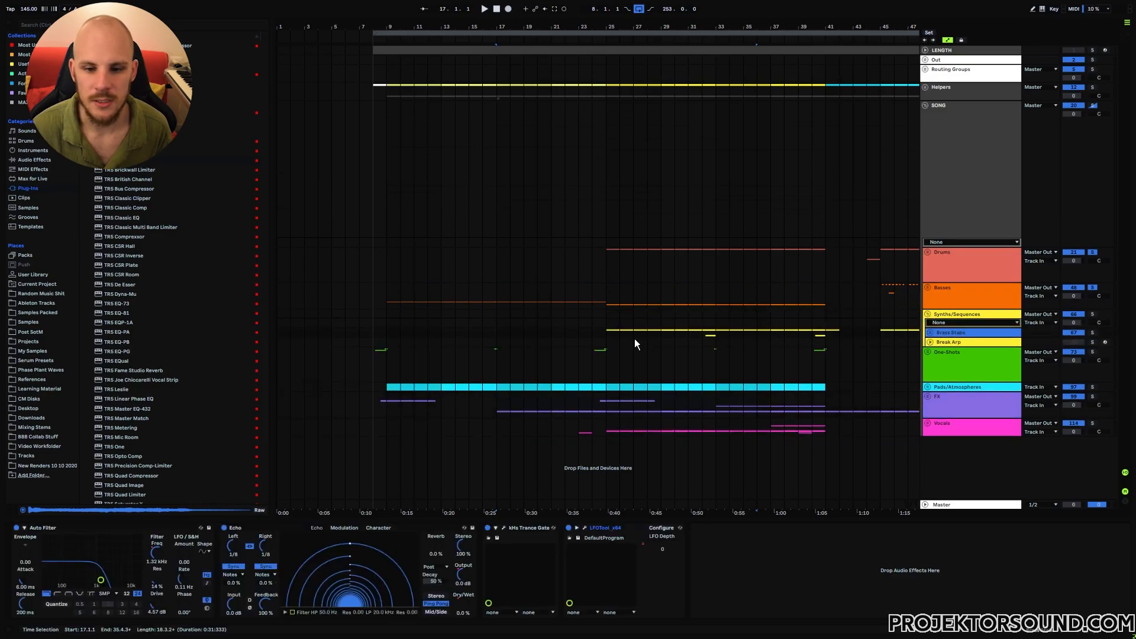
left_click(606, 335)
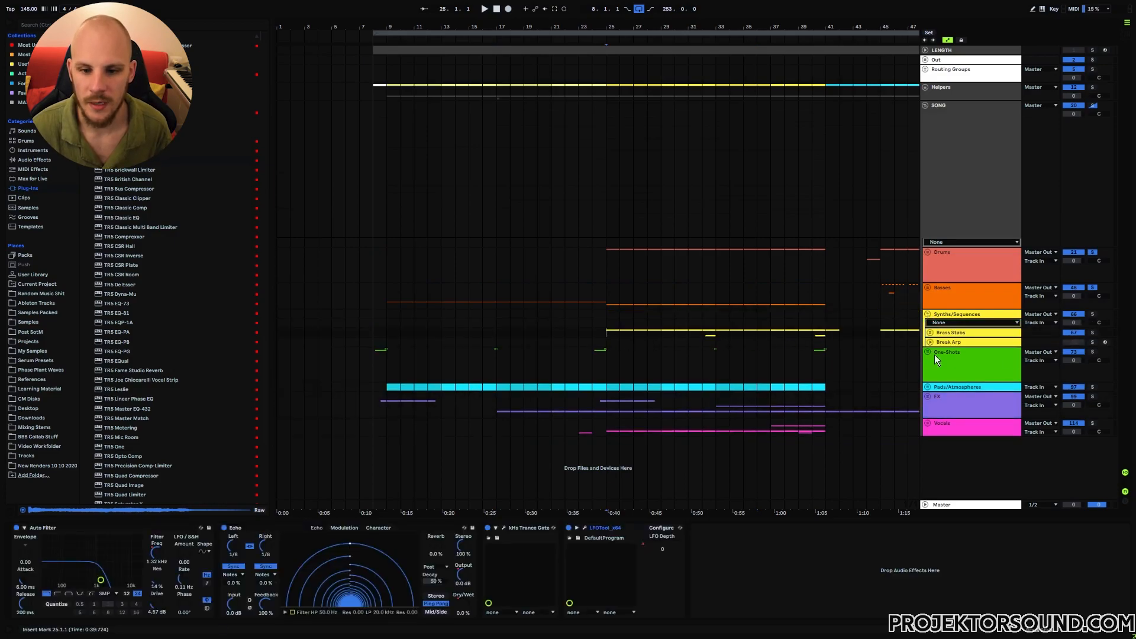
key("space")
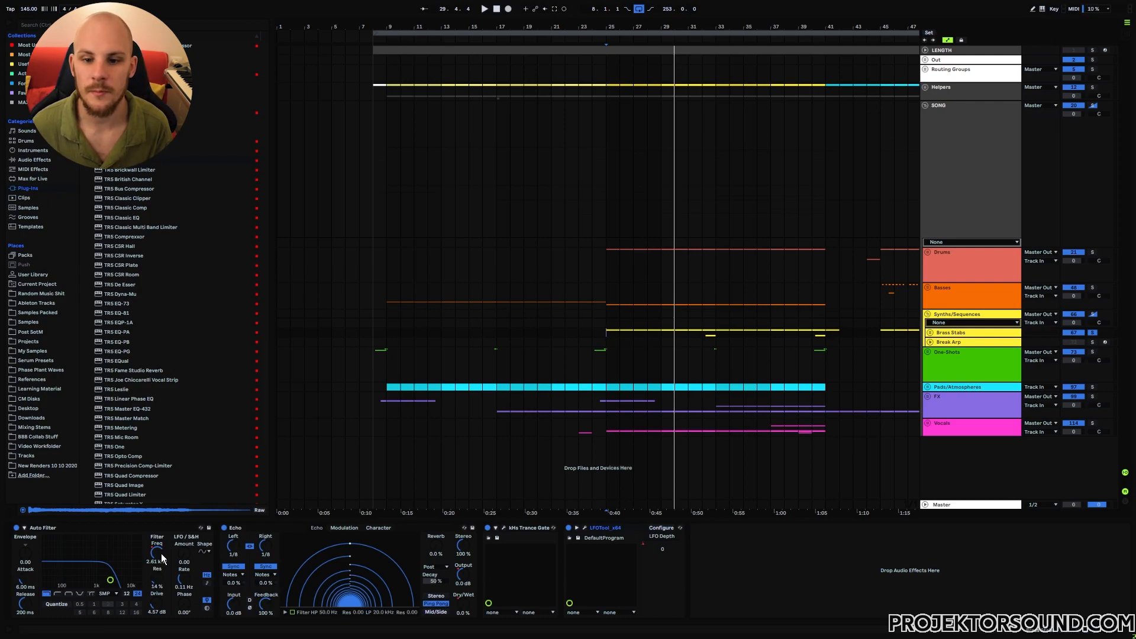
left_click_drag(608, 334, 673, 333)
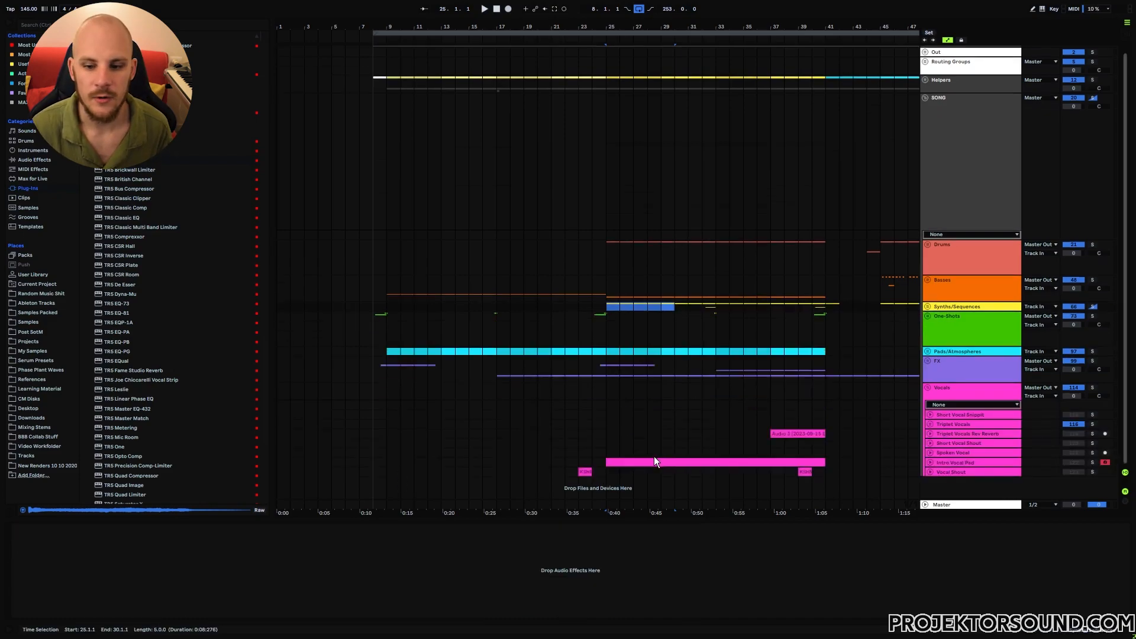
Step: Play the soloed Intro Vocal Pad track from bar 25
left_click(648, 461)
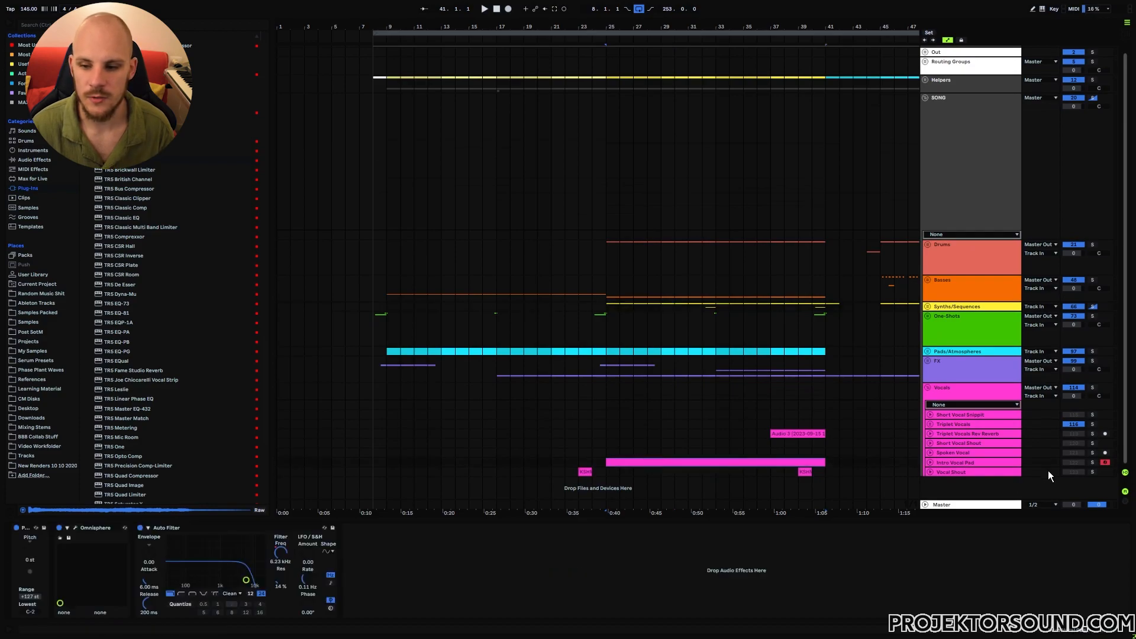
left_click(1092, 462)
key("space")
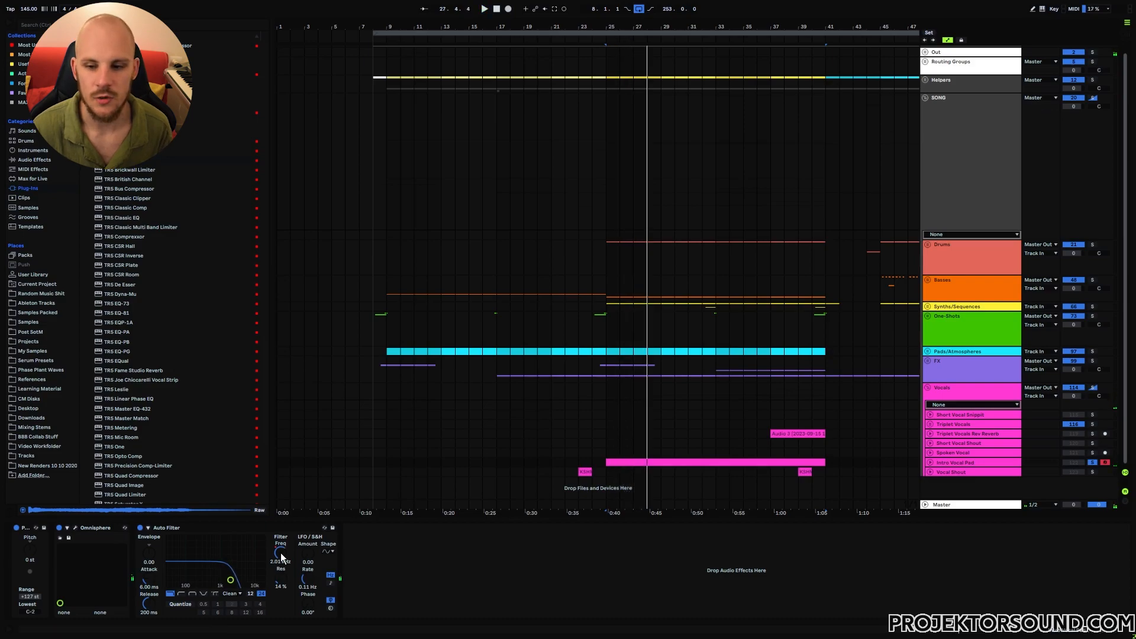
Step: Solo the Triplet Vocals Rev Reverb track and play its clip from bar 37
left_click(802, 433)
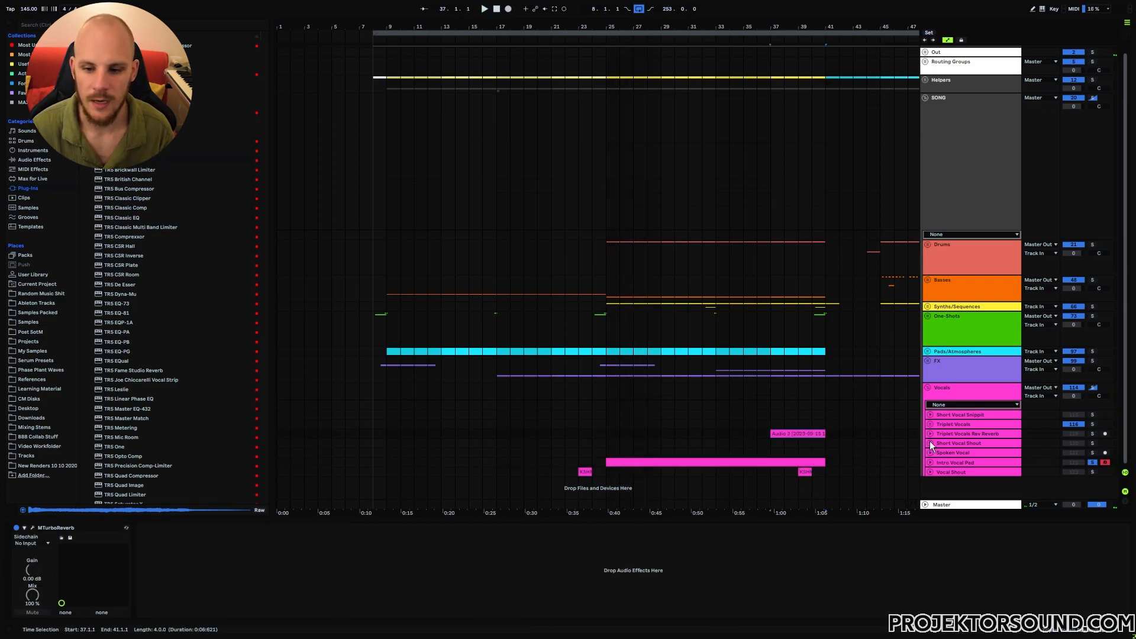
left_click(1092, 435)
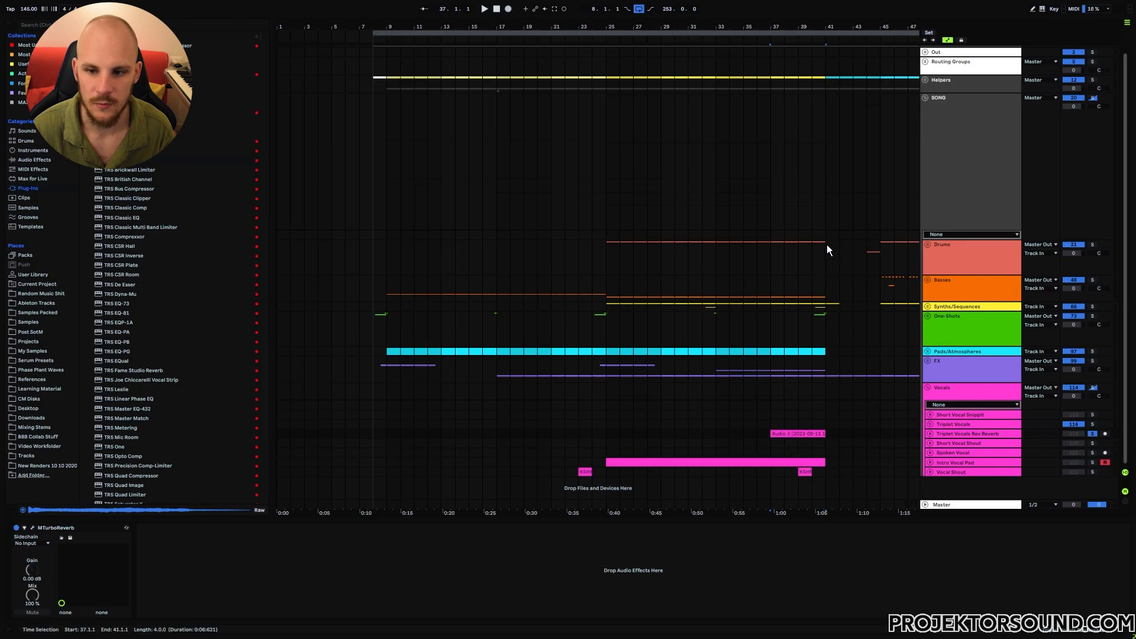
key("space")
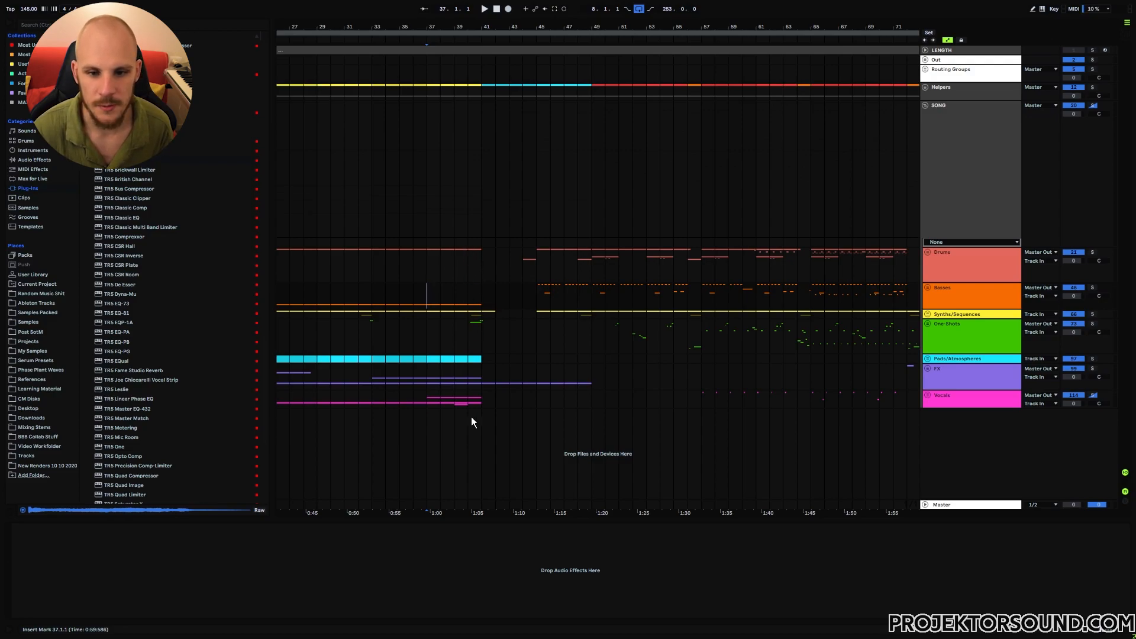
Step: Mark the drum fills in bars 44 and 48, and bars 45 to 49 across Drums, Basses and Synths/Sequences
left_click(532, 263)
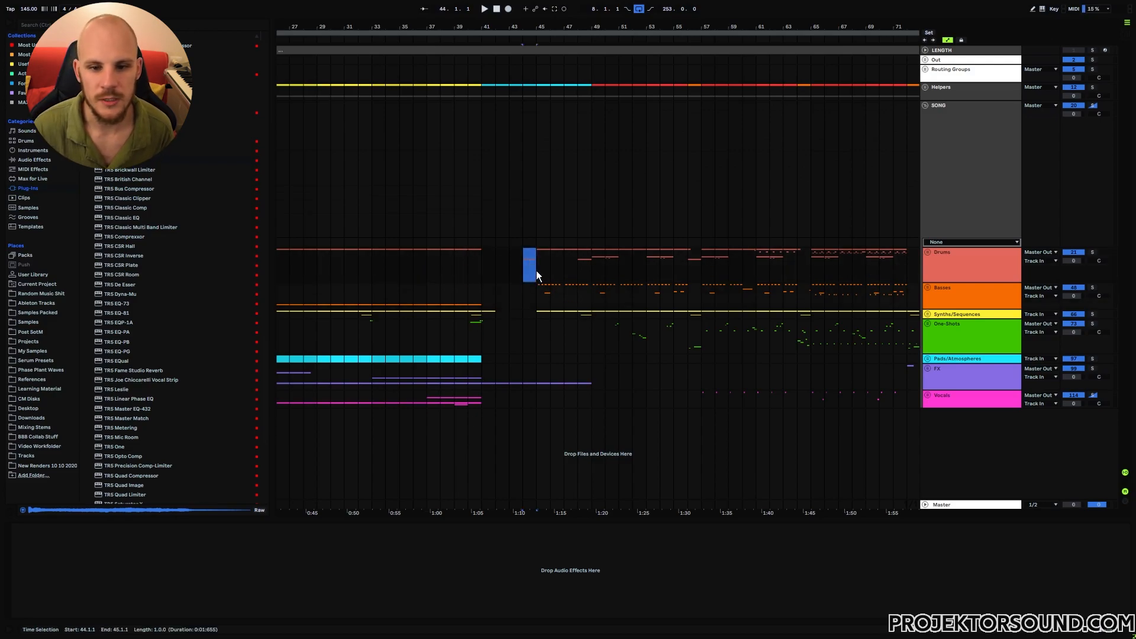
left_click_drag(538, 259, 591, 317)
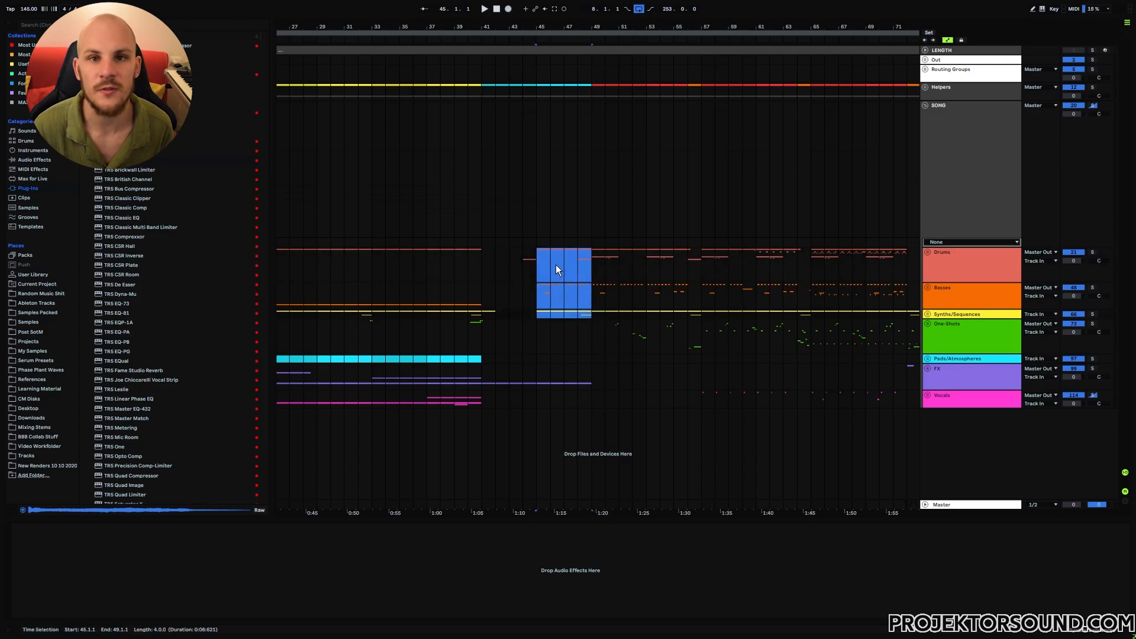
left_click(578, 265)
left_click_drag(580, 260, 587, 262)
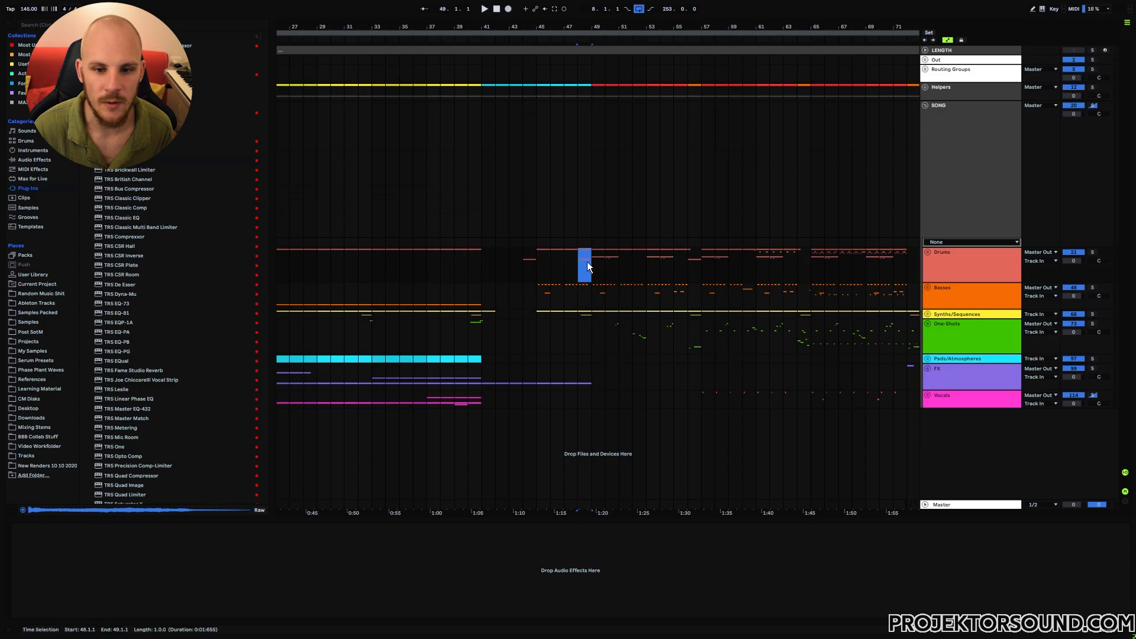
Step: Mark bars 49 to 57 with the Drums group unfolded, refold it, and mark the same bars on the Helpers group
left_click(926, 253)
left_click_drag(593, 304, 703, 438)
left_click(927, 252)
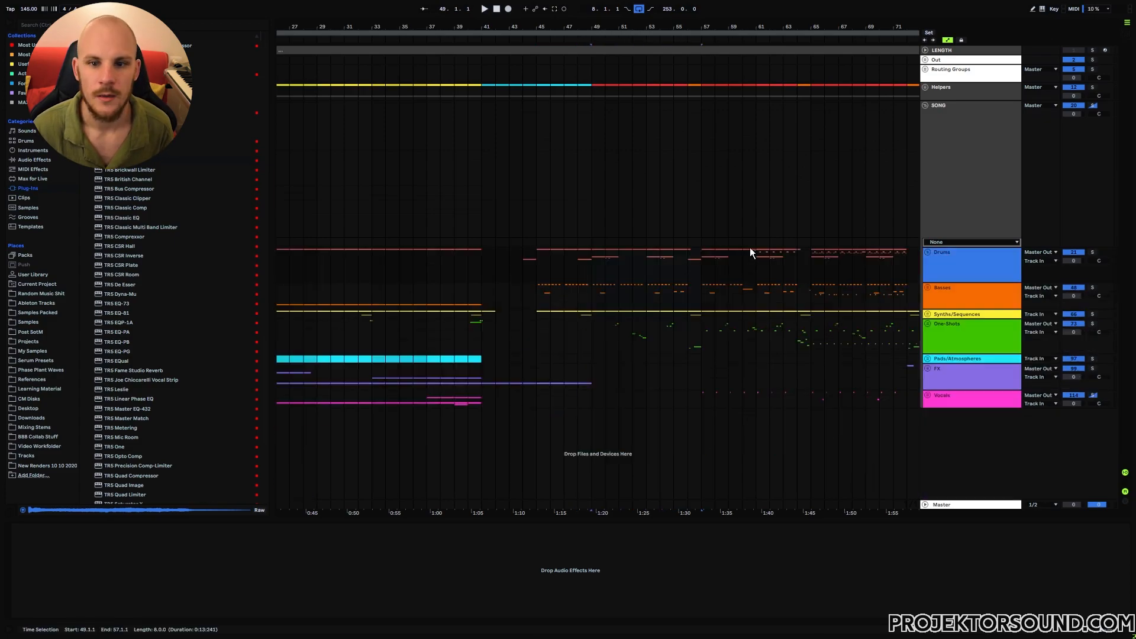
left_click_drag(595, 89, 648, 96)
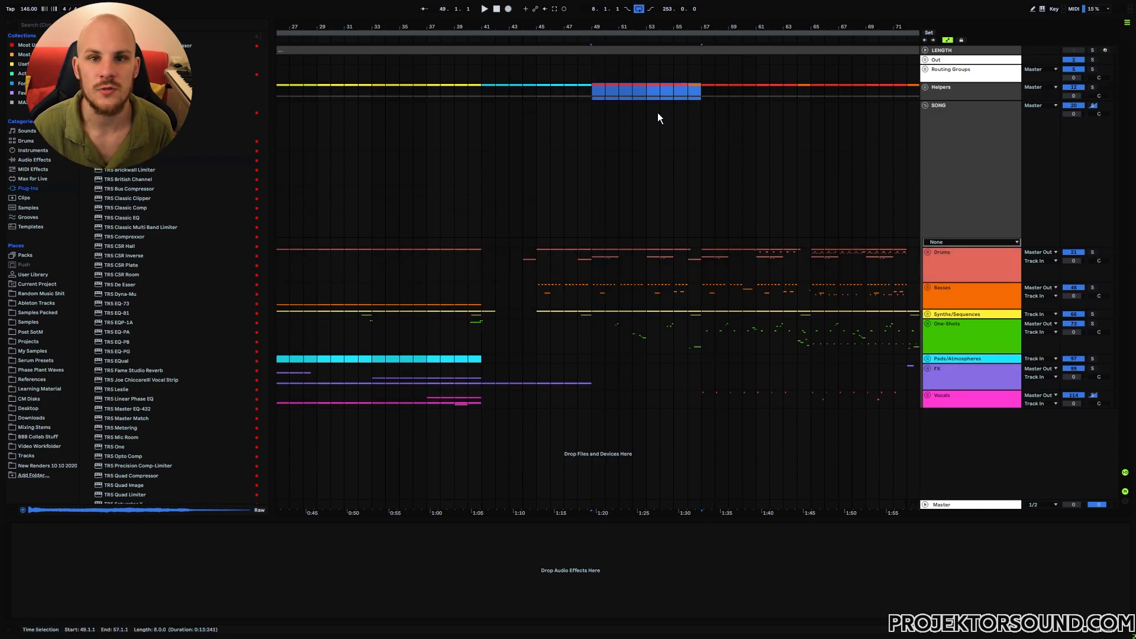
Step: Play the full arrangement from bar 37 and set the insert marker to bar 49 on the Drums group
left_click(429, 266)
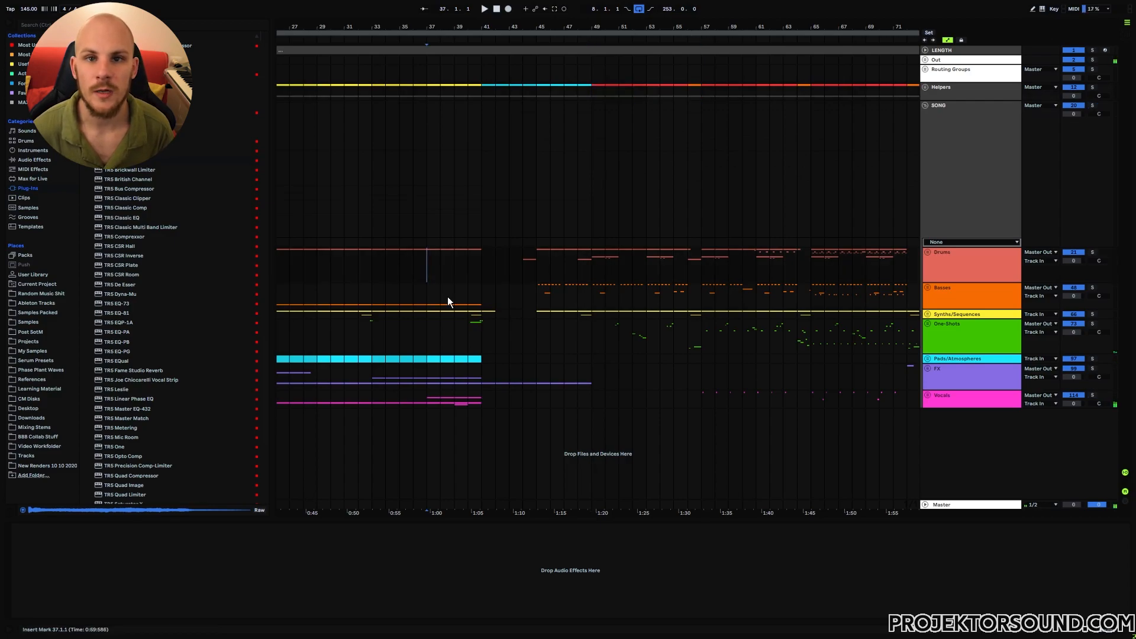
key("space")
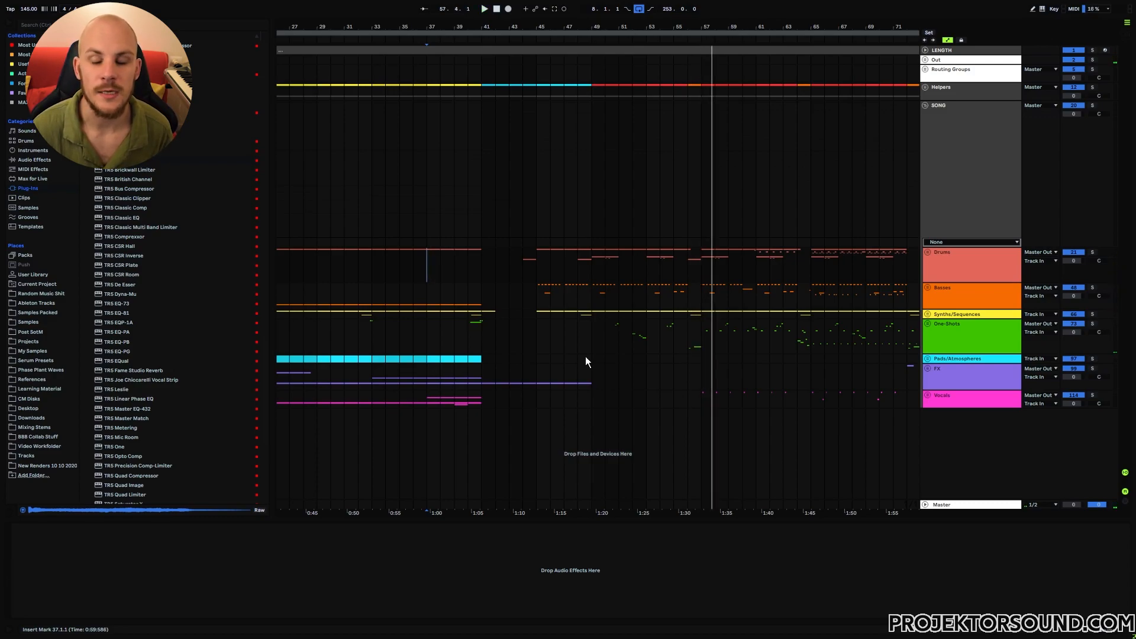
left_click(592, 250)
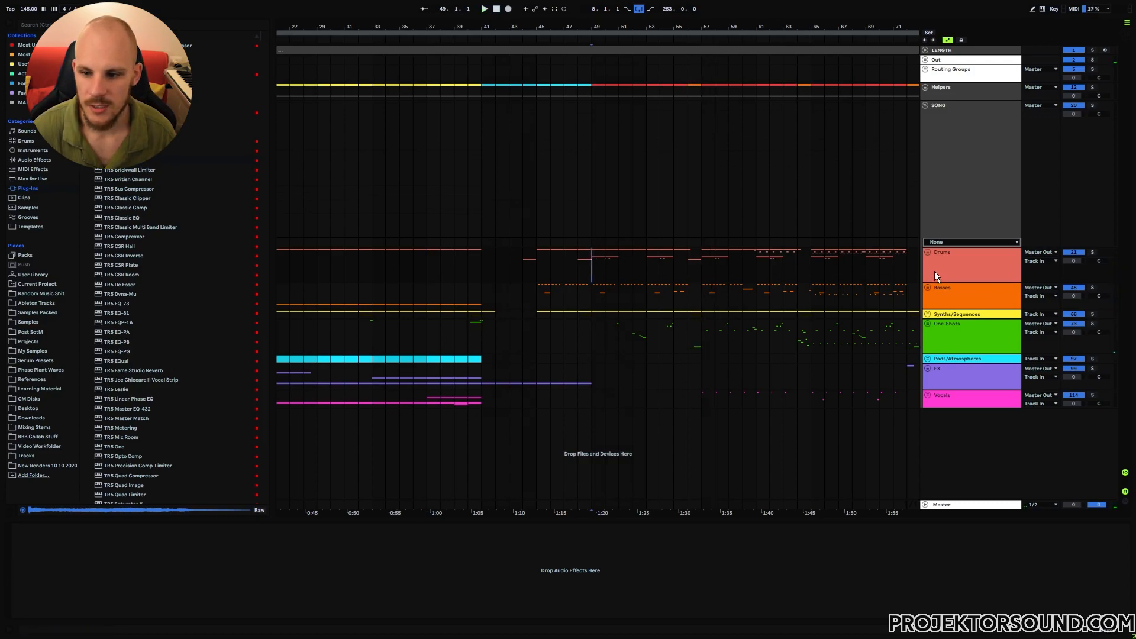
Step: Unfold the Drums group and inspect the Kick, Crash and Short Noise clips from bar 49
left_click(927, 252)
scroll(620, 402, "down", 1)
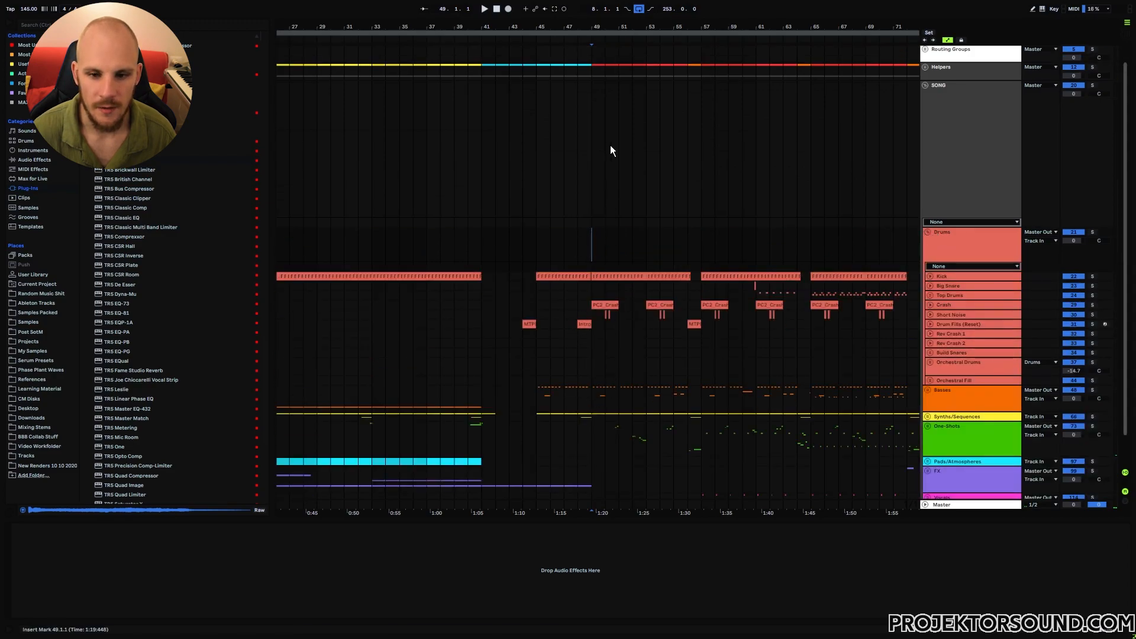
left_click_drag(617, 29, 622, 330)
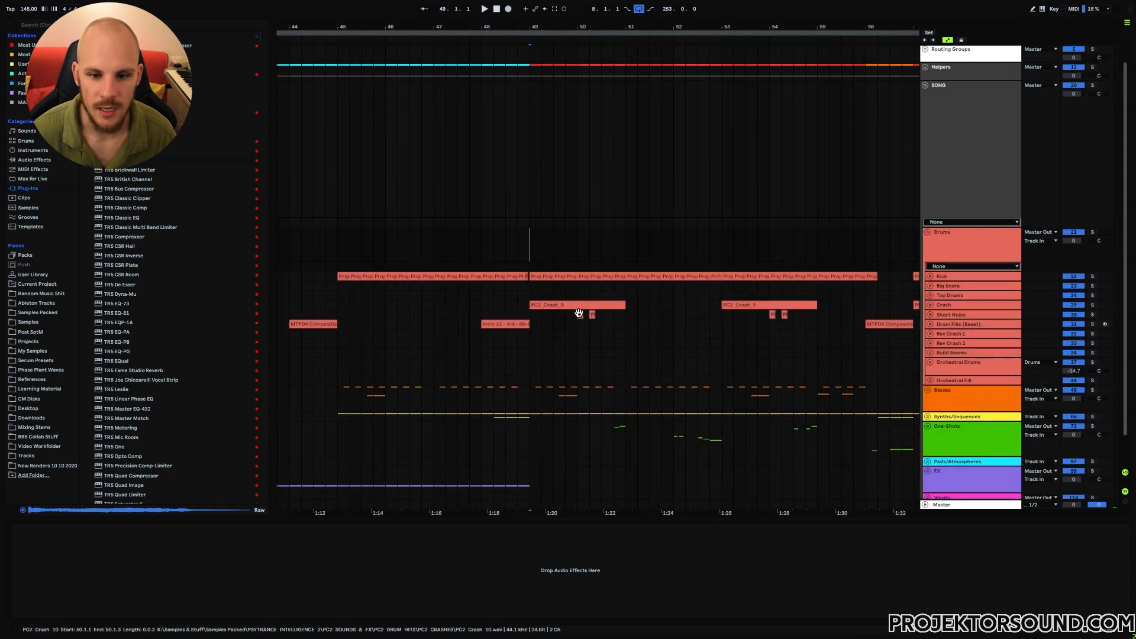
scroll(939, 322, "down", 1)
left_click_drag(575, 281, 599, 285)
Step: Unfold Basses and its Main Drop Basses subgroup, and inspect the bass clips from bar 49, including the one near 49.3
left_click(553, 364)
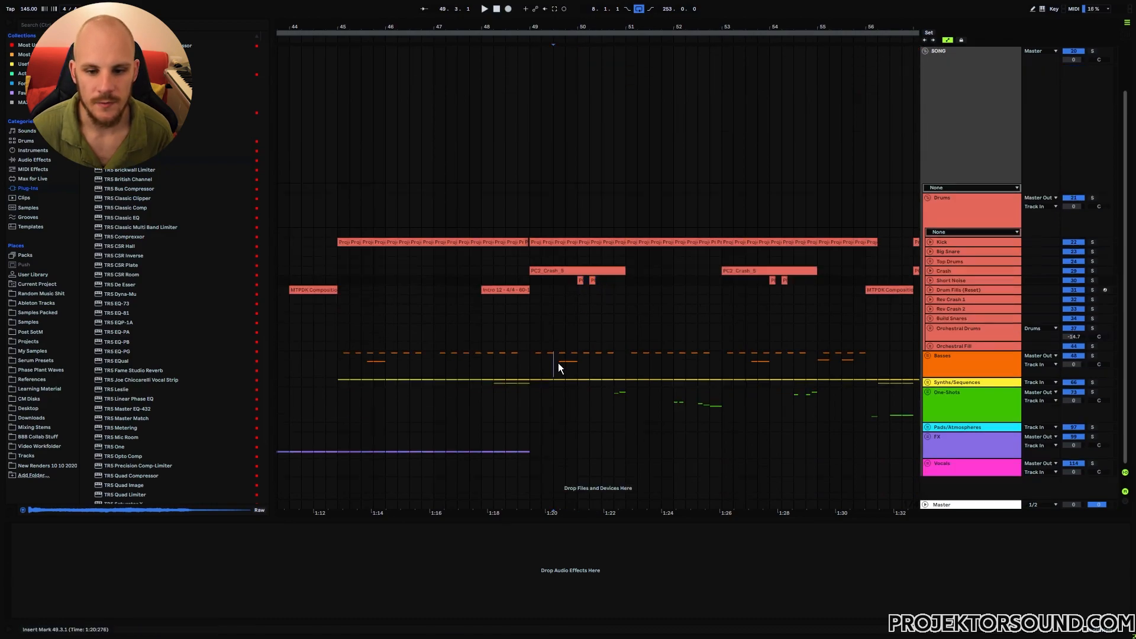
left_click(928, 356)
scroll(647, 362, "down", 2)
scroll(926, 331, "down", 1)
left_click(930, 318)
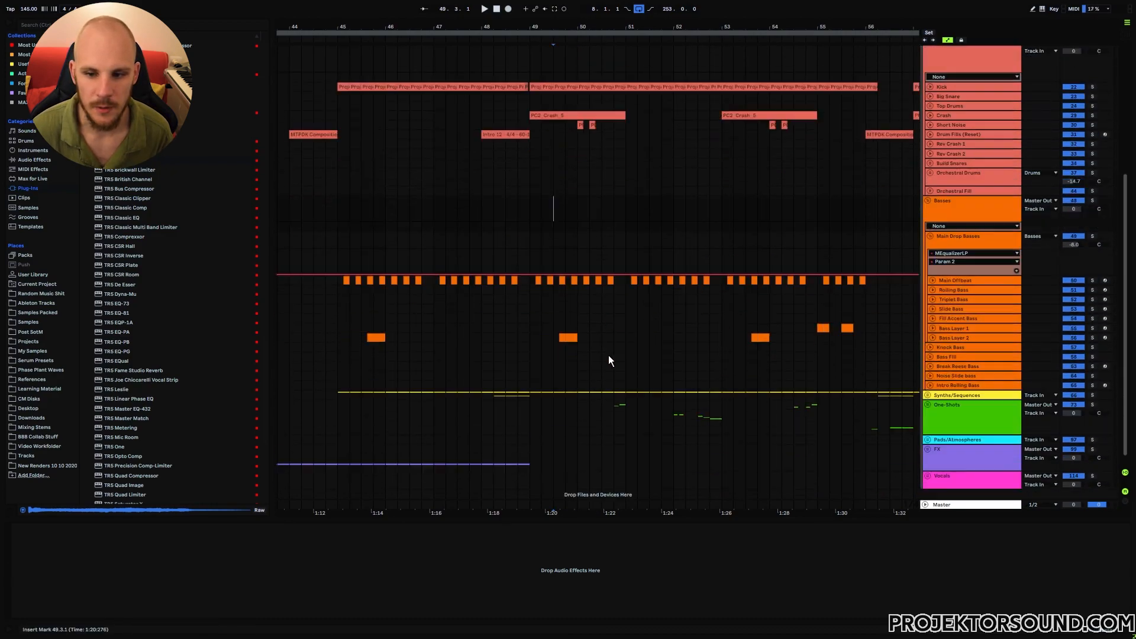
left_click(558, 340)
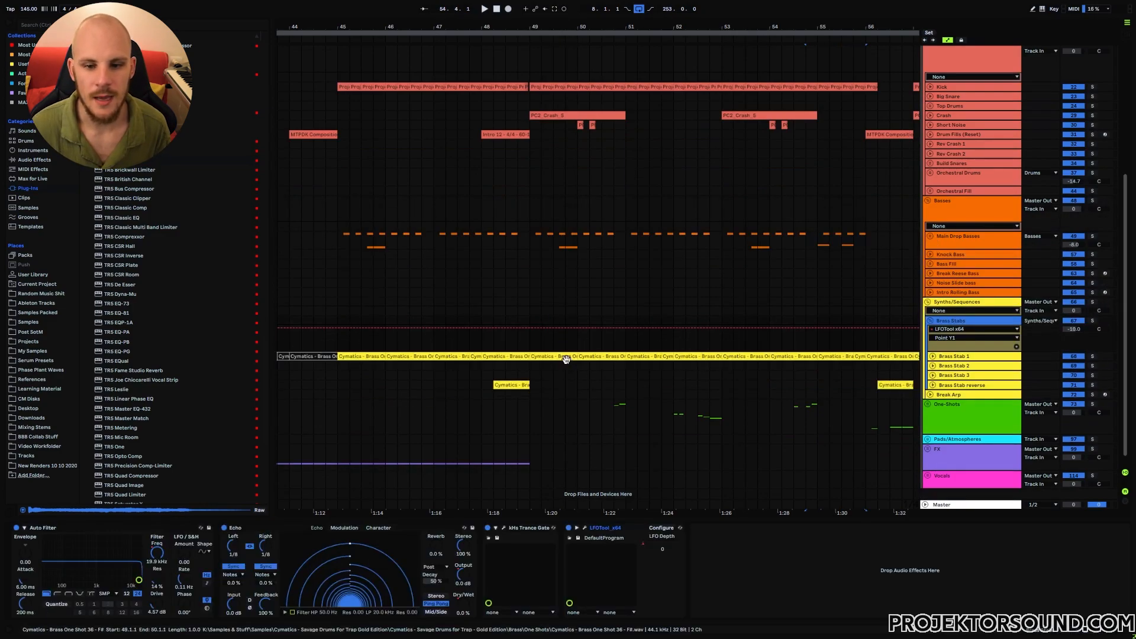
Step: Inspect the repeating Brass Stab 1 clips from bar 49 and mark bars 49 to 50
left_click(557, 355)
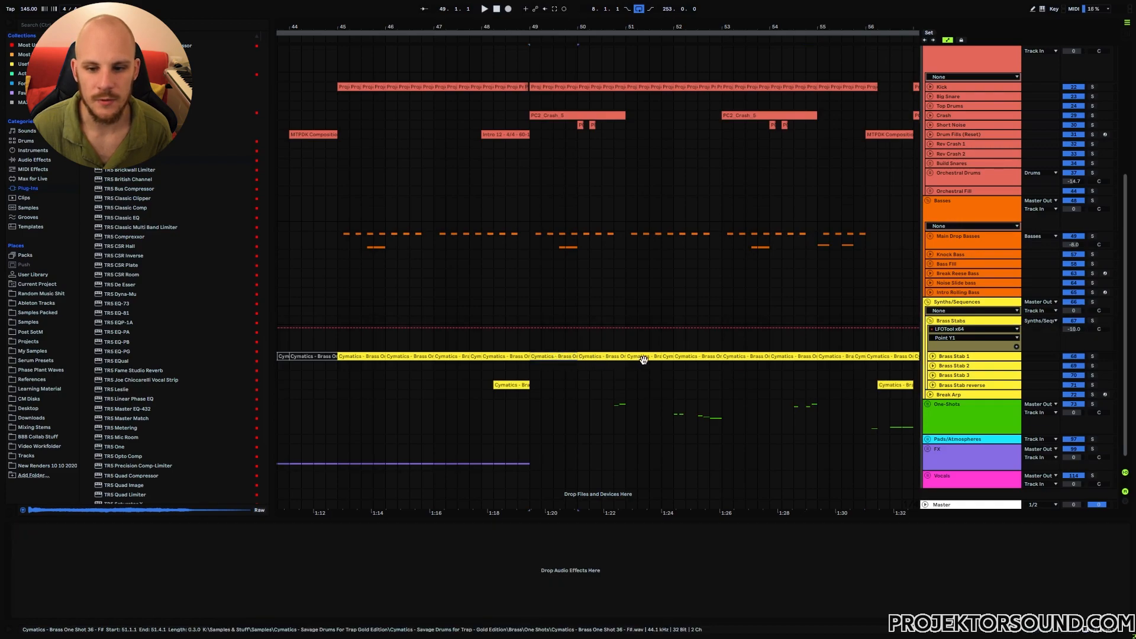
left_click(700, 356)
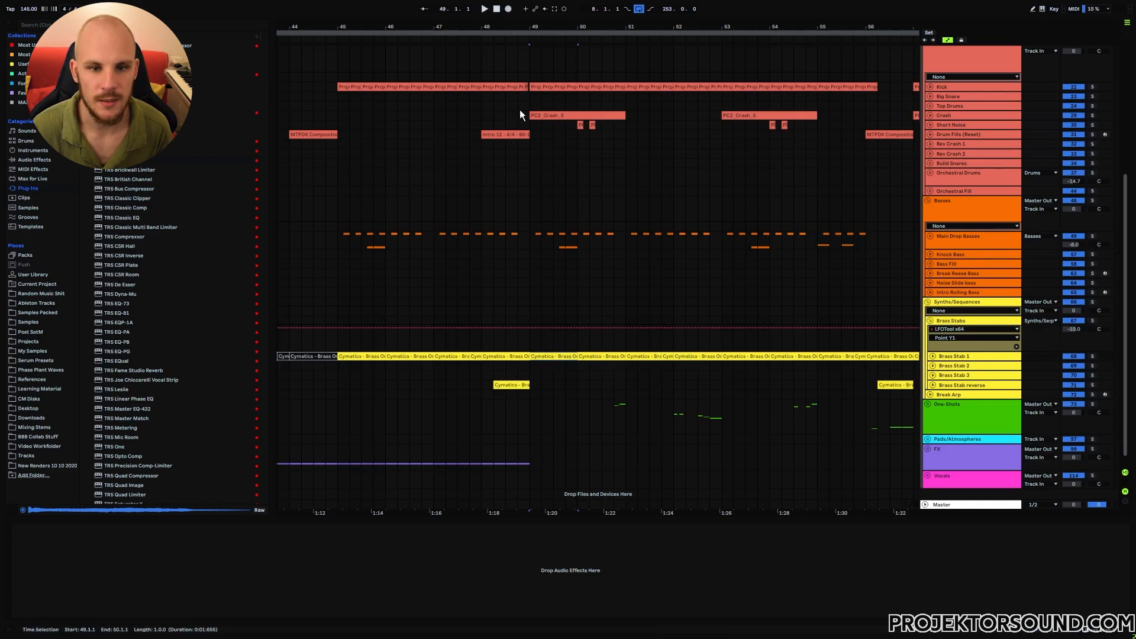
left_click_drag(592, 24, 581, 1)
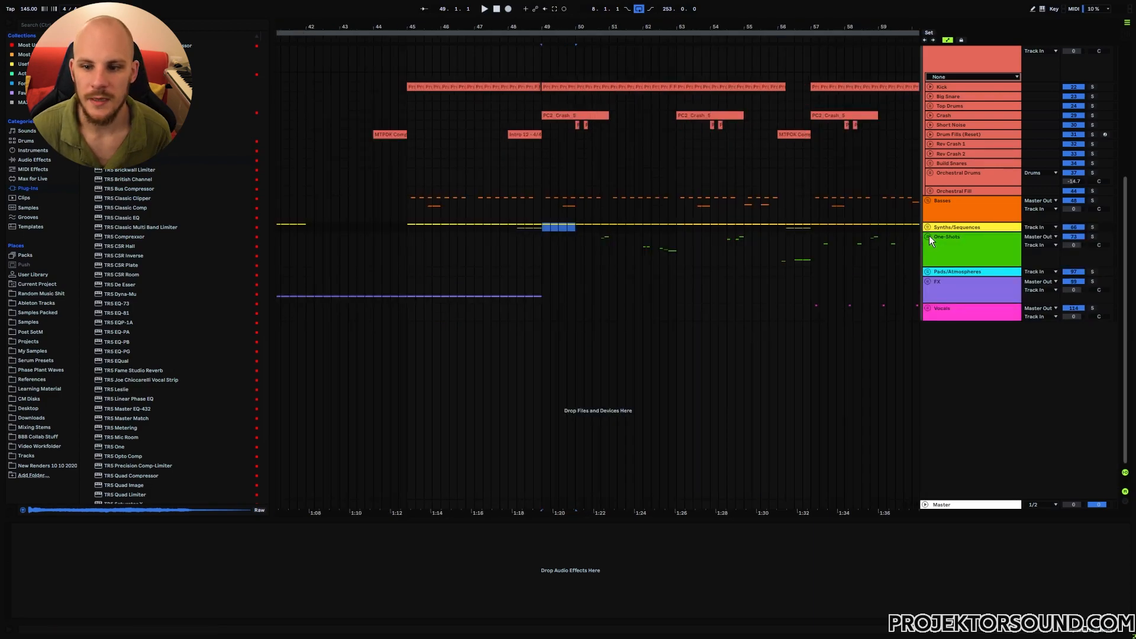
Step: Unfold One-Shots and its Synth Snippits subgroup, and examine the synth shot clips near 50.4
left_click(929, 235)
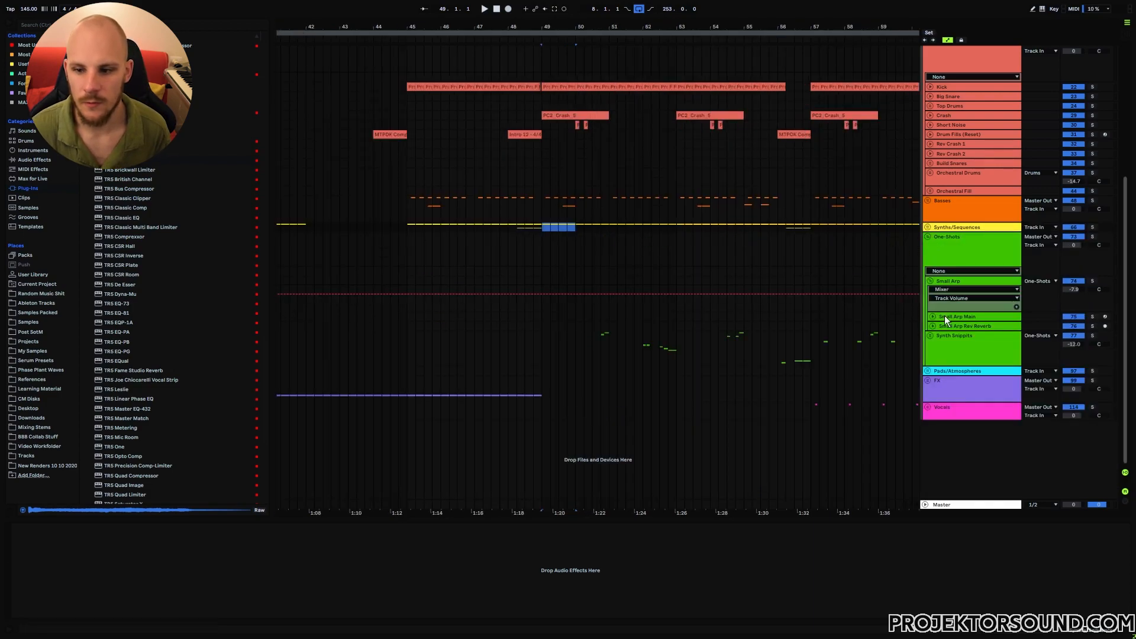
left_click(928, 335)
scroll(698, 326, "down", 3)
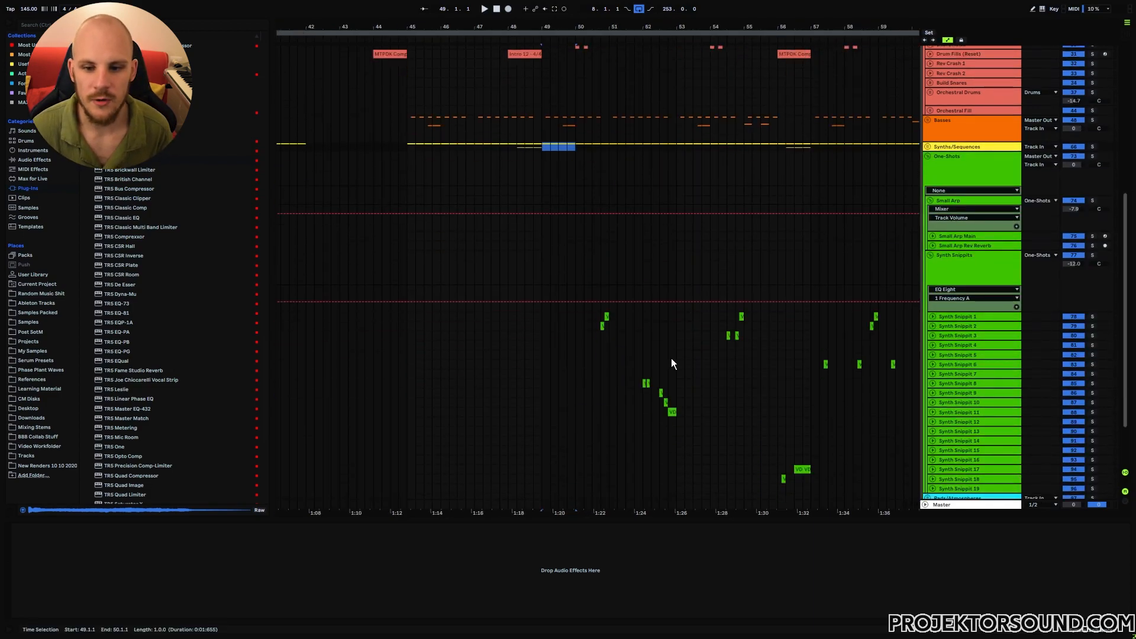
left_click_drag(610, 26, 527, 289)
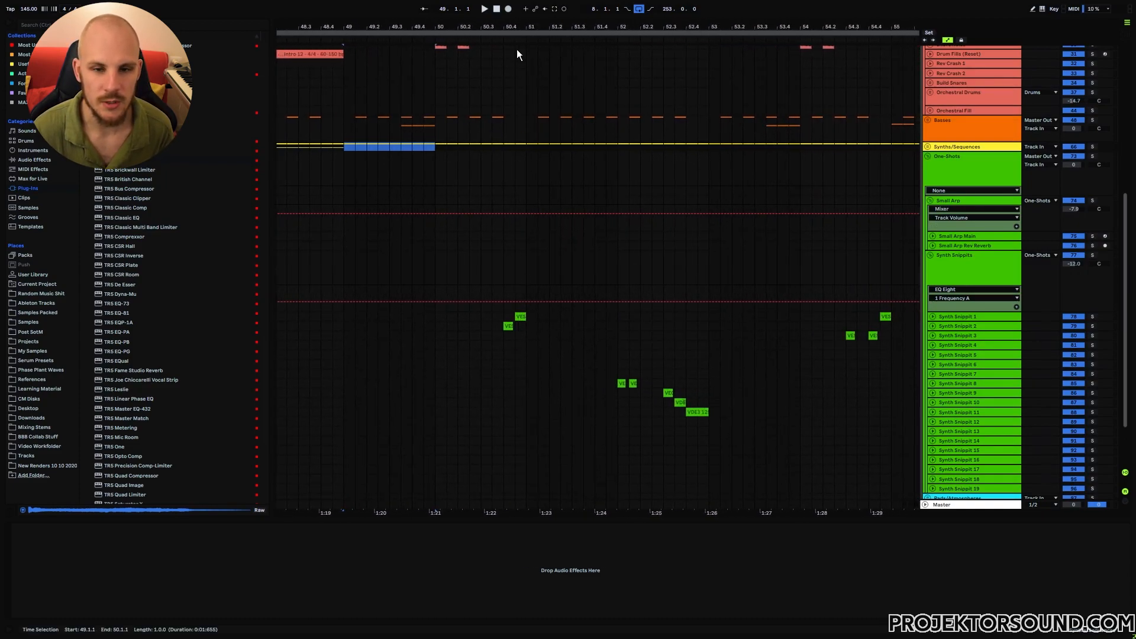
left_click_drag(513, 27, 512, 69)
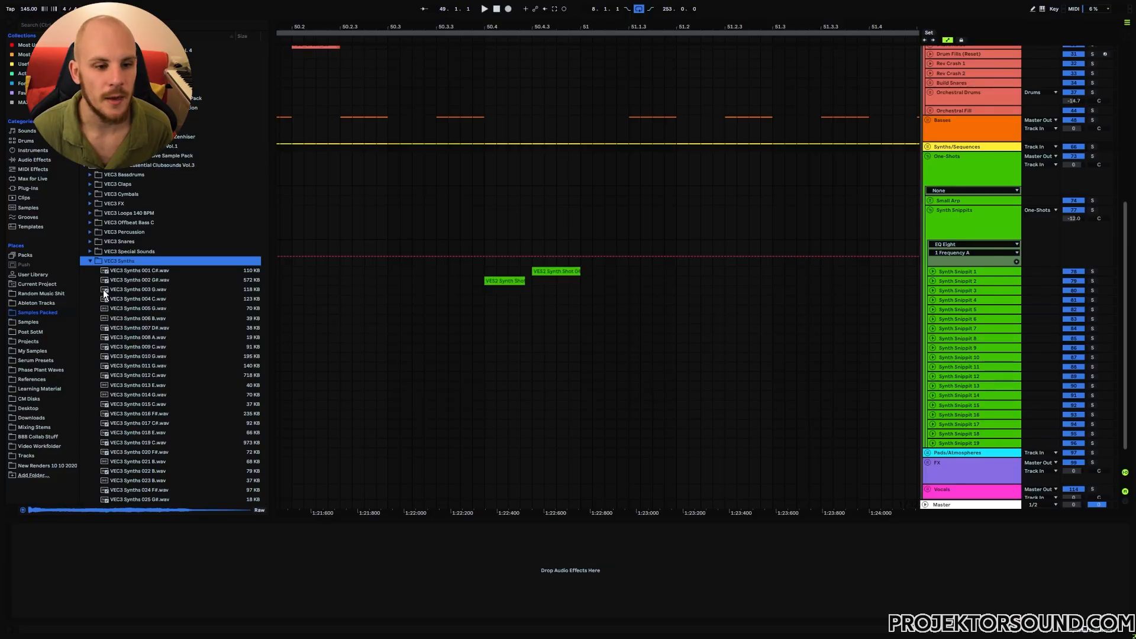
Step: Browse through the synth samples in the VEC3 Synths folder
scroll(155, 244, "down", 20)
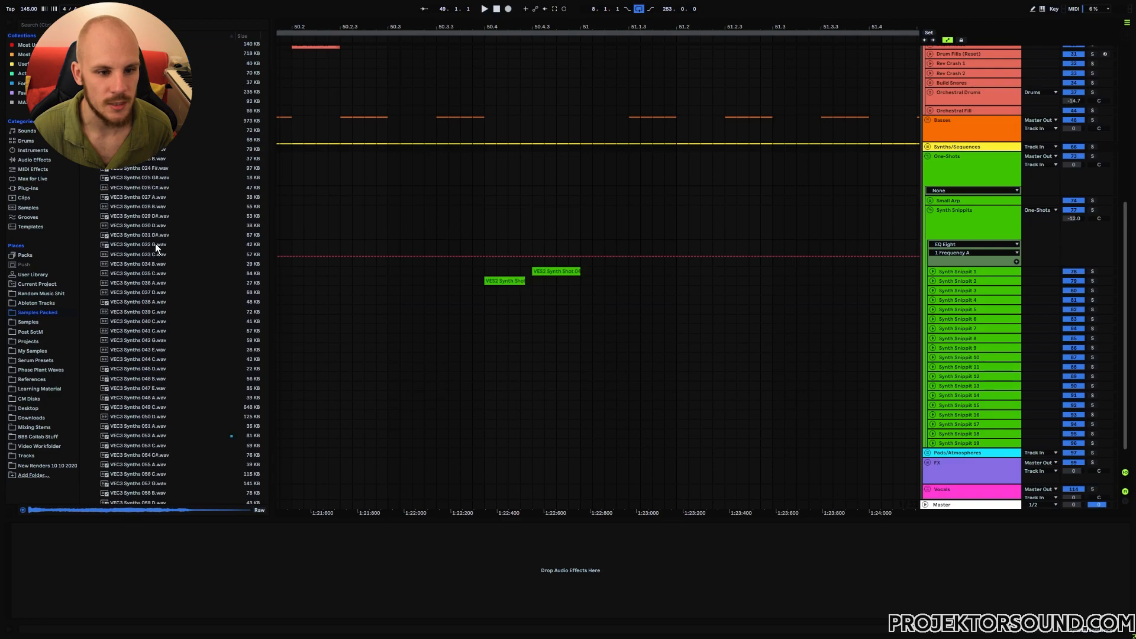
scroll(152, 246, "down", 20)
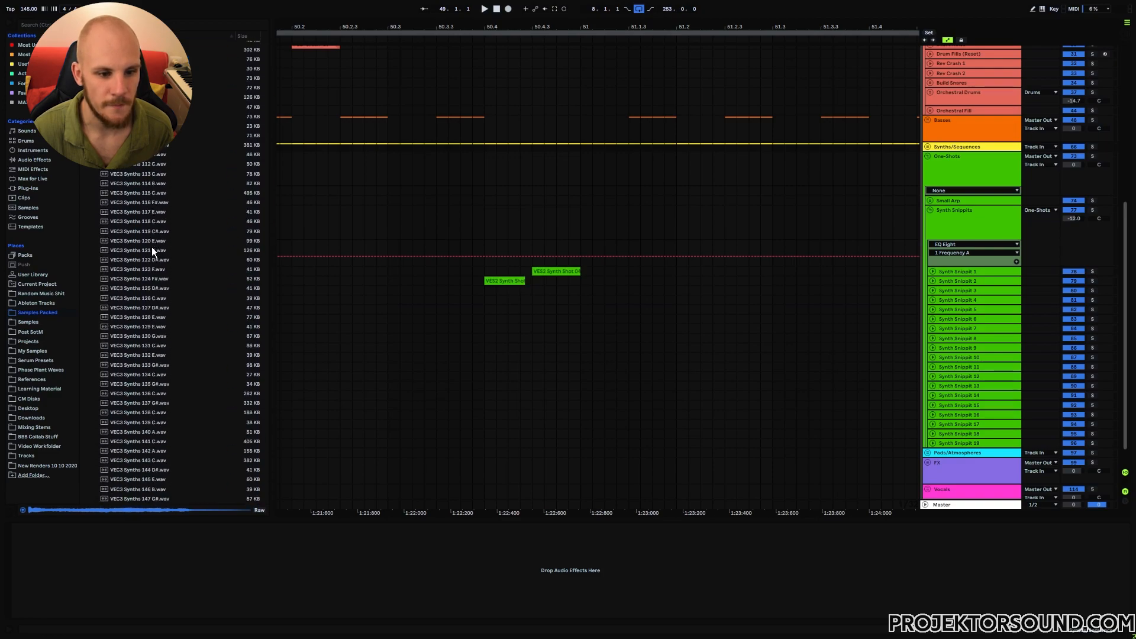
scroll(159, 402, "up", 20)
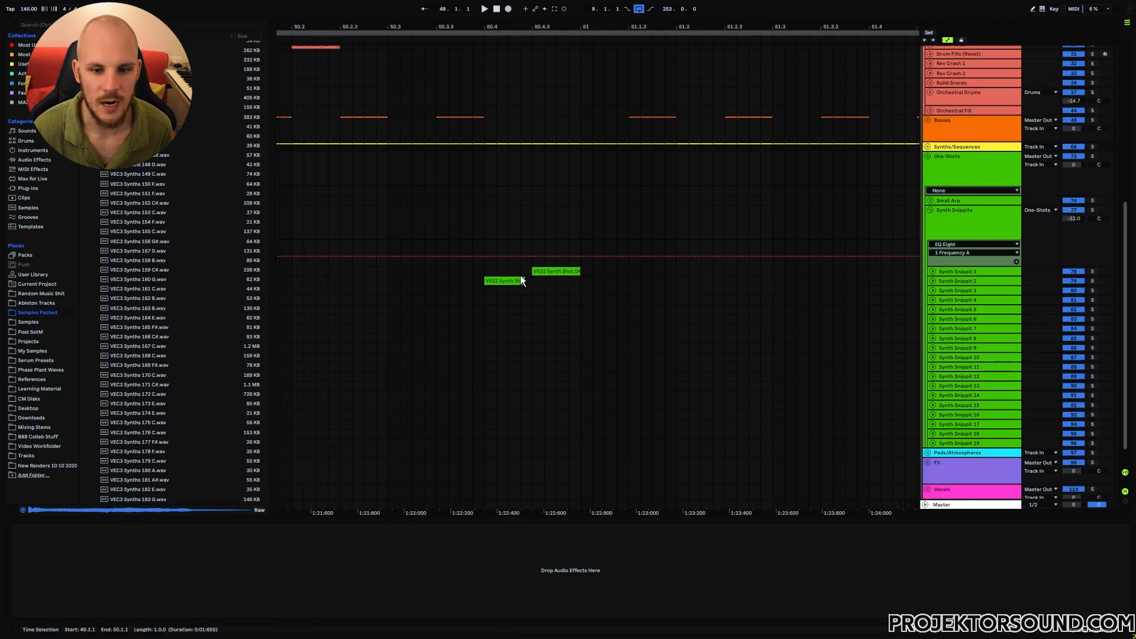
scroll(112, 230, "up", 3)
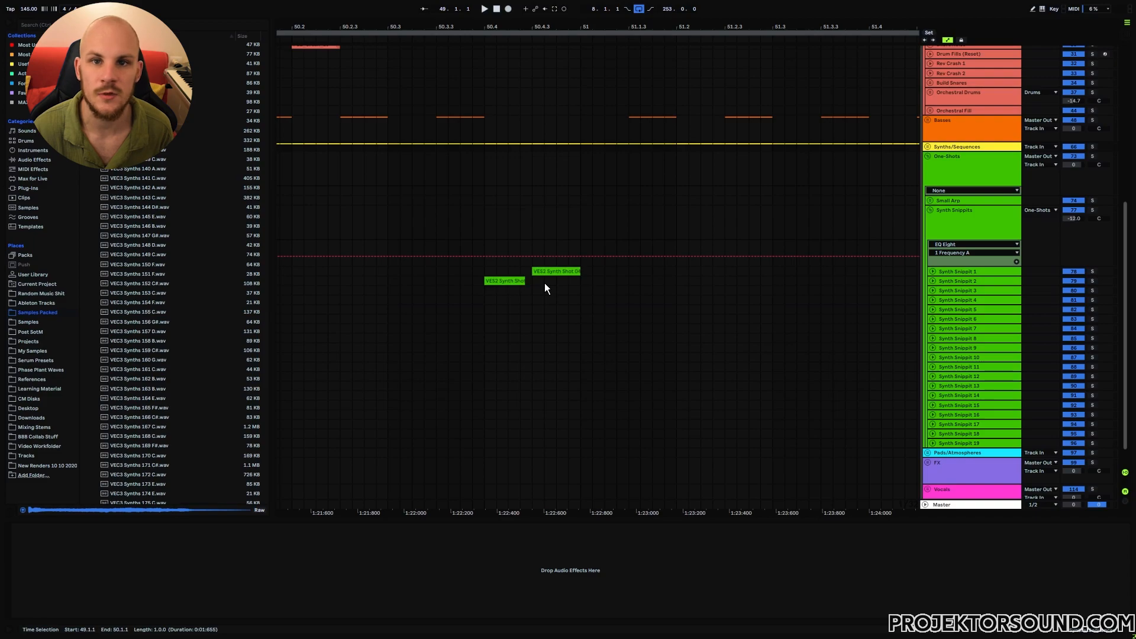
Step: Compare the synth shots near 50.4 with the kick and bass clips, marking 50.3.3 to 50.4.1 on the Basses group
scroll(754, 182, "down", 3)
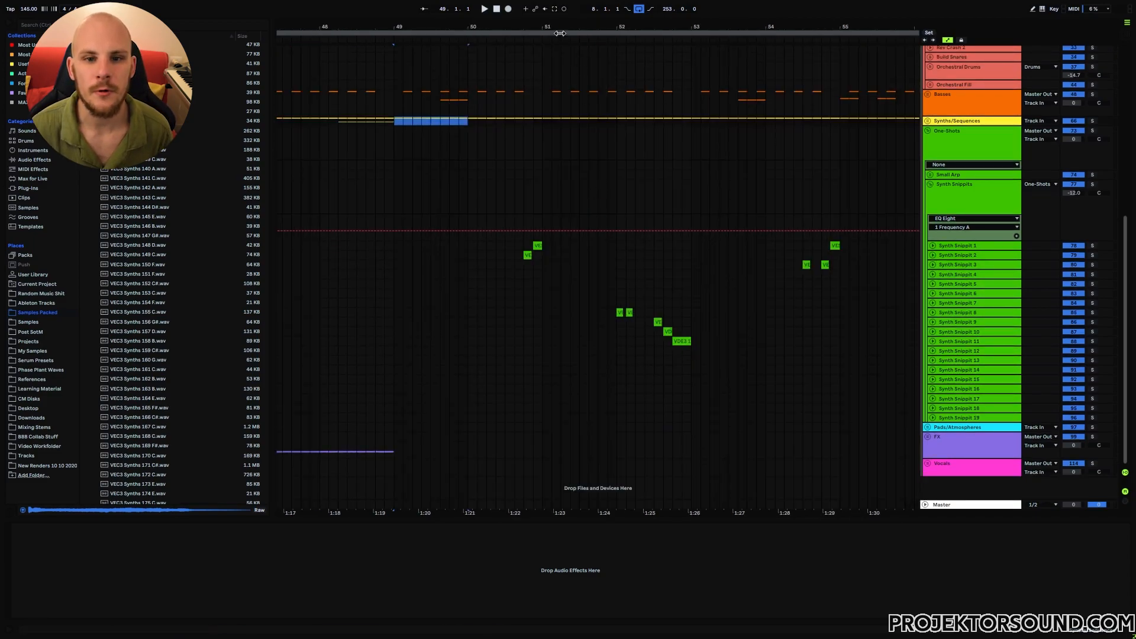
left_click_drag(549, 24, 544, 106)
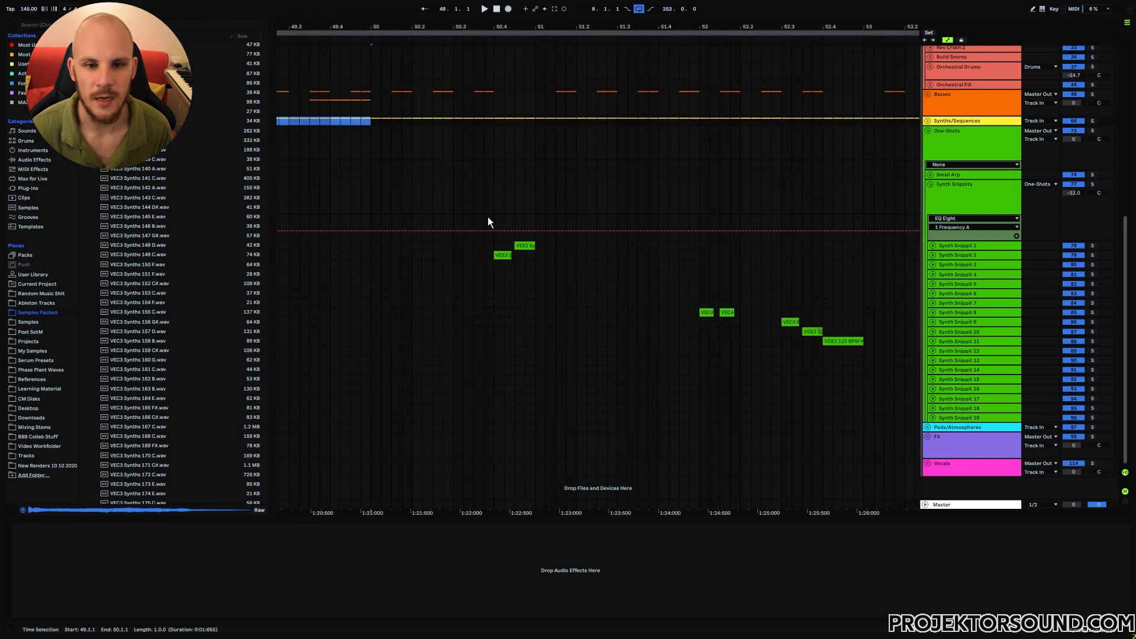
scroll(488, 219, "up", 5)
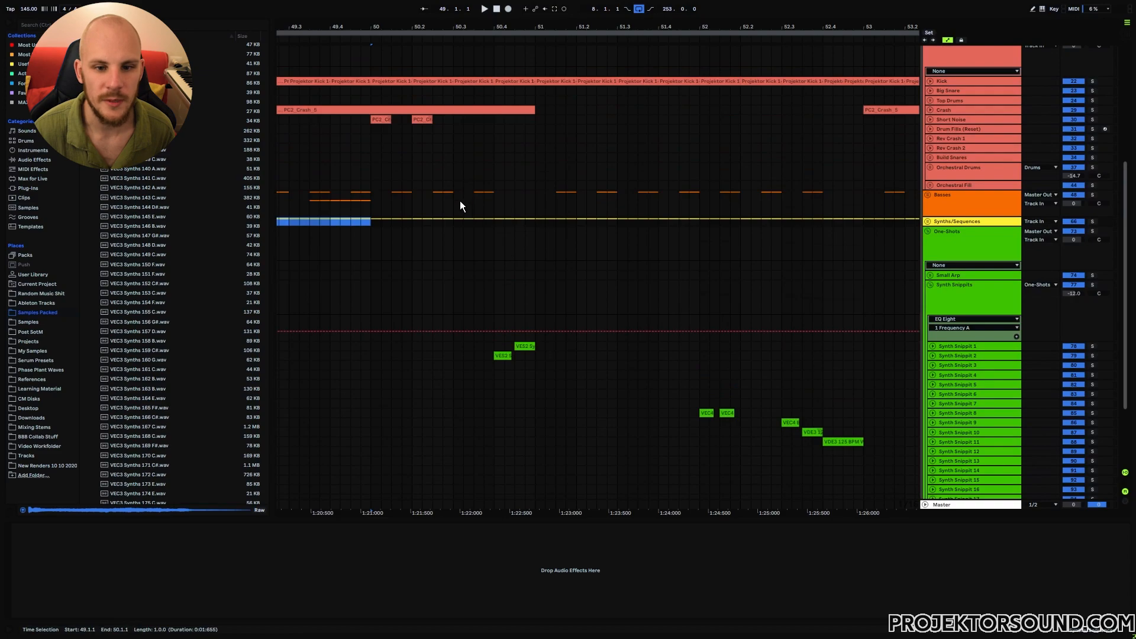
left_click(453, 89)
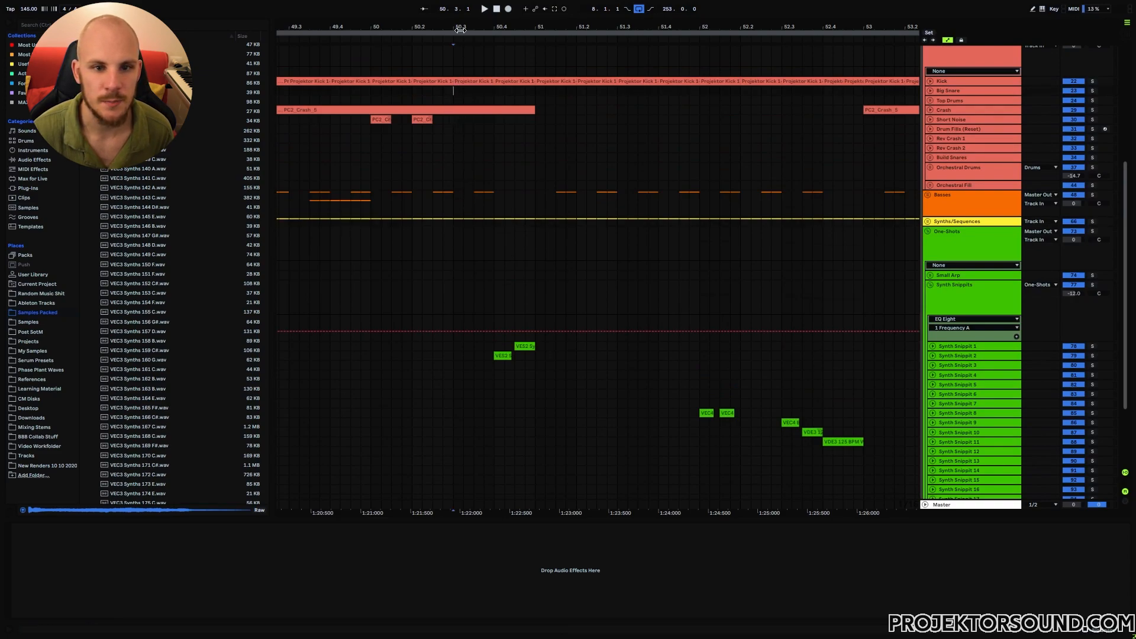
left_click_drag(460, 29, 454, 39)
left_click_drag(494, 196, 535, 194)
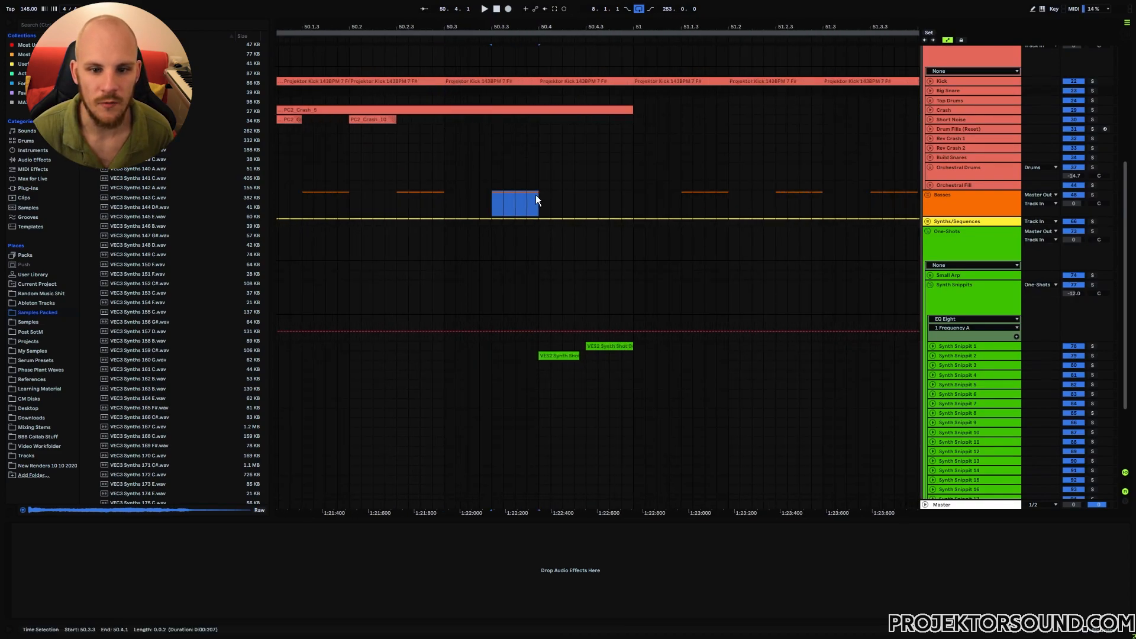
left_click(465, 79)
left_click(563, 80)
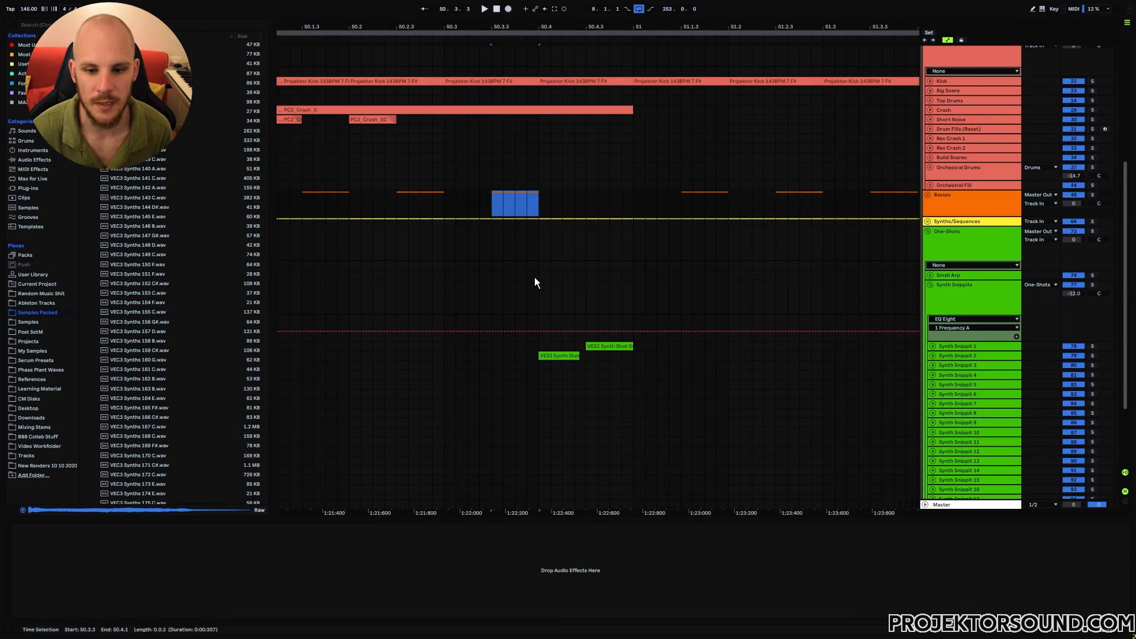
Step: Examine the synth snippet clips through bar 57, unfolding Synth Snippit 17 and placing the insert marker at 56.3.1
scroll(323, 52, "right", 15)
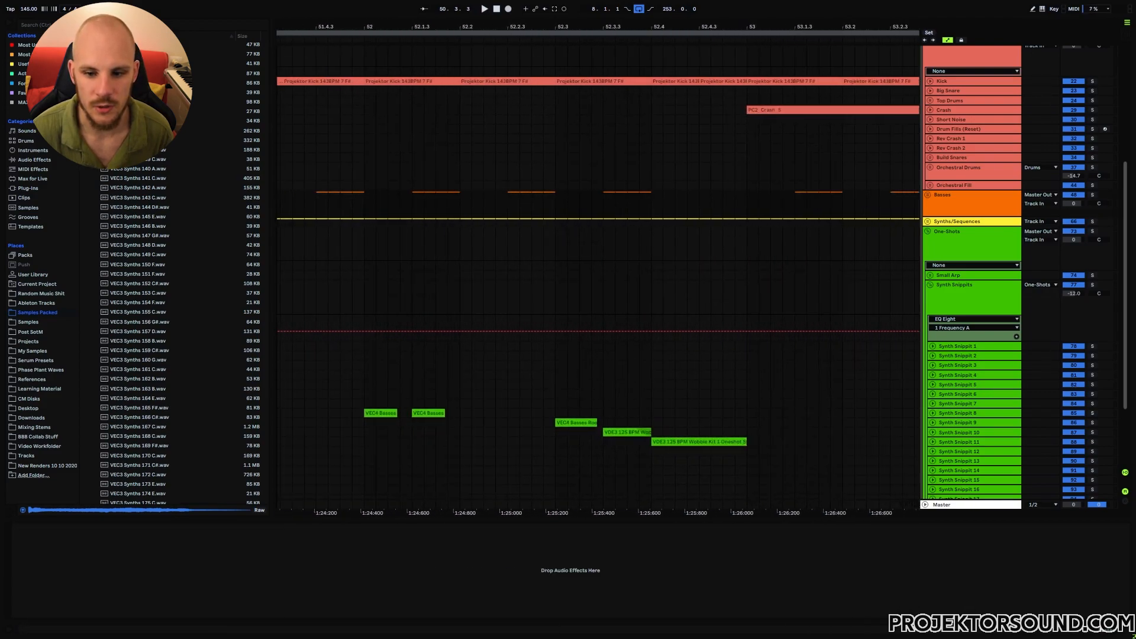
left_click_drag(831, 26, 389, 17)
left_click_drag(626, 29, 526, 32)
scroll(679, 119, "down", 4)
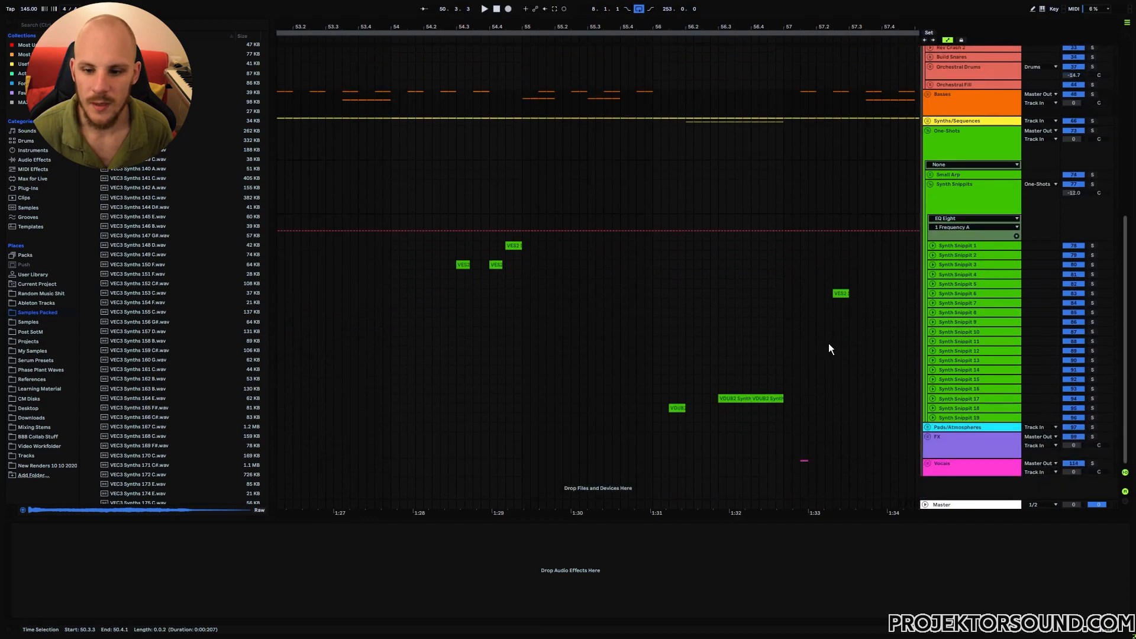
left_click(933, 399)
left_click(718, 429)
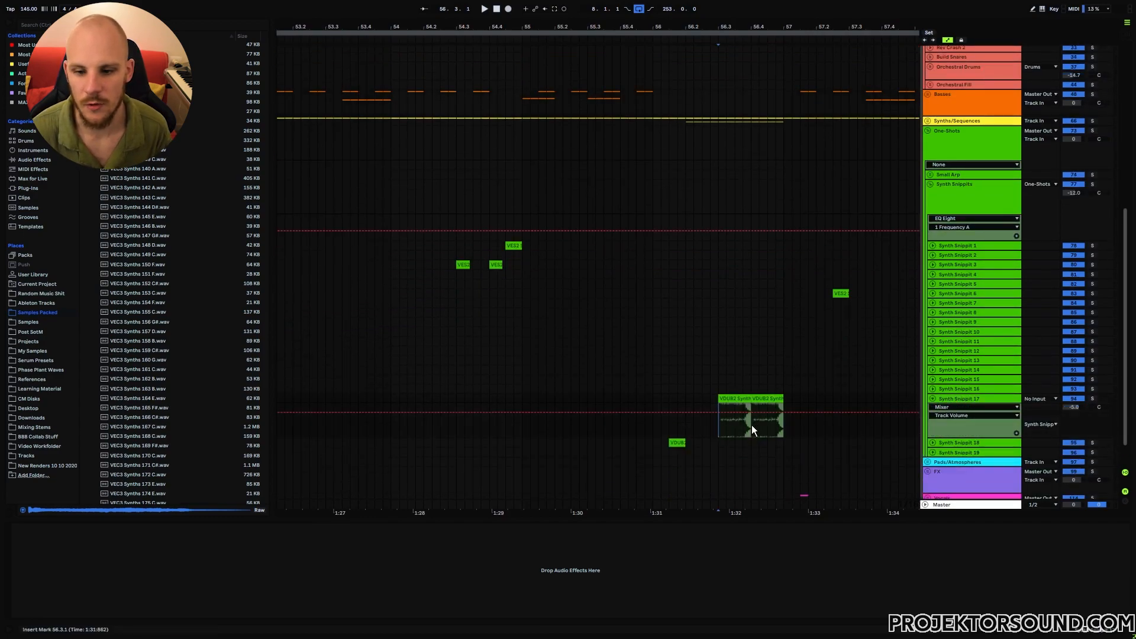
scroll(736, 334, "up", 4)
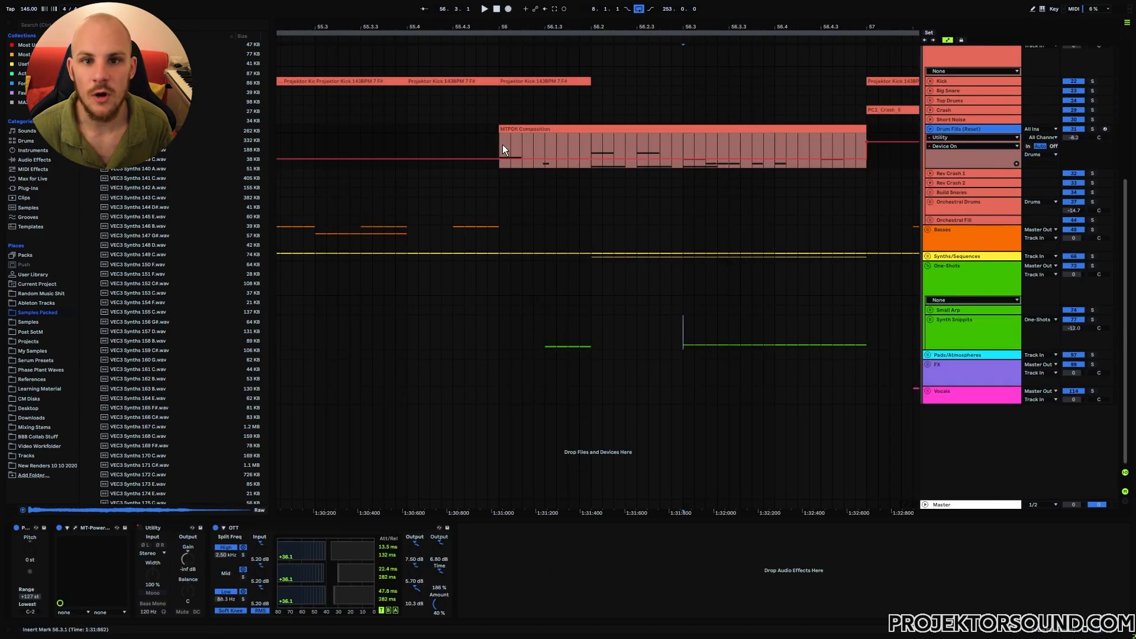
Step: Inspect the sections of the MIDI drum fill in bar 56 on the Drum Fills track and play it
left_click_drag(500, 147, 613, 148)
left_click_drag(685, 144, 722, 144)
left_click(719, 139)
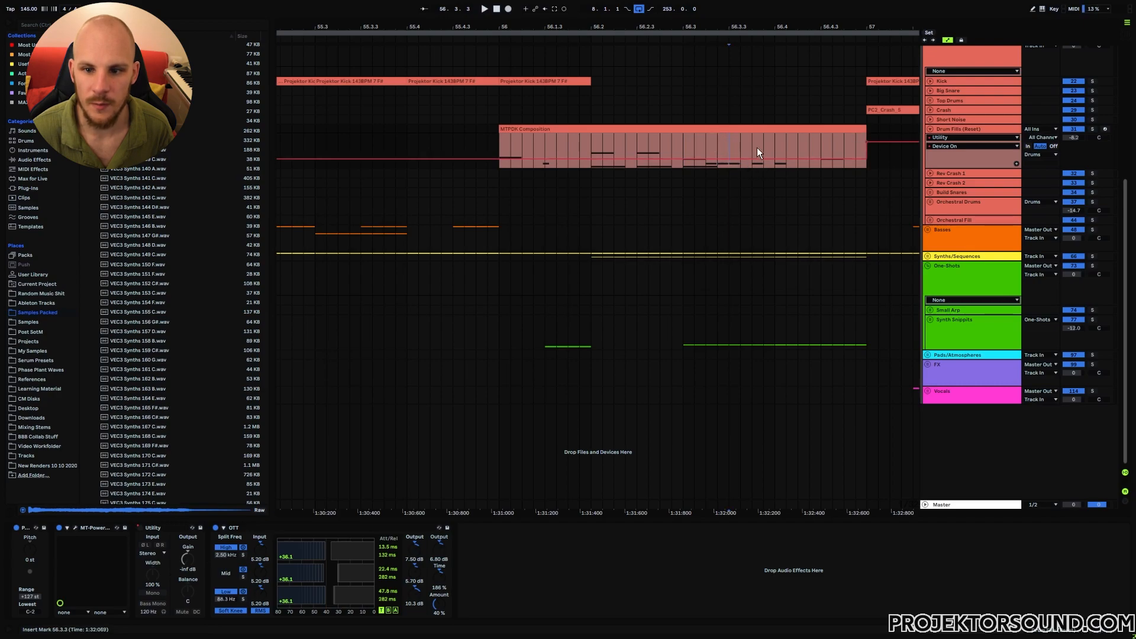
left_click(822, 145)
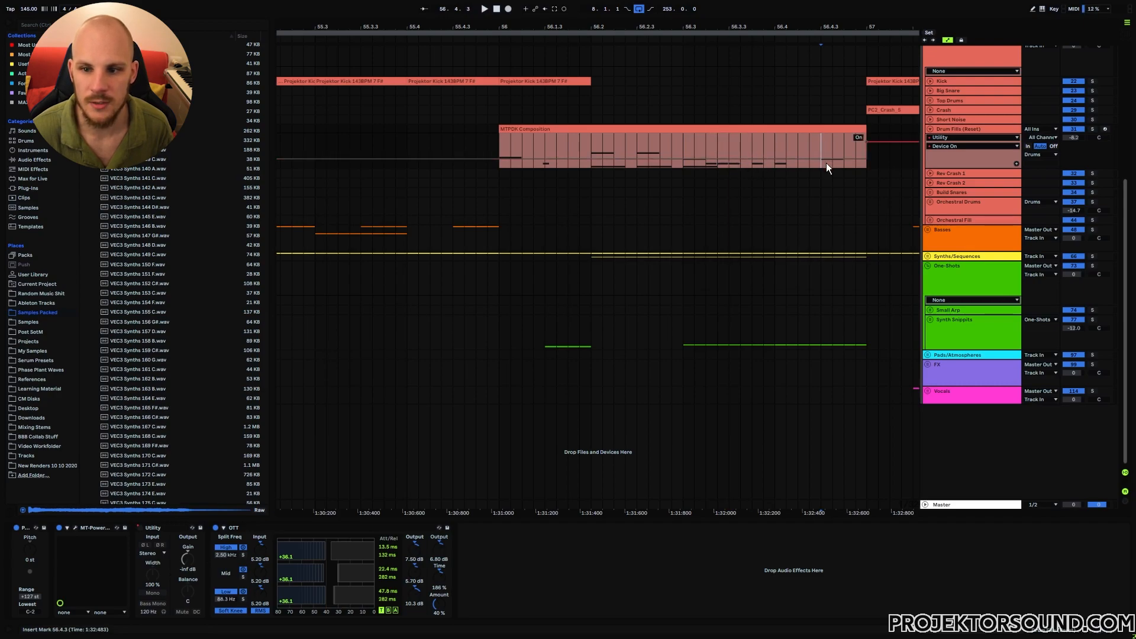
key("space")
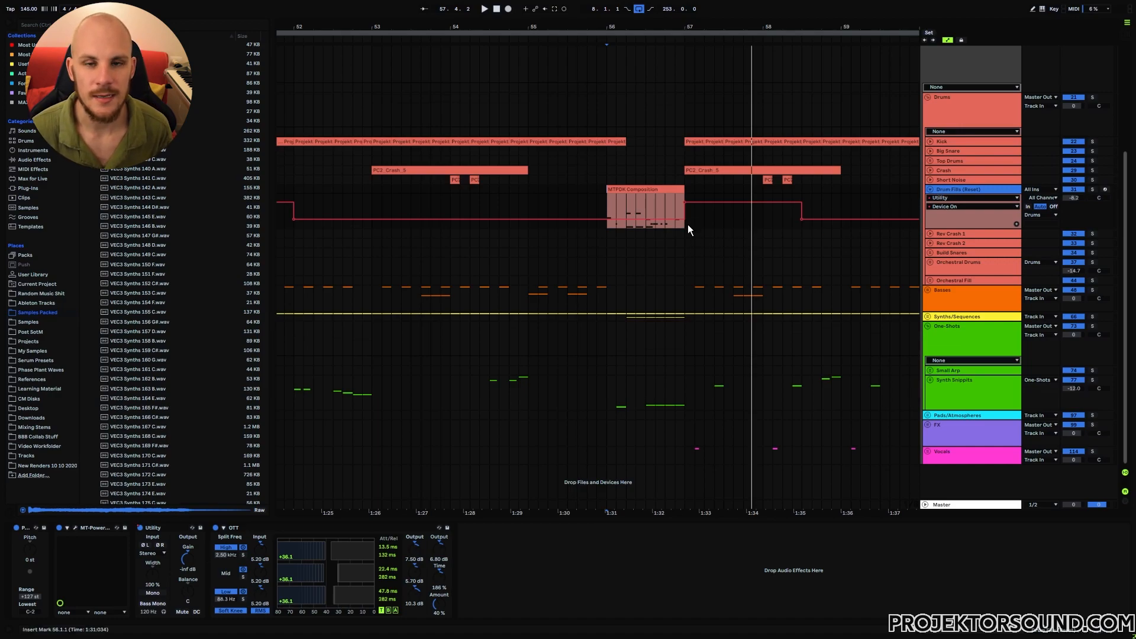
Step: Mark the fill's tail from 56.4.3 to 57.1.1 and inspect the Drum Fills Utility with its Device On automation around bar 57
scroll(687, 225, "up", 5)
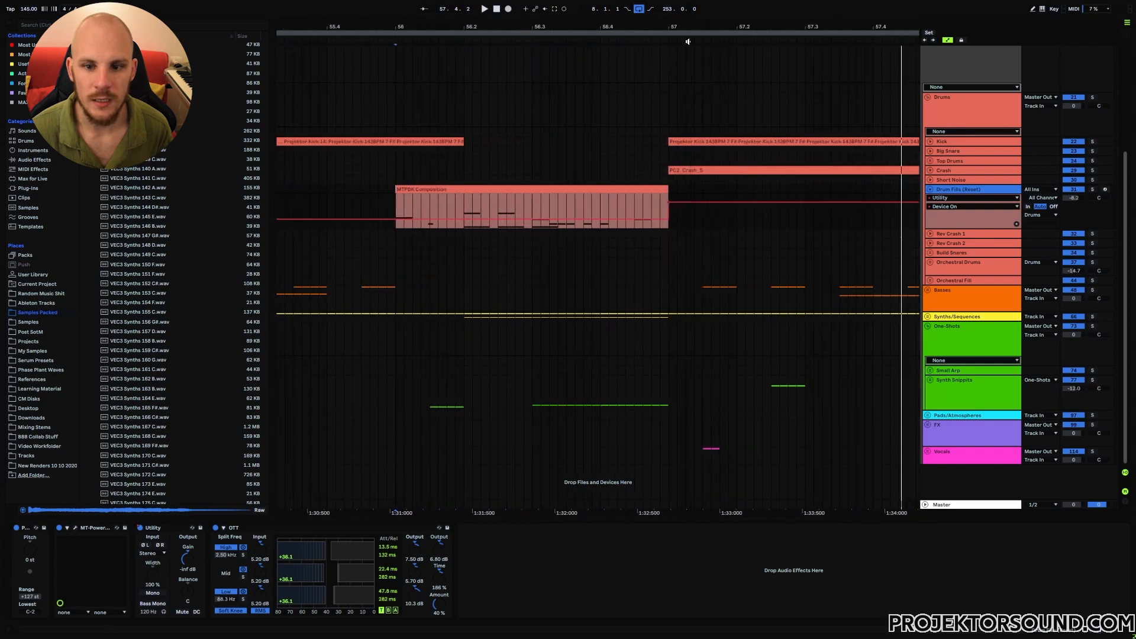
left_click_drag(564, 208, 717, 220)
left_click_drag(632, 207, 670, 210)
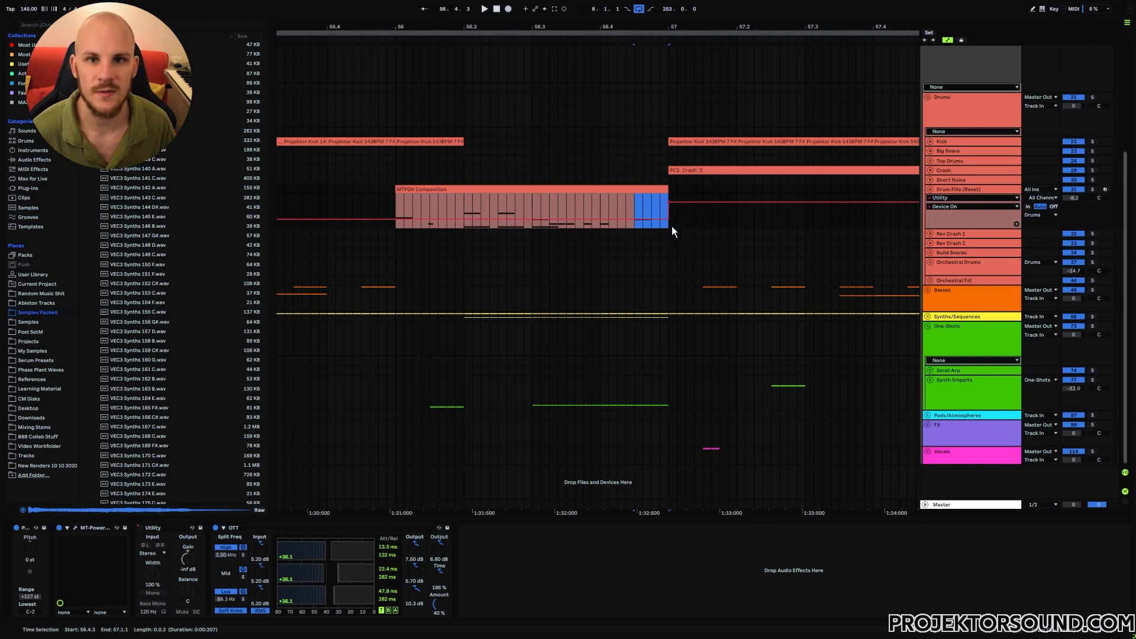
left_click(164, 530)
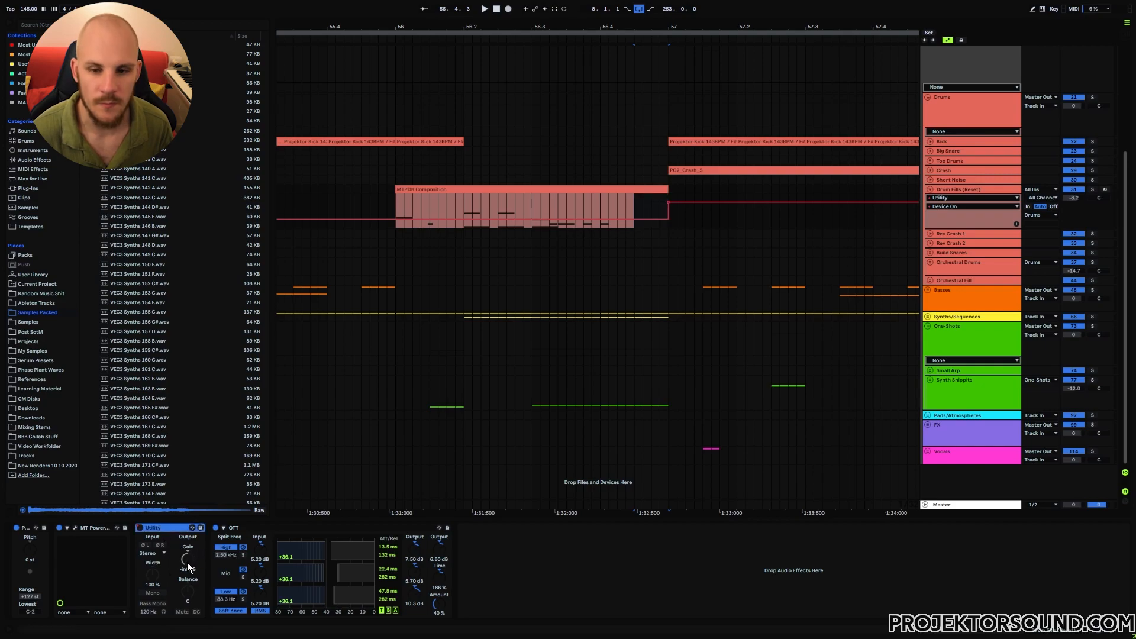
left_click_drag(395, 218, 762, 223)
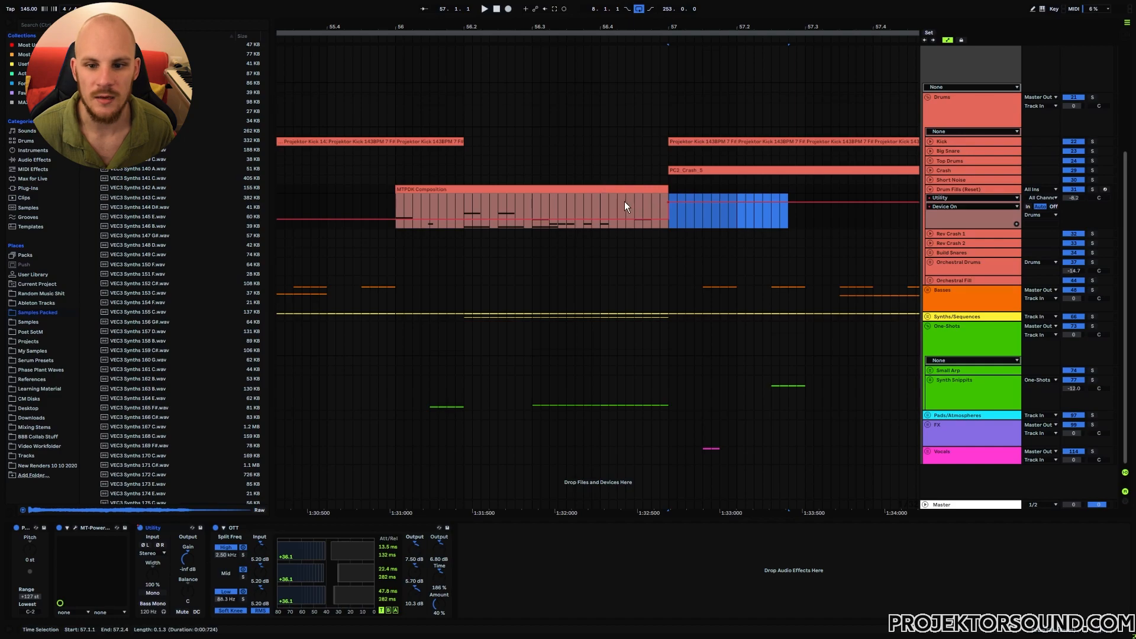
left_click_drag(600, 208, 737, 226)
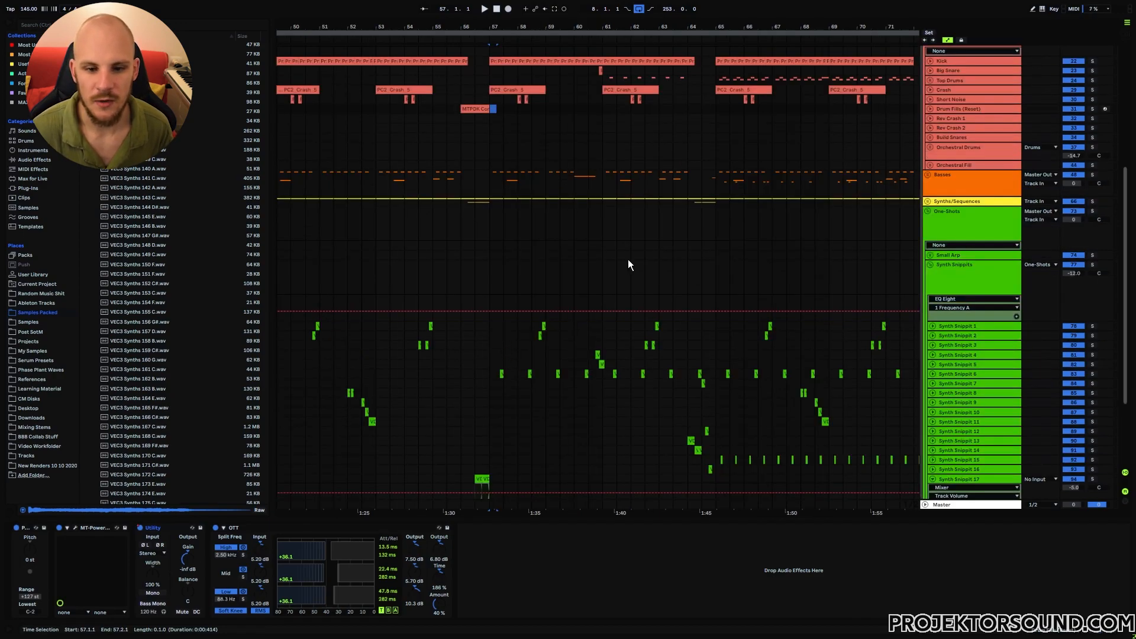
Step: Select bars 49 to 57 across Synth Snippit 1 to 3, duplicate them to the next eight bars, and mark 60.1.1
left_click_drag(516, 28, 620, 19)
left_click_drag(468, 327, 606, 347)
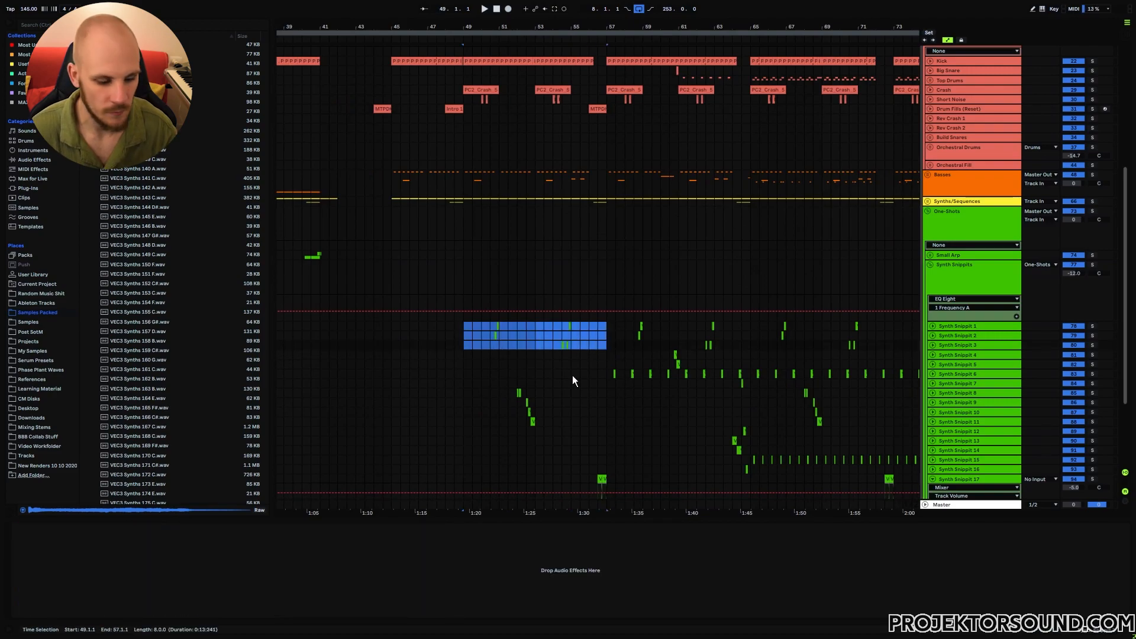
key("ctrl+d")
left_click(660, 335)
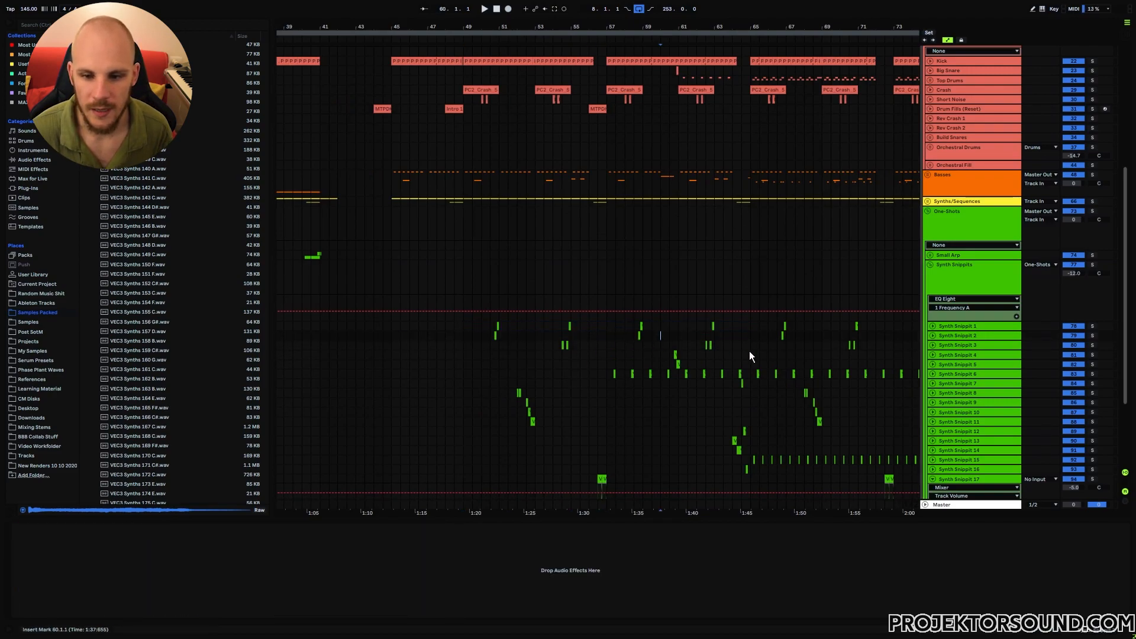
Step: Mark the elements added from bars 57 and 65: Synth Snippit 6, Vocals, Synth Snippit 15 and the Short Vocal Shout clips
scroll(705, 358, "down", 3)
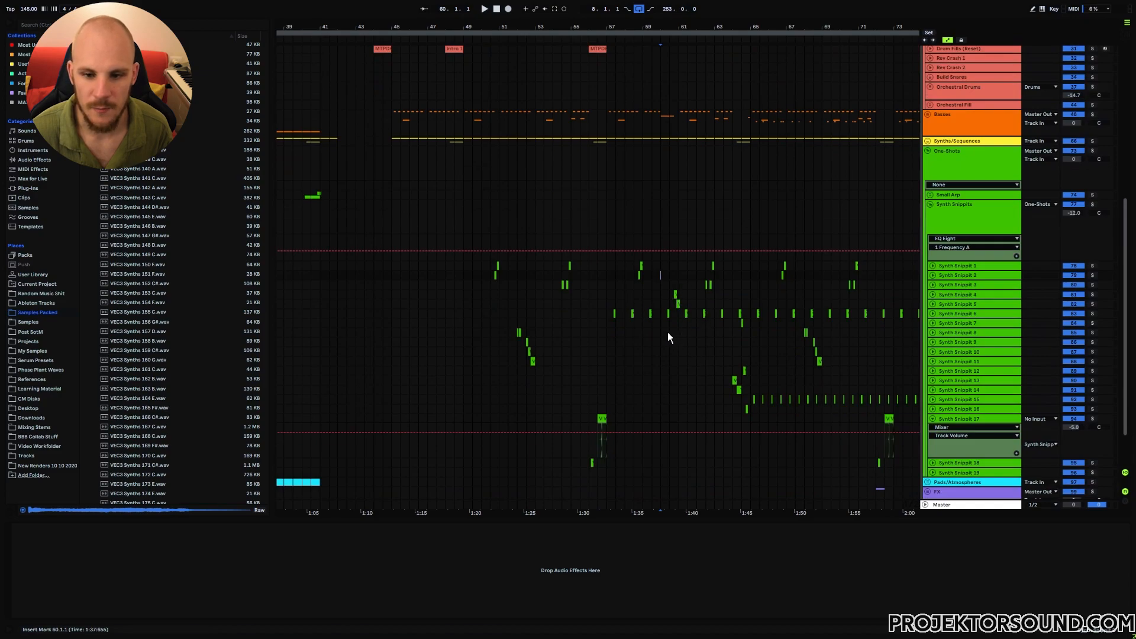
left_click_drag(605, 314, 749, 314)
scroll(698, 326, "down", 3)
left_click_drag(605, 465, 747, 463)
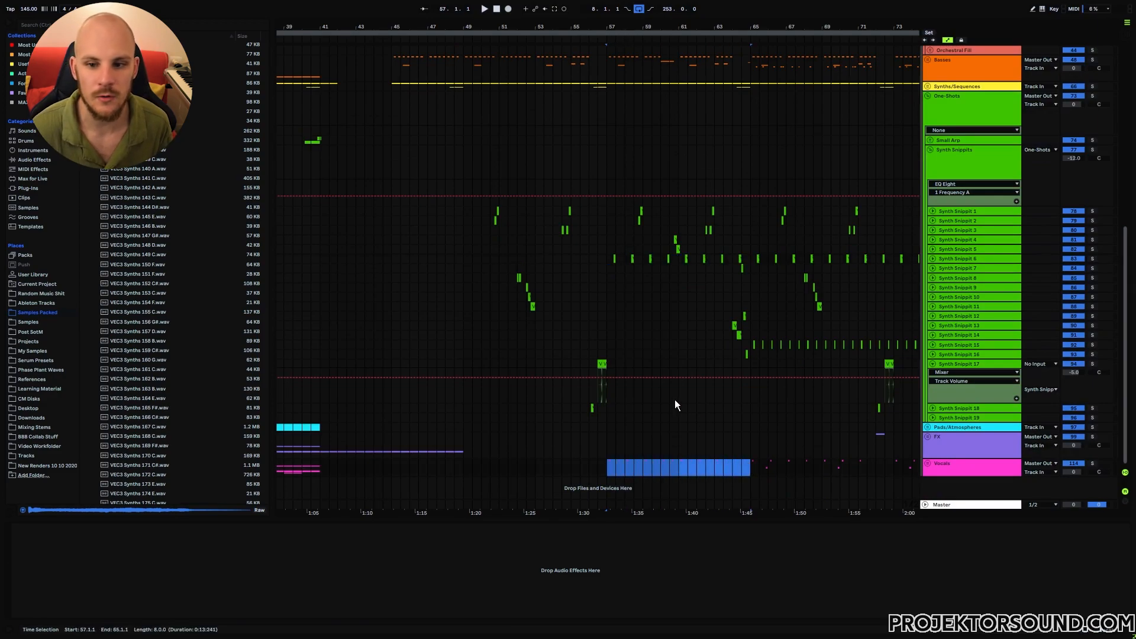
left_click_drag(751, 346, 770, 346)
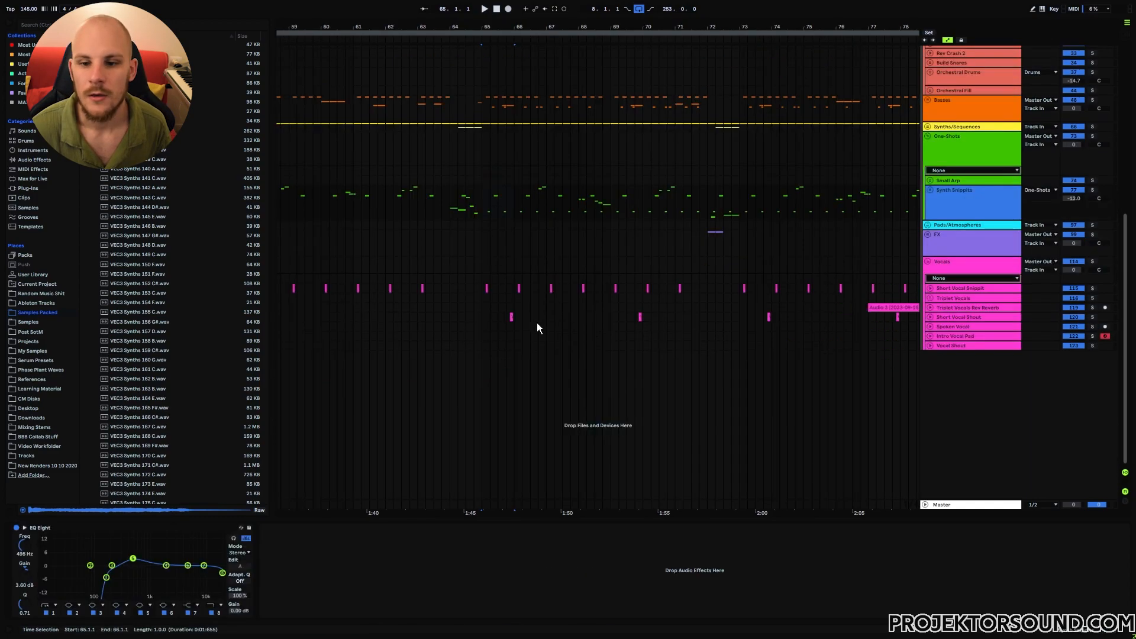
left_click_drag(487, 318, 607, 322)
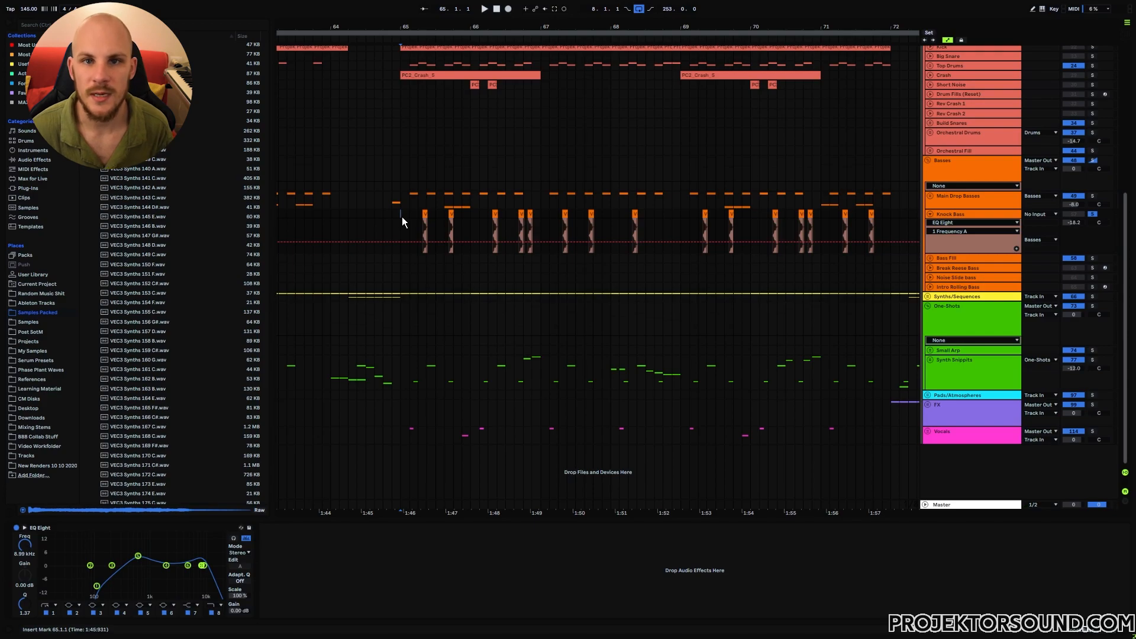
Step: Audition the soloed Knock Bass from bar 65
key("space")
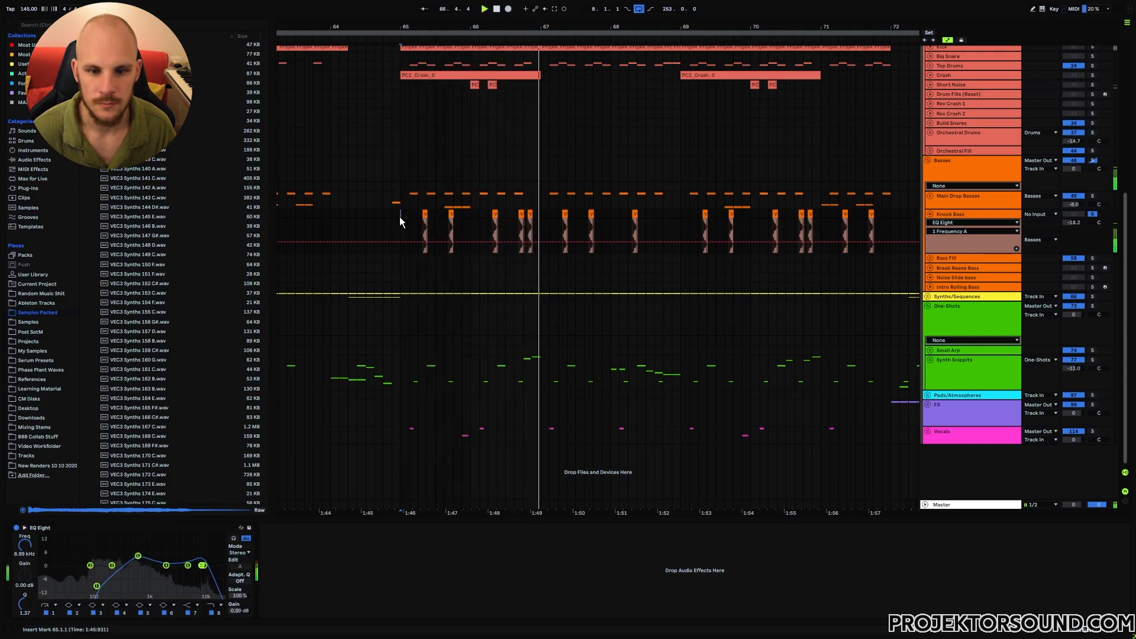
key("space")
scroll(402, 275, "up", 3)
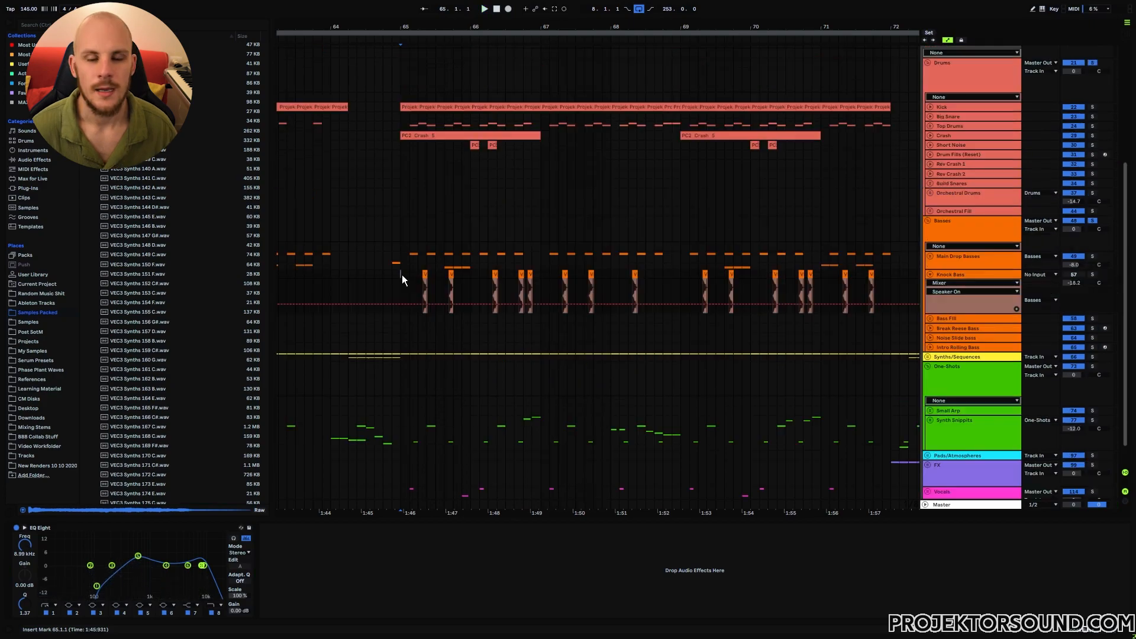
Step: Play the soloed drums and basses from bar 65 with Knock Bass muted, and reactivate Knock Bass to compare
key("space")
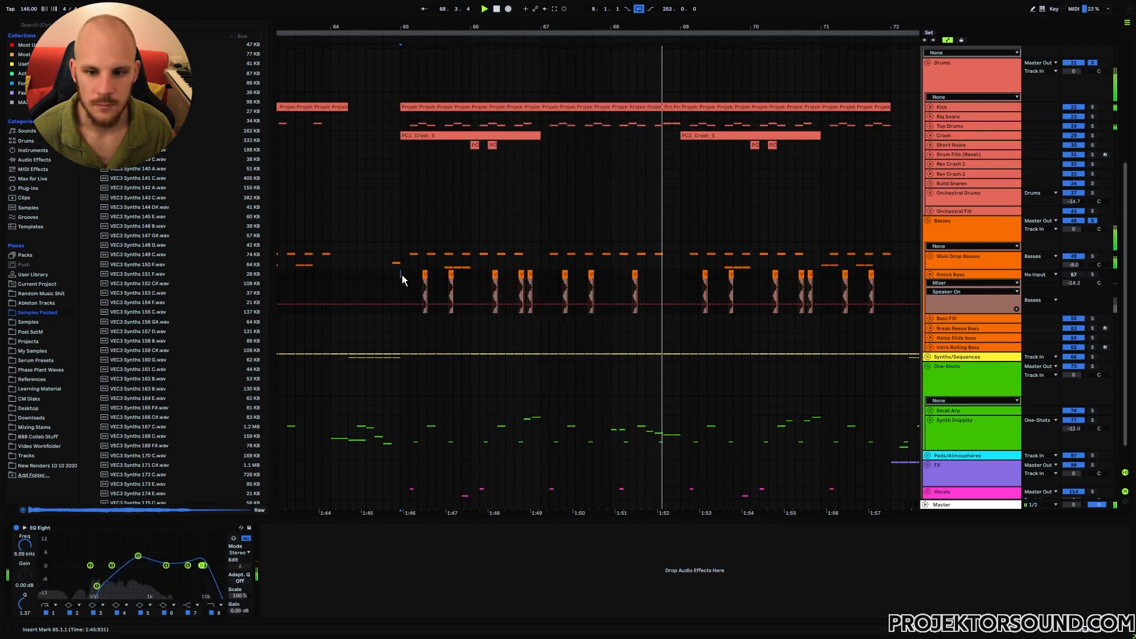
key("space")
left_click(1074, 275)
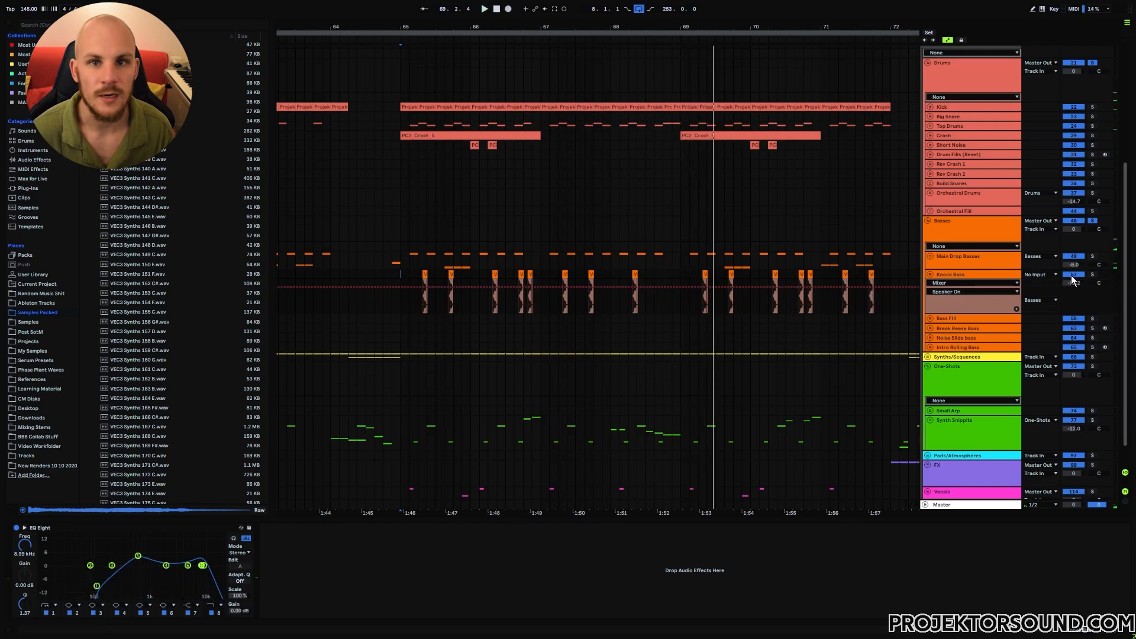
key("space")
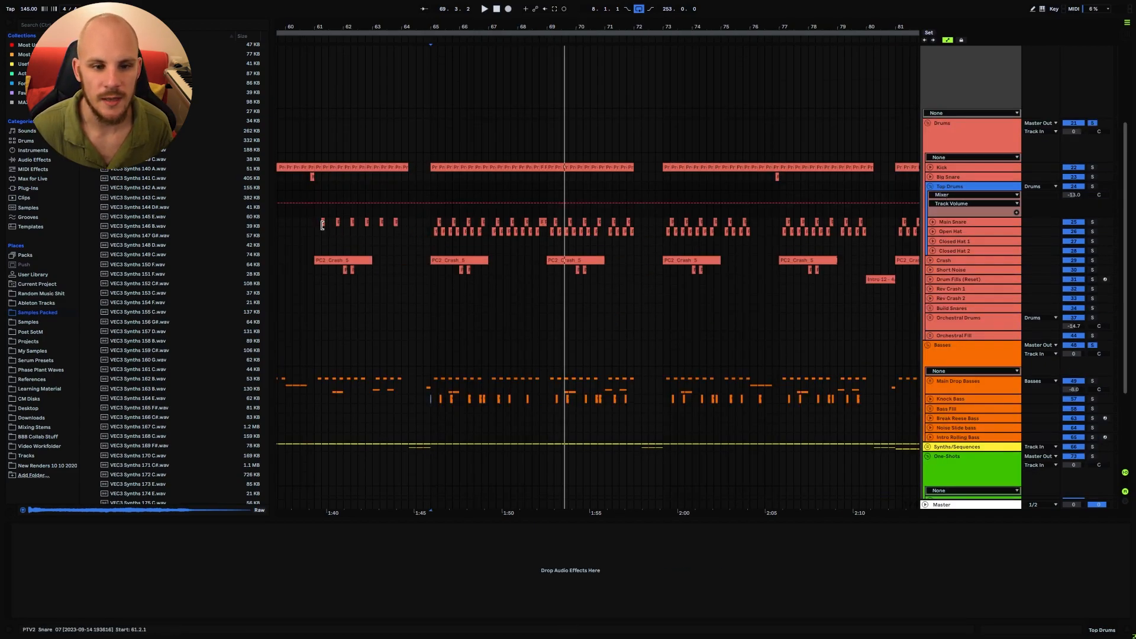
Step: Mark 65.1.1 to 65.2.1 on the Open Hat track, toggle its solo and audition the top drums
scroll(467, 240, "up", 4)
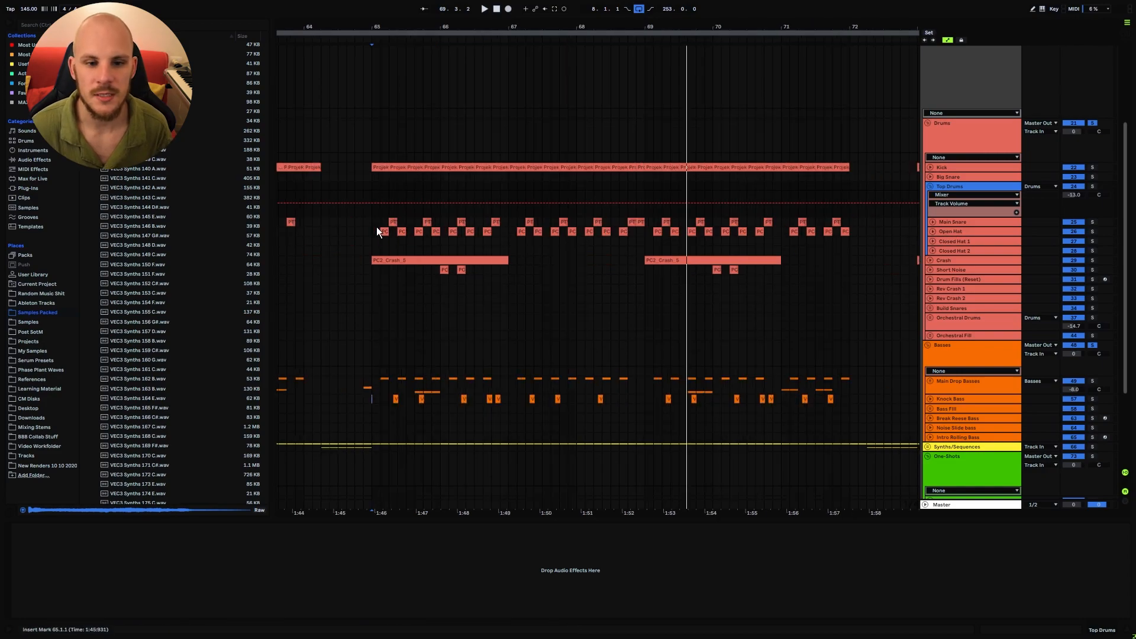
mouse_move(373, 223)
left_mouse_down()
mouse_move(406, 222)
mouse_move(381, 232)
left_mouse_up()
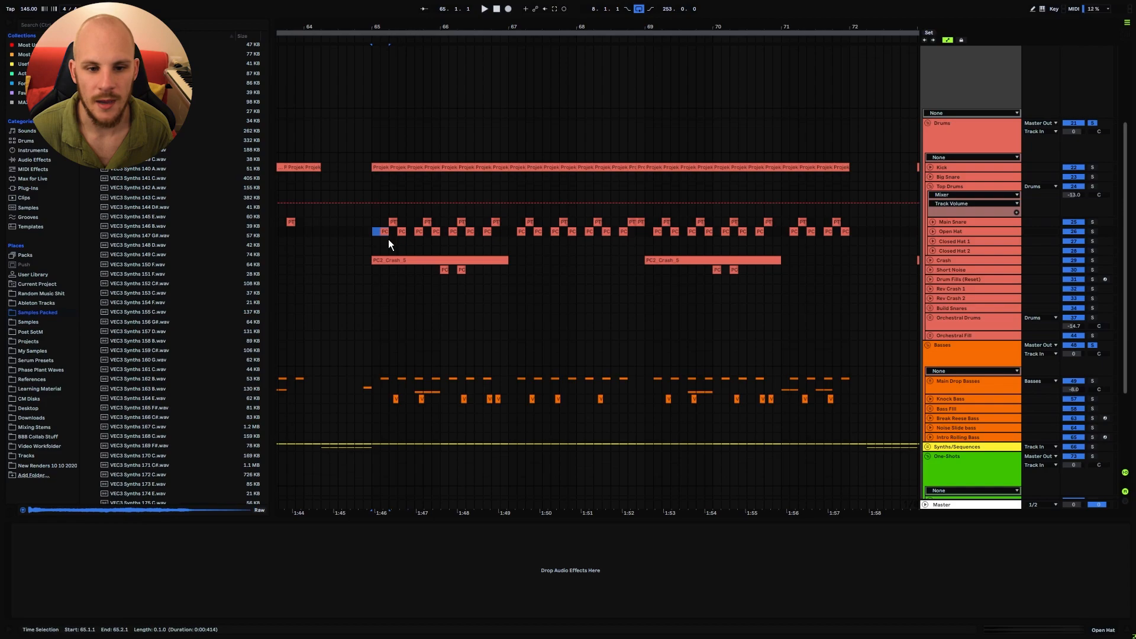
left_click(1092, 232)
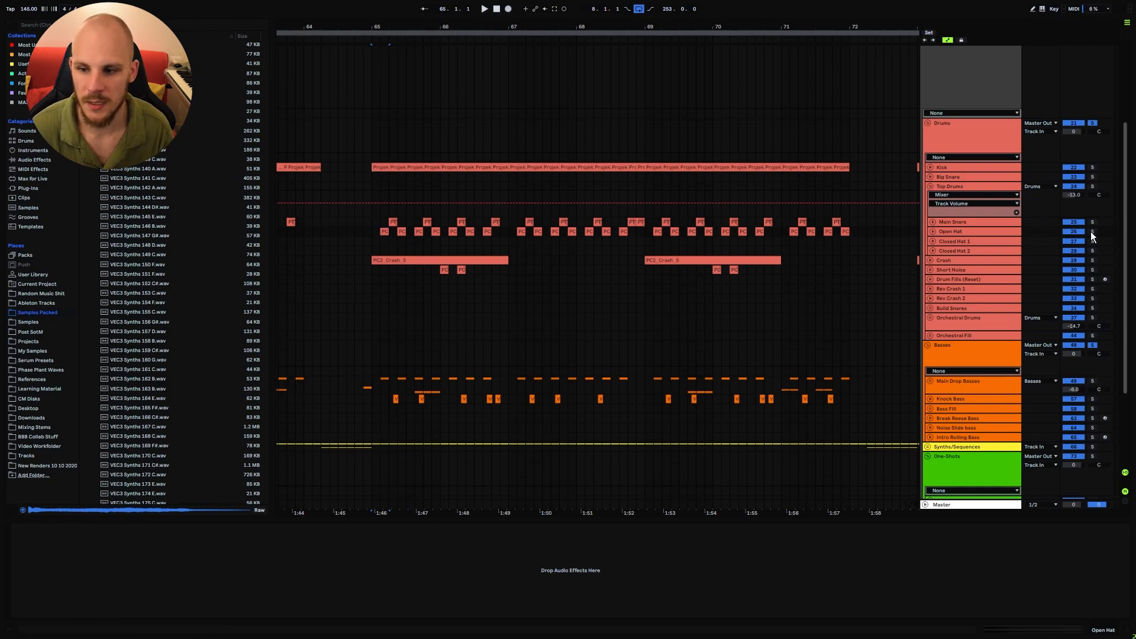
key("space")
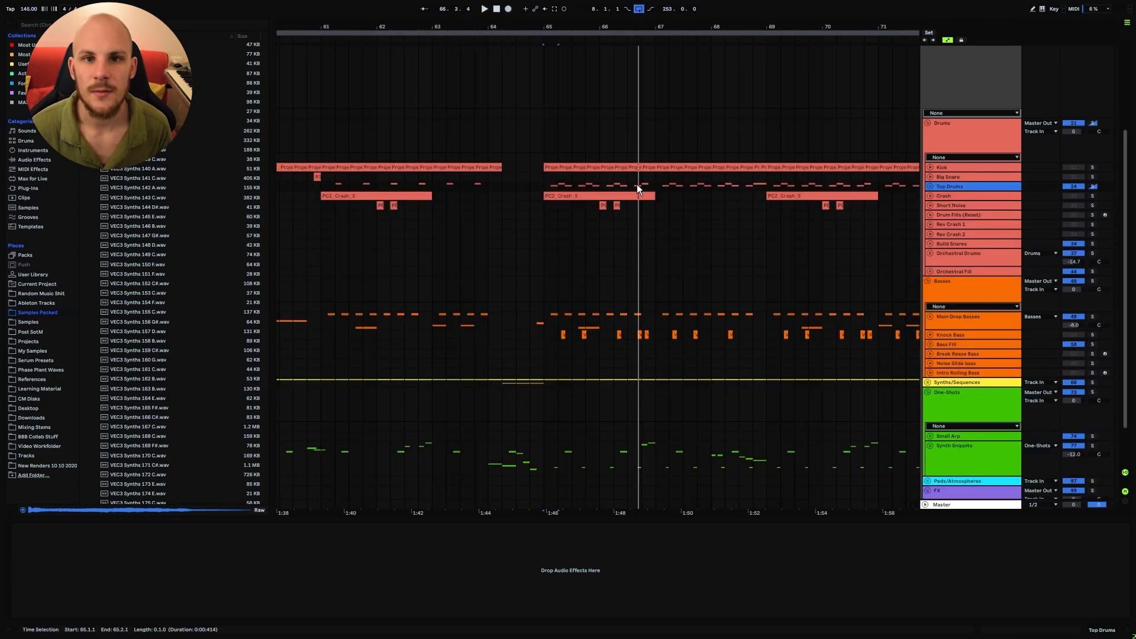
Step: Solo the Kick track and audition it from bar 65
left_click(954, 166)
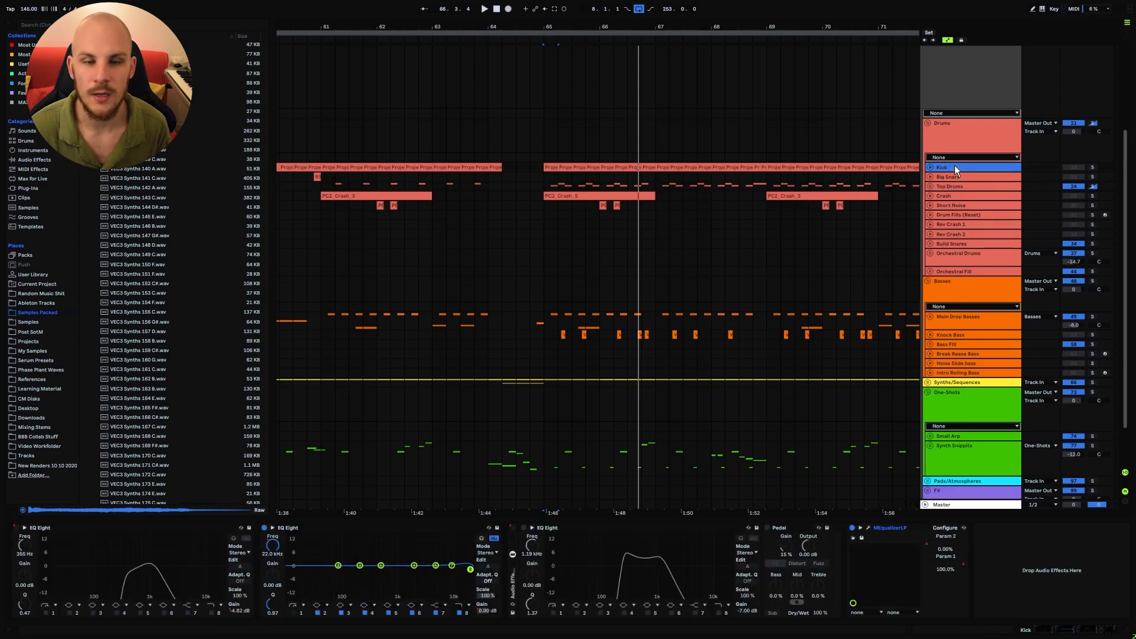
left_click(1092, 167)
left_click(550, 167)
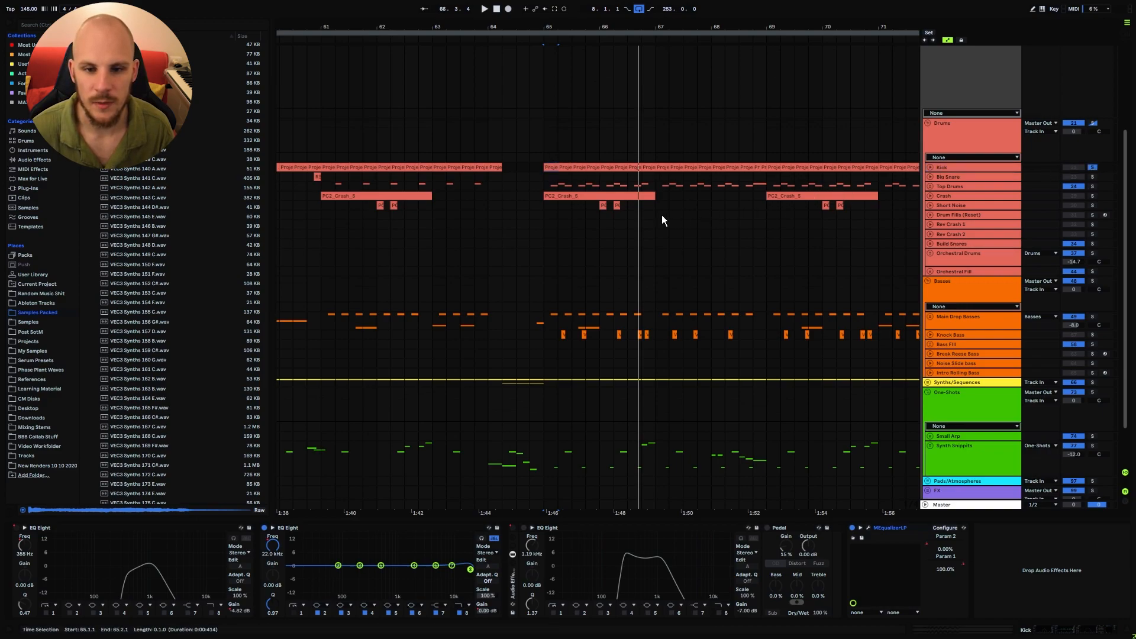
key("space")
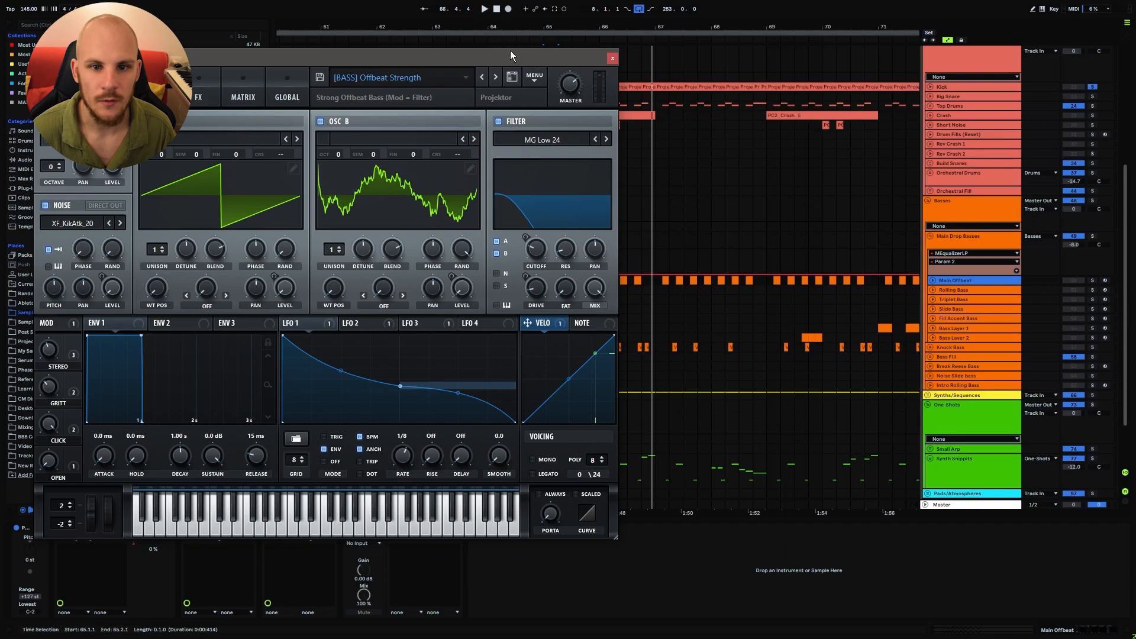
Step: Reposition the Serum window of the Main Offbeat bass into full view and audition its Offbeat Strength patch
left_click_drag(510, 51, 787, 46)
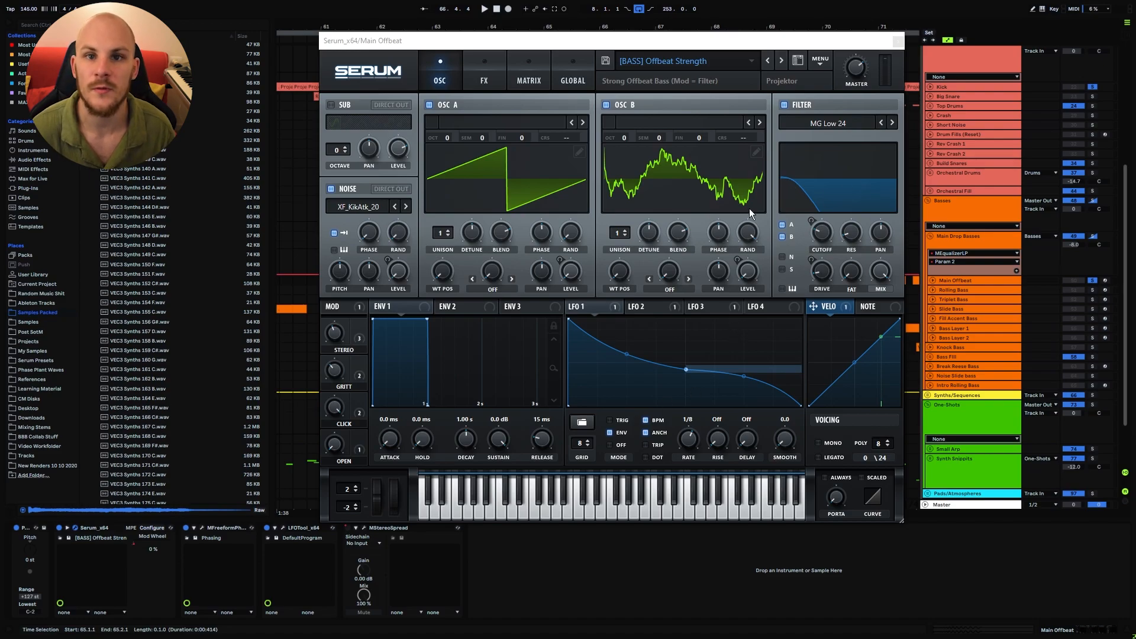
key("space")
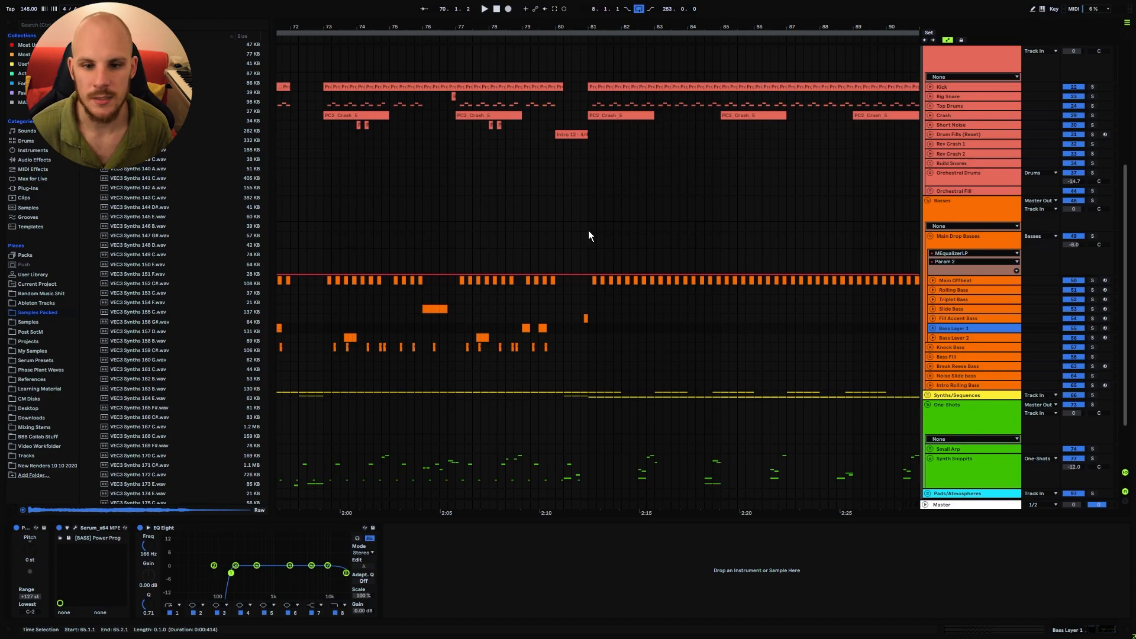
Step: Compare the Main Offbeat patterns before and after bar 81, marking 65.1.1 to 67.1.1 and the clip at 82.4.3
scroll(612, 210, "right", 5)
left_click_drag(470, 285, 603, 286)
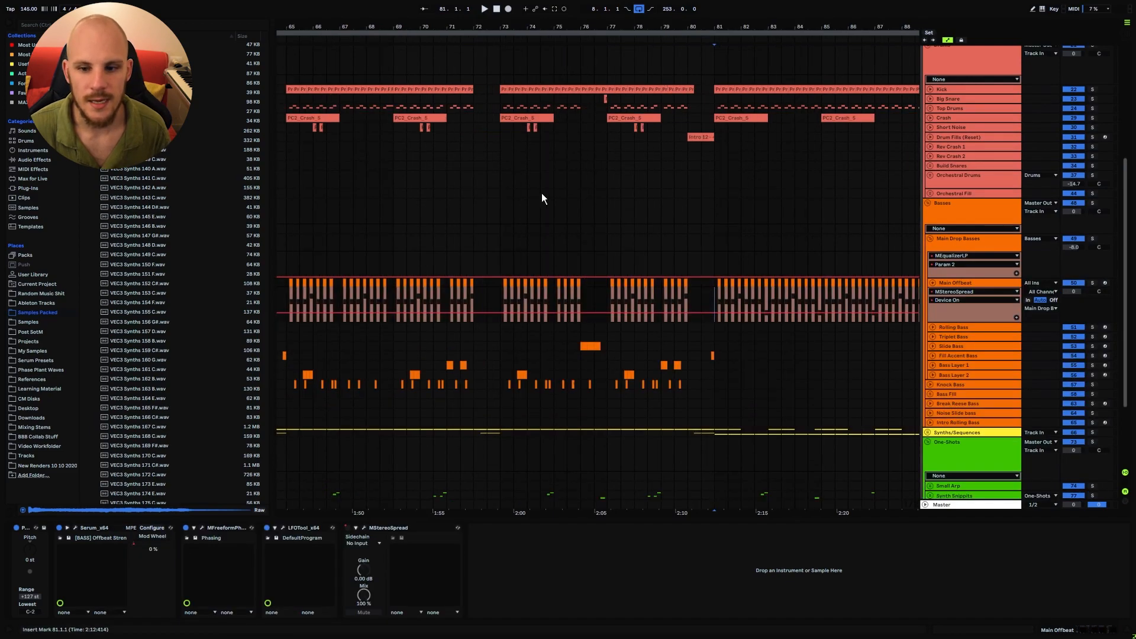
left_click_drag(290, 298, 337, 303)
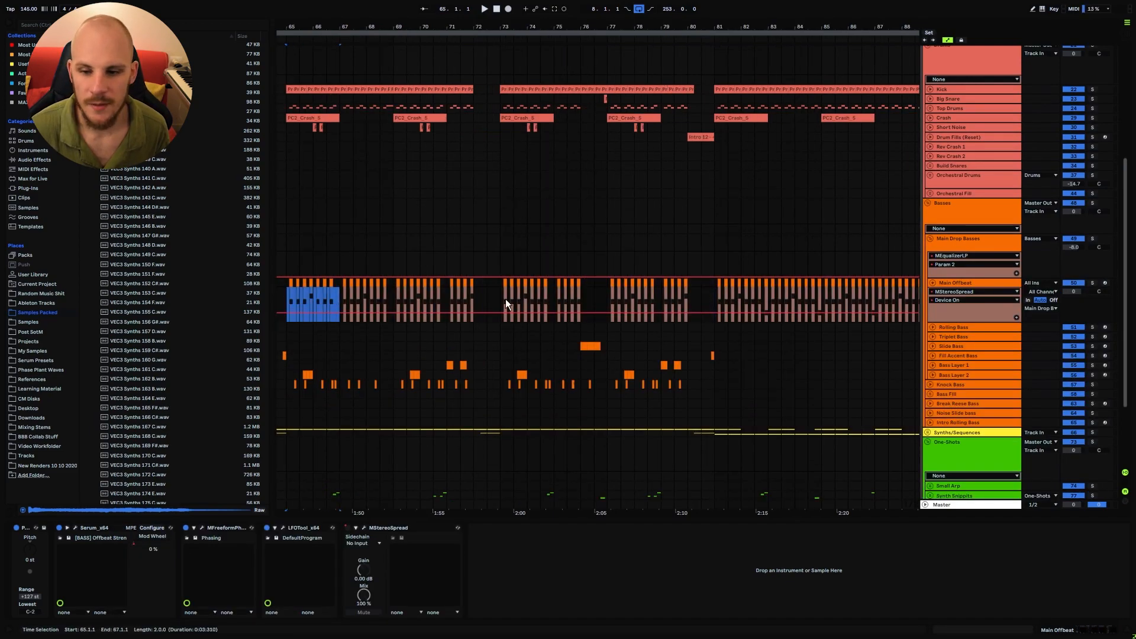
scroll(779, 189, "up", 3)
left_click(757, 289)
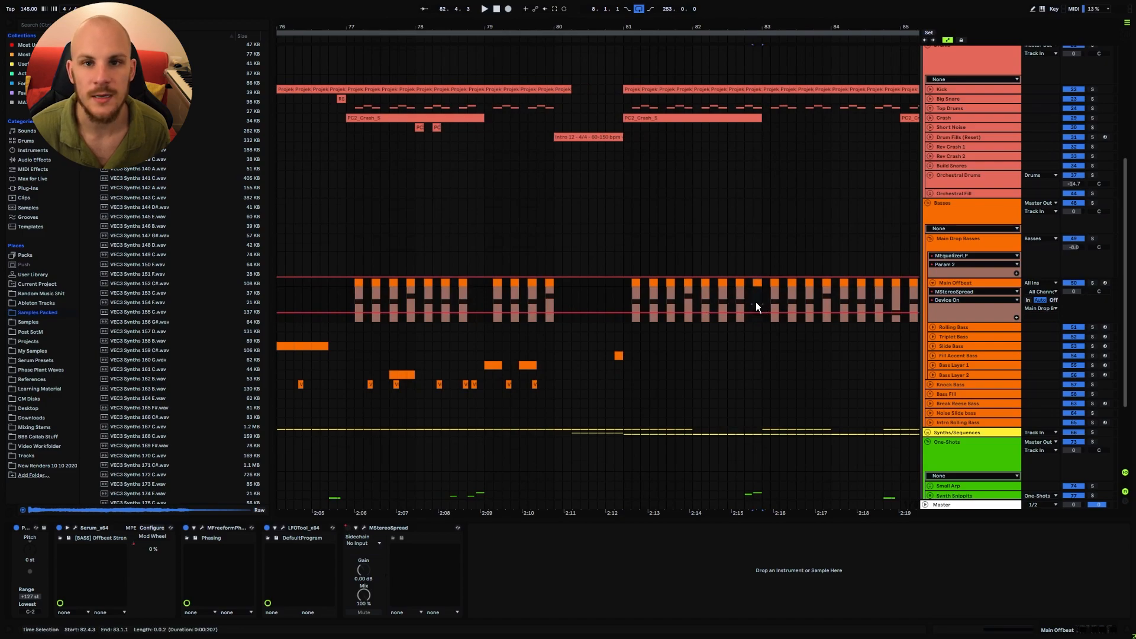
Step: Mark 81.1.3 to 85.1.1 on the Main Offbeat track and examine the clips inside the Brass Stabs group
left_click_drag(775, 292, 525, 286)
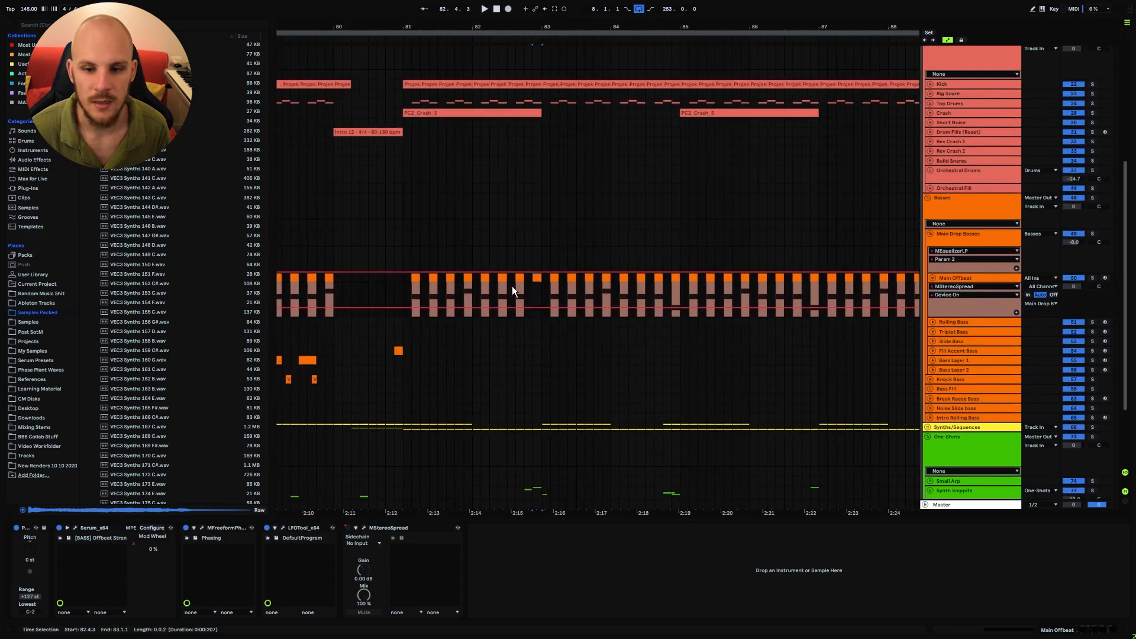
left_click_drag(416, 291, 679, 298)
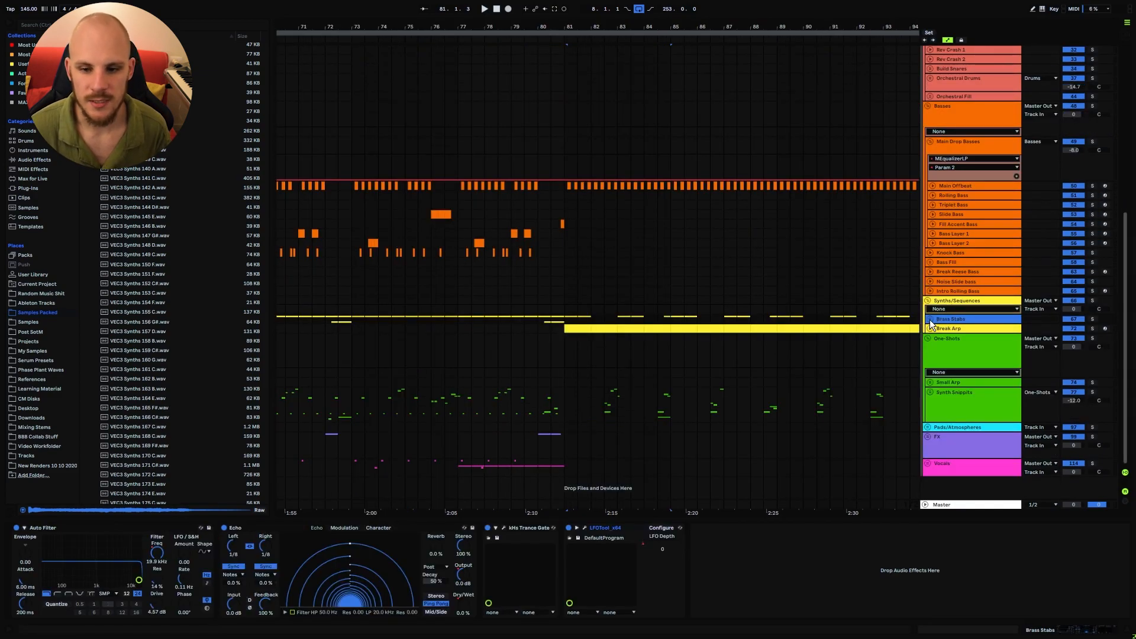
left_click(929, 319)
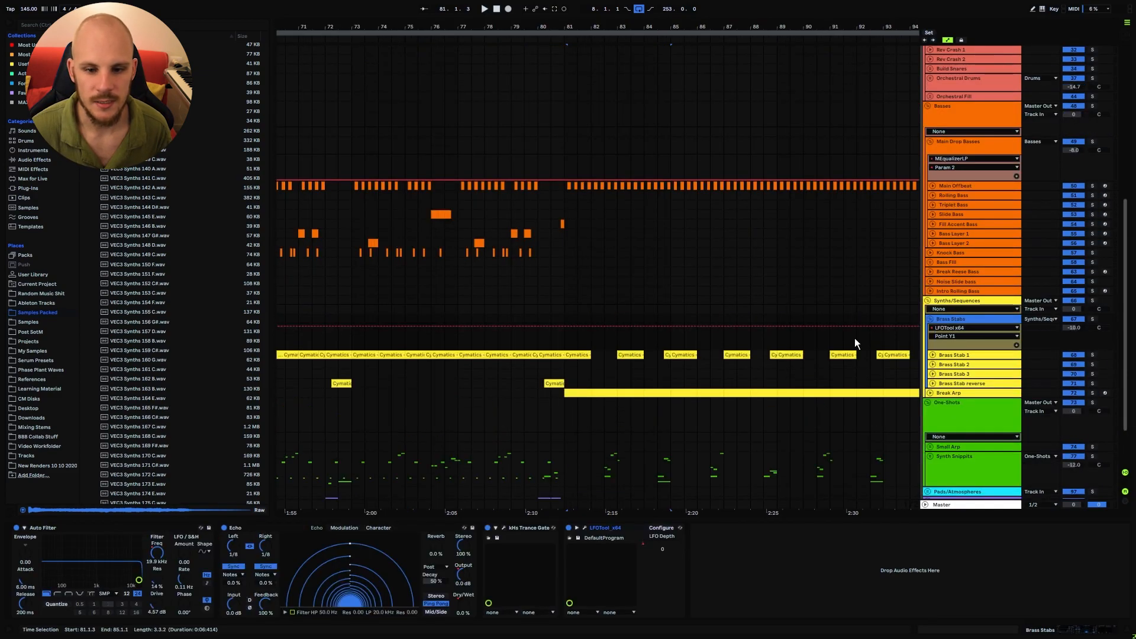
left_click(929, 319)
Step: Examine the individual tracks in the Synth Snippits group around bar 81, including the automation of Synth Snippit 17
left_click(930, 393)
scroll(733, 390, "down", 5)
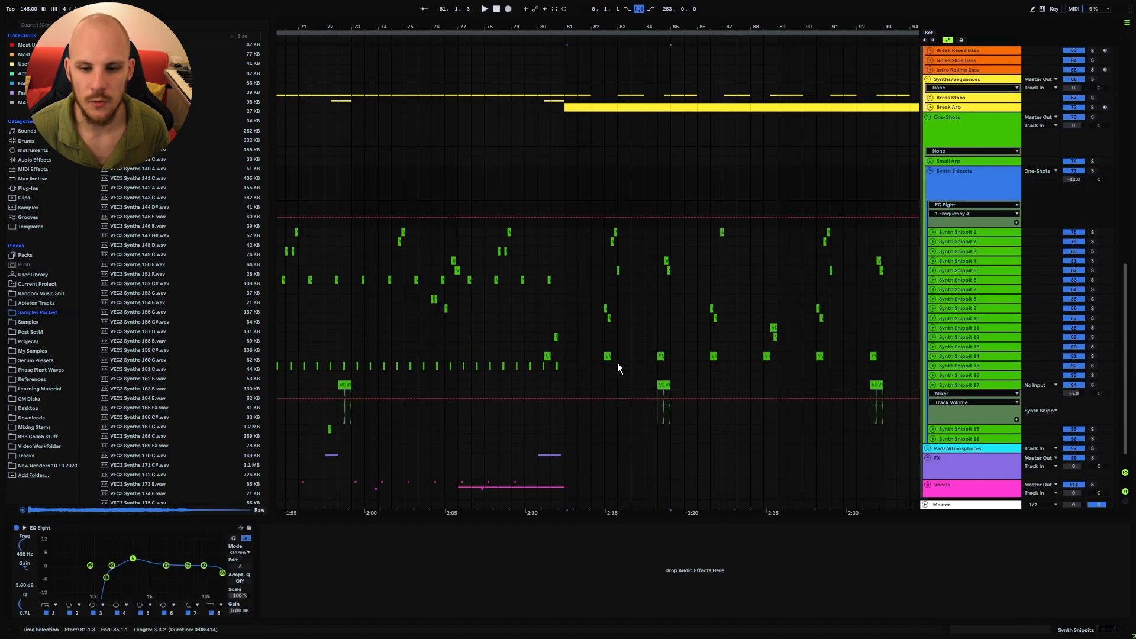
left_click(933, 385)
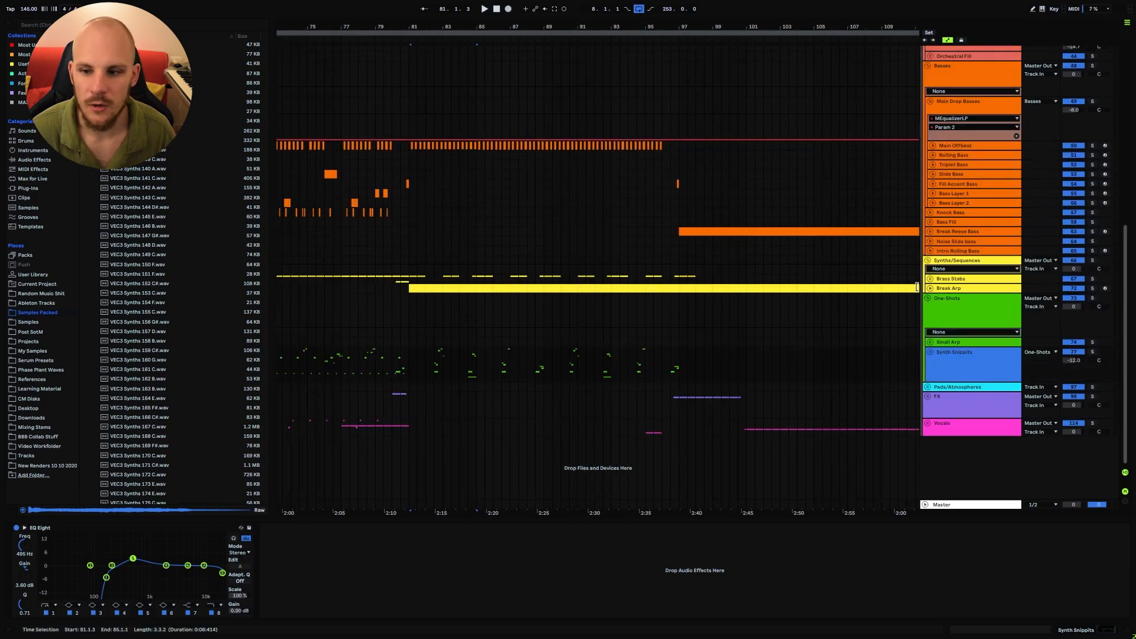
Step: Unfold and solo the Break Arp track, and audition it from 89.1.1
left_click(931, 289)
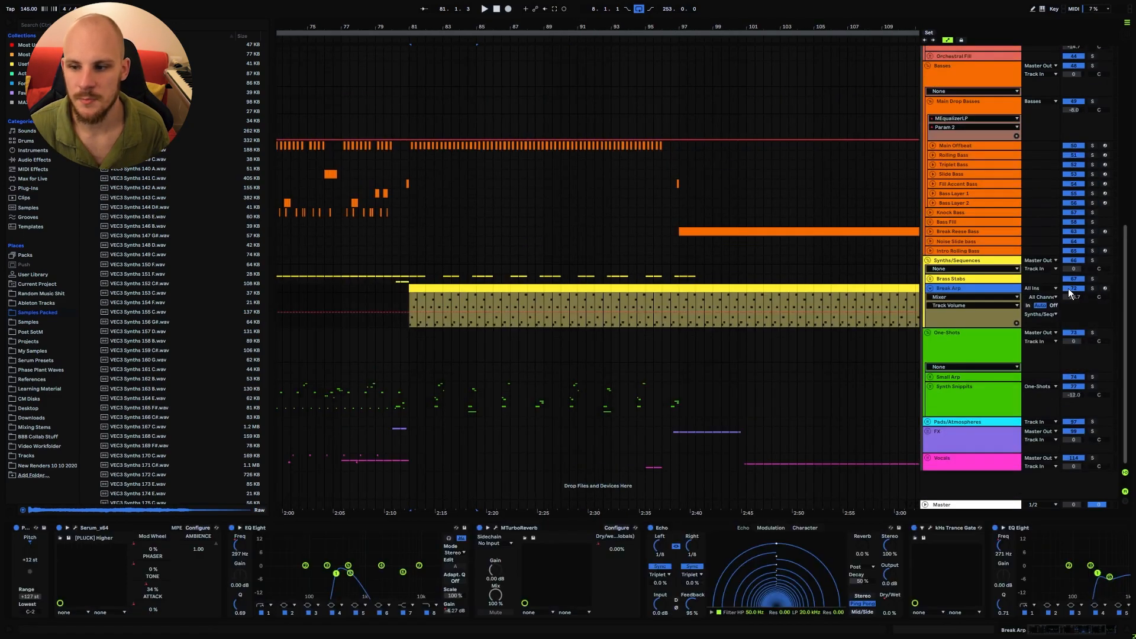
left_click(1092, 289)
left_click(547, 319)
key("space")
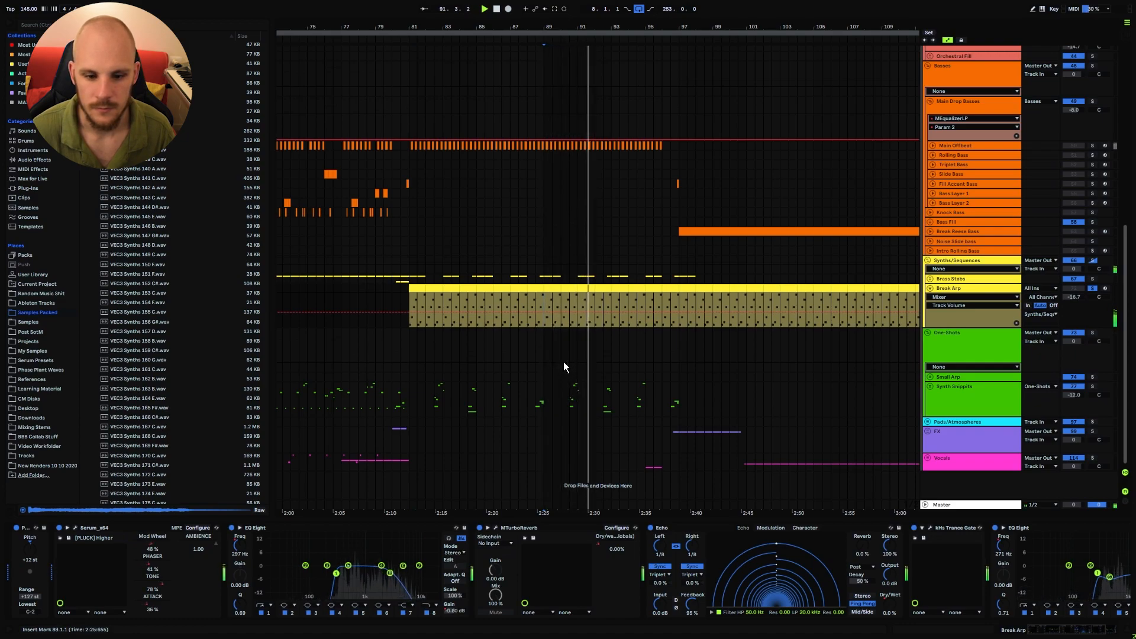
key("space")
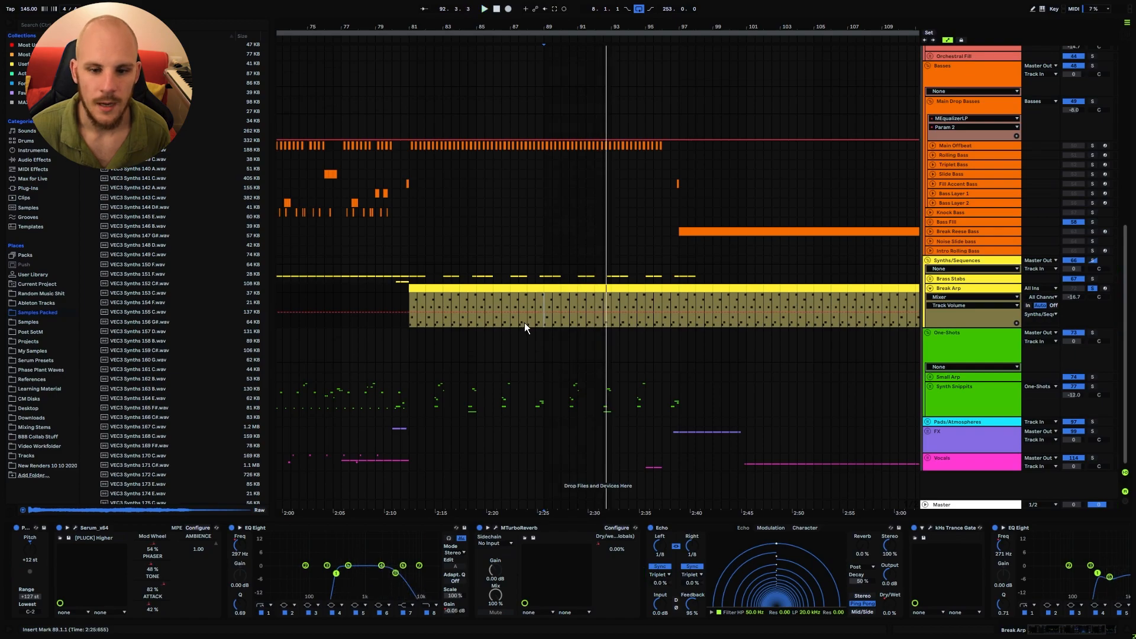
Step: Mark the break from 97.1.1 to 121.1.1 across the bass, synth and one-shot tracks, and select the Break Reese Bass clip
left_click_drag(528, 320, 705, 319)
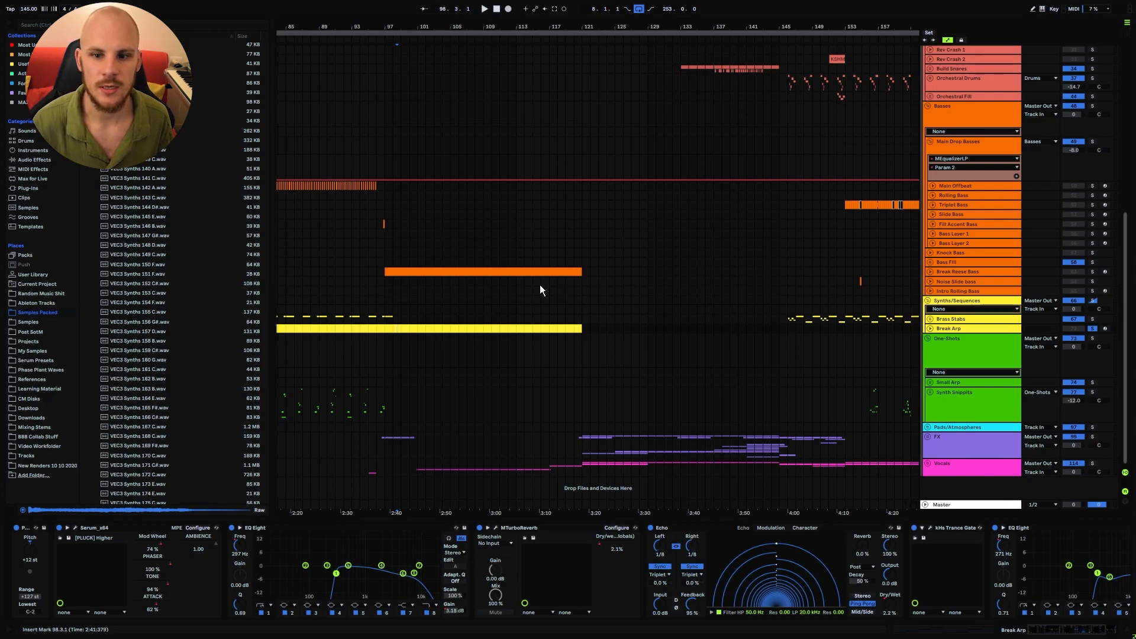
scroll(541, 261, "up", 10)
left_click_drag(386, 87, 845, 89)
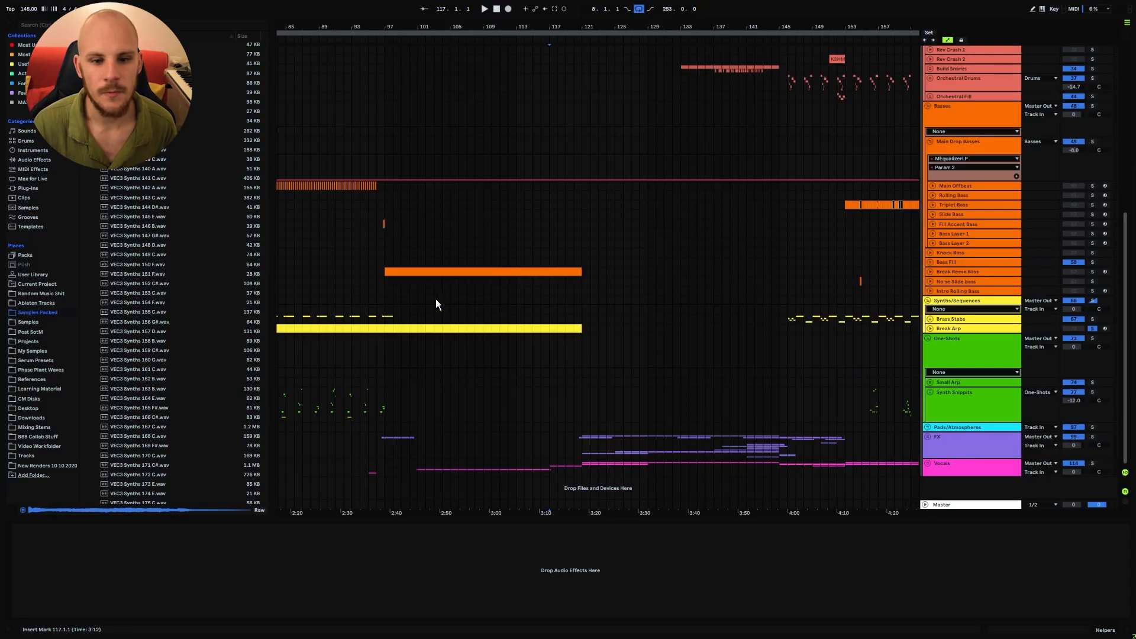
left_click_drag(393, 286, 584, 335)
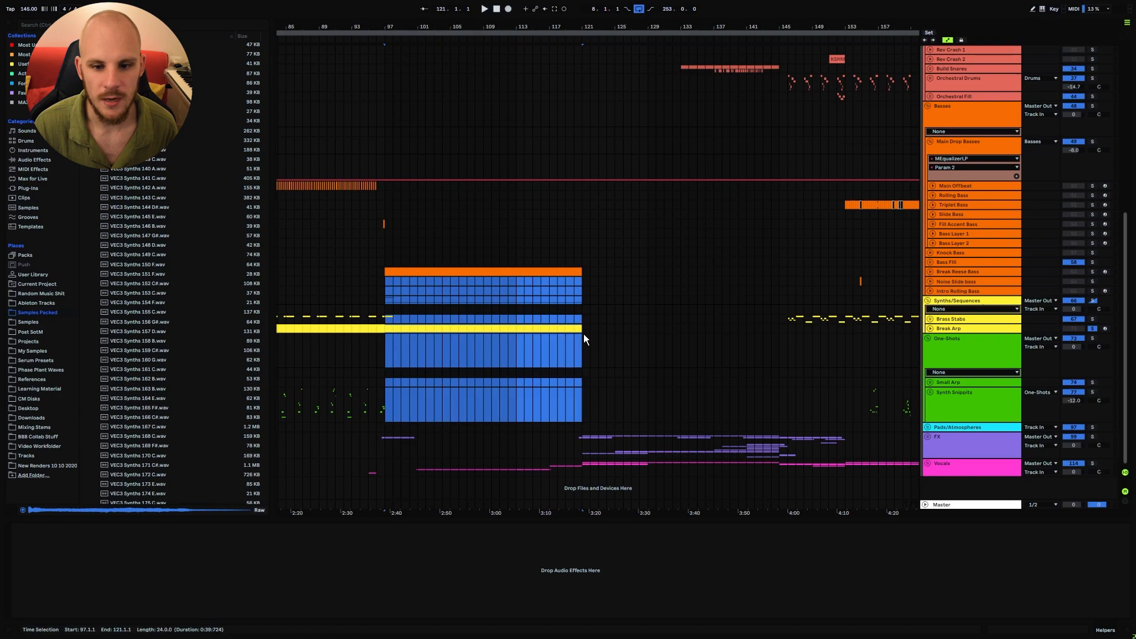
left_click(426, 271)
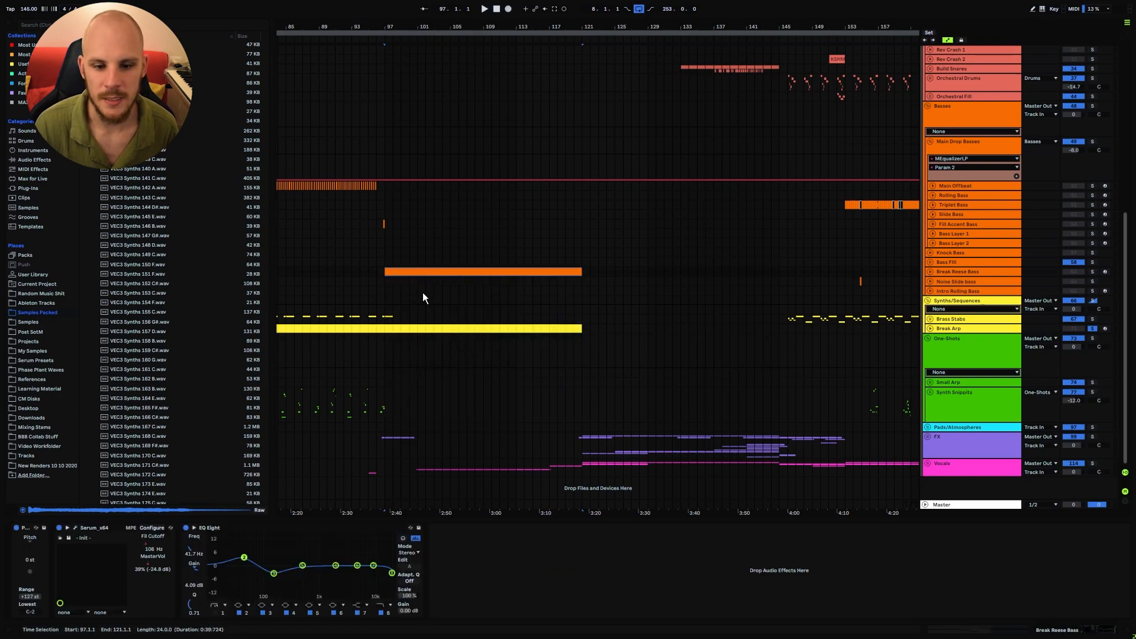
Step: Audition the soloed Spoken Vocal track from 100.1.1 and mark 118.1.1 to 130.1.1 on the FX group
left_click(928, 463)
scroll(676, 417, "down", 3)
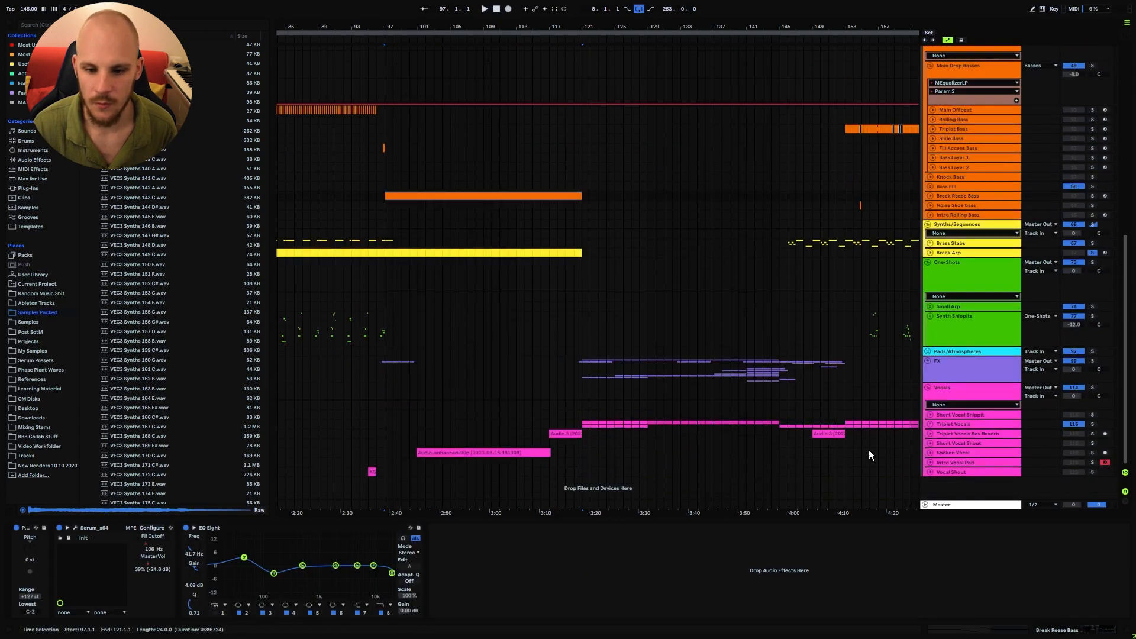
left_click(421, 453)
key("space")
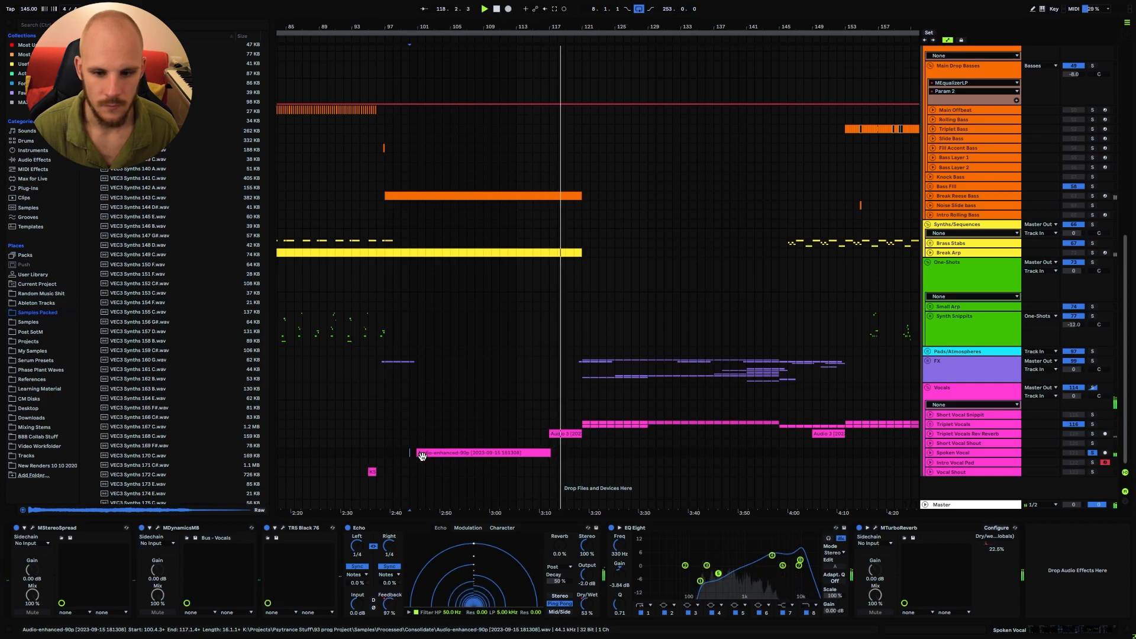
key("space")
left_click(954, 391)
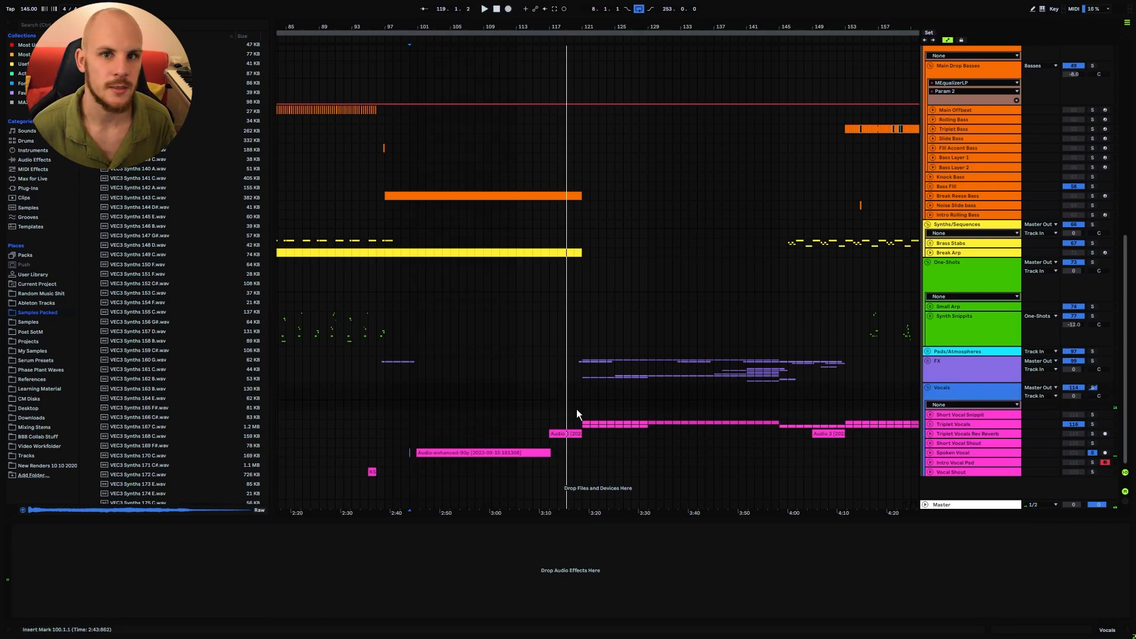
left_click_drag(556, 371, 655, 377)
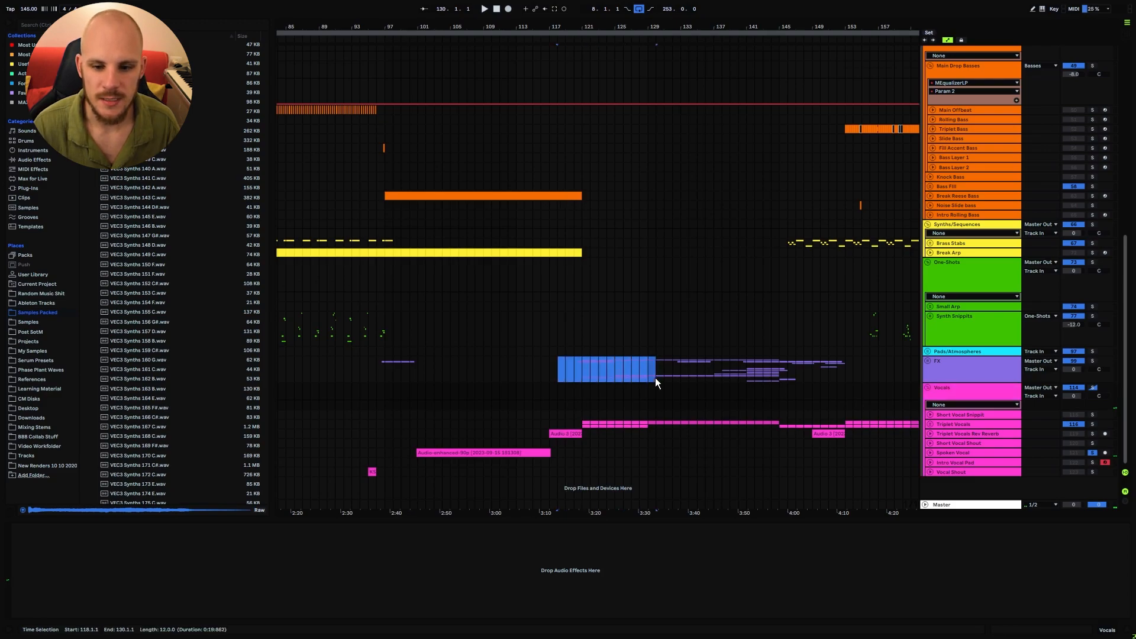
Step: Audition the soloed Triplet Vocals group from 121.1.1 and inspect the device chains of its Main and Harmony tracks
left_click(584, 423)
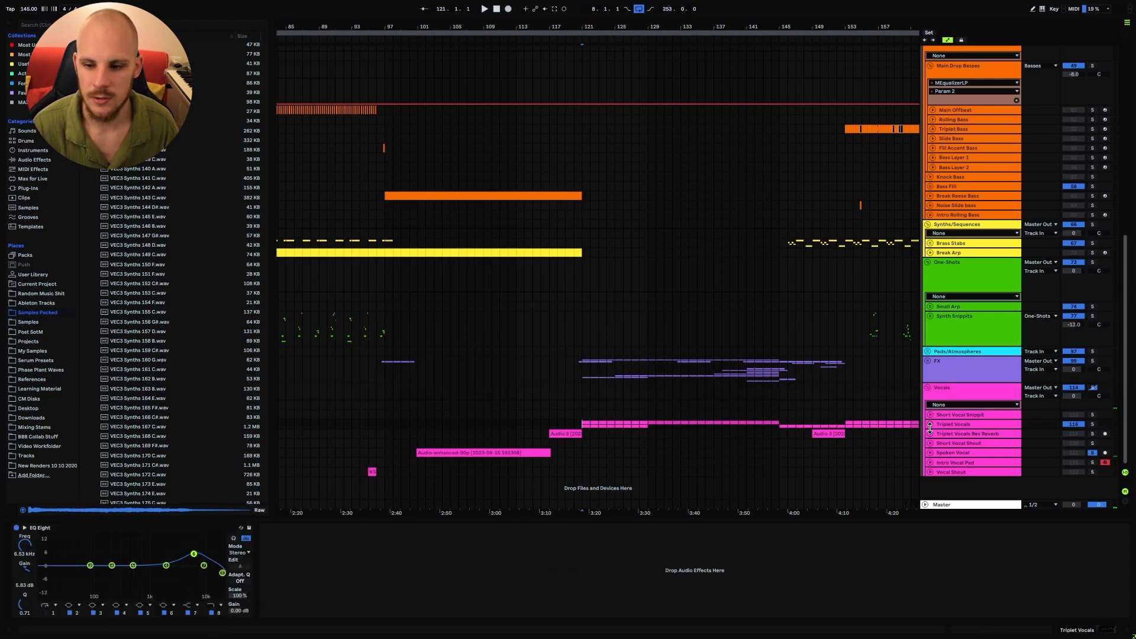
left_click(930, 424)
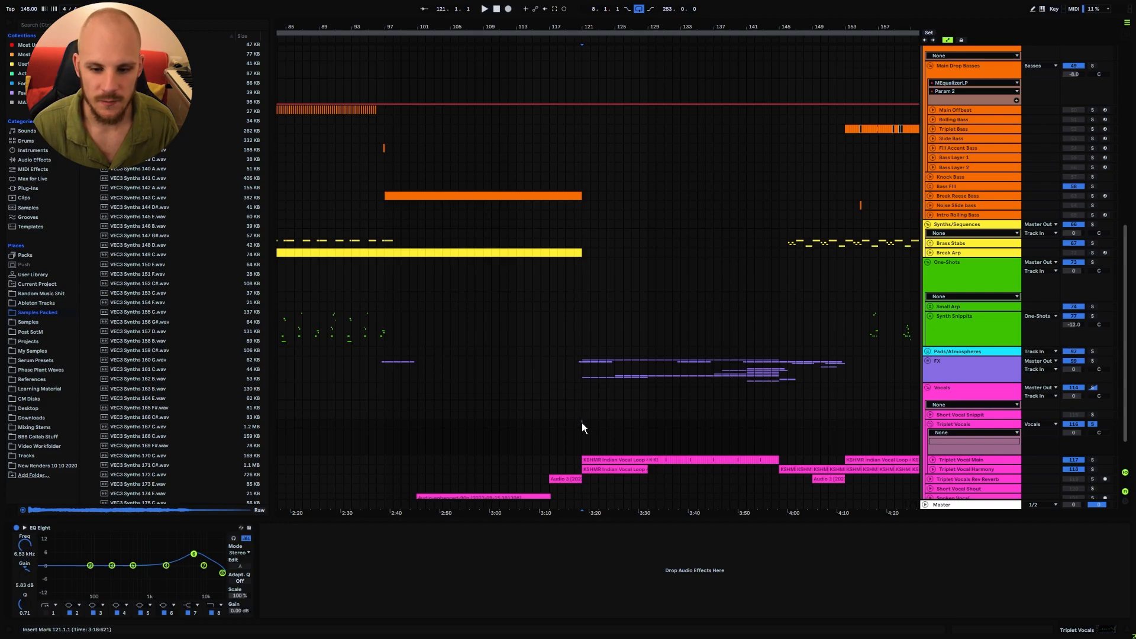
key("space")
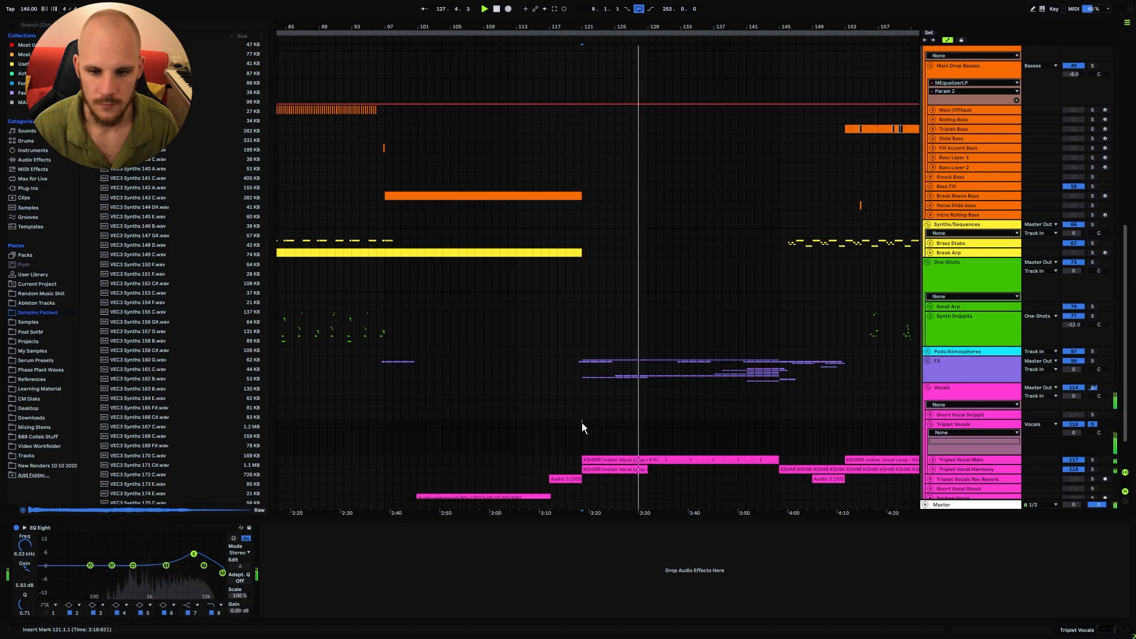
left_click(973, 460)
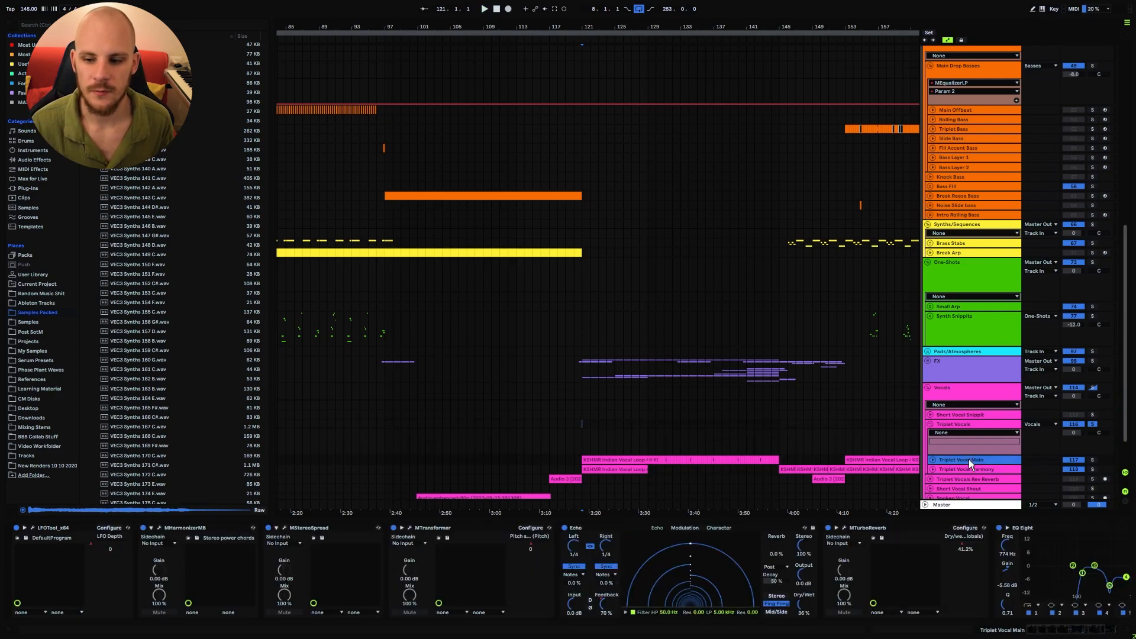
left_click(967, 469)
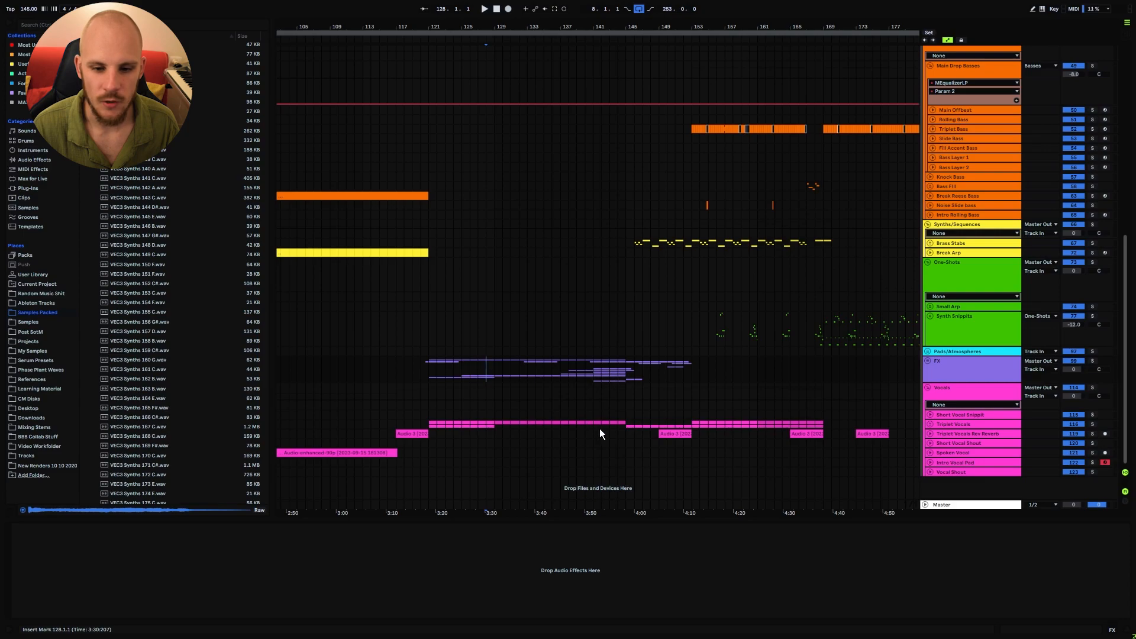
Step: Mark the second half of the Triplet Vocals build-up and the Build Snares from 133.1.1 to 145.1.1
left_click_drag(500, 425, 633, 424)
scroll(585, 426, "up", 3)
scroll(586, 425, "up", 6)
left_click_drag(535, 229, 626, 236)
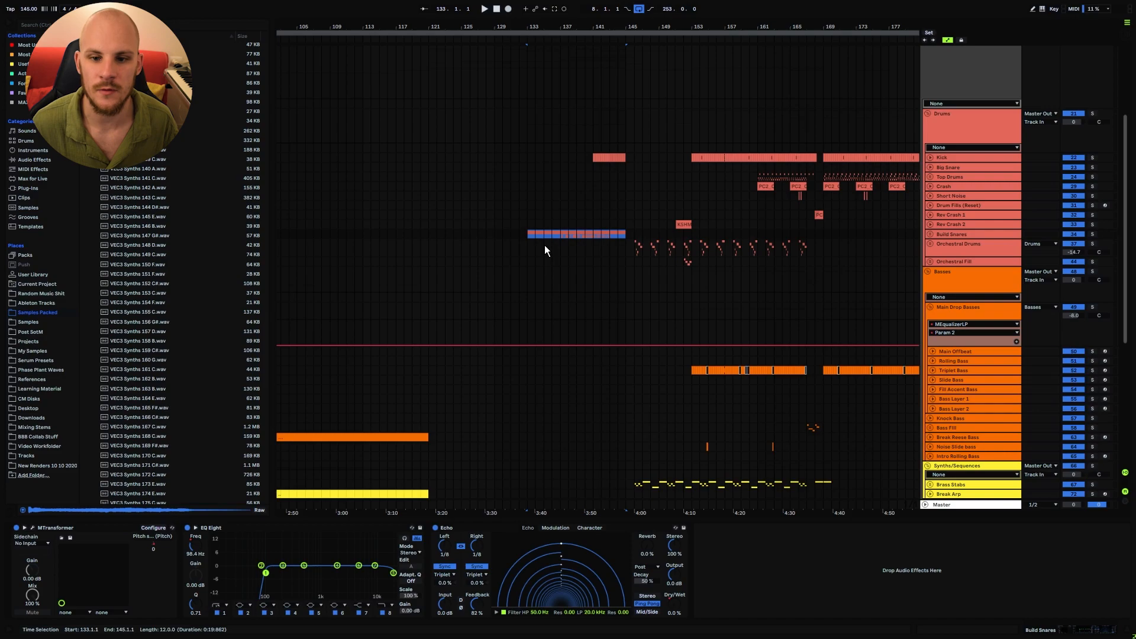
left_click(629, 232)
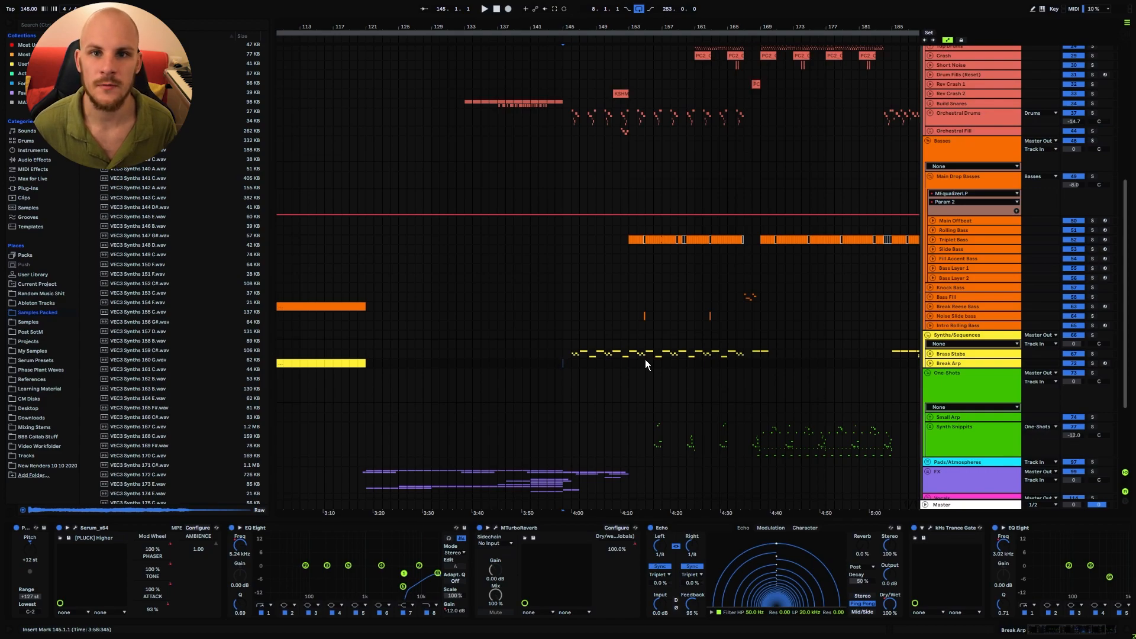
Step: Audition the full arrangement from 145.1.1, following the Brass Stabs and orchestral drums up to the triplet bass entry
left_click(562, 353)
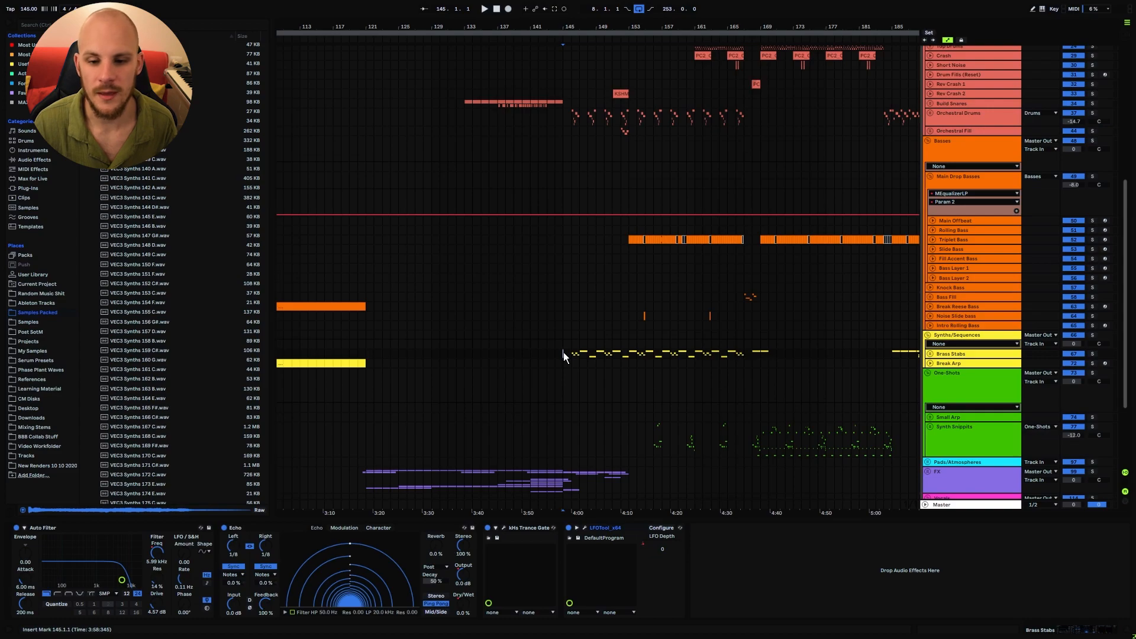
scroll(566, 414, "down", 3)
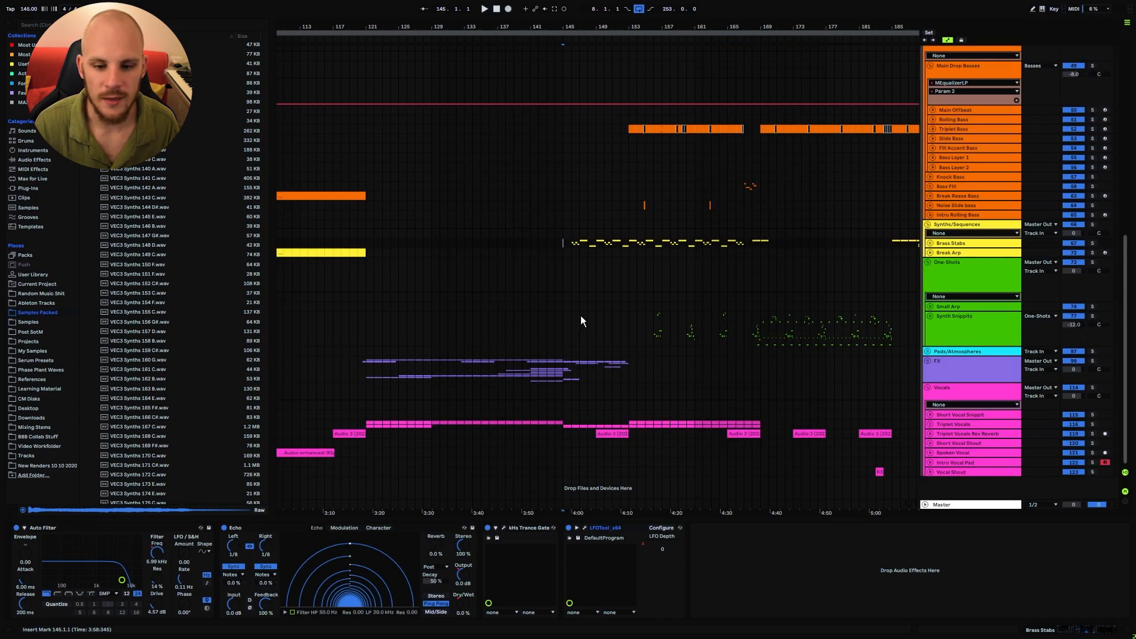
scroll(565, 266, "up", 2)
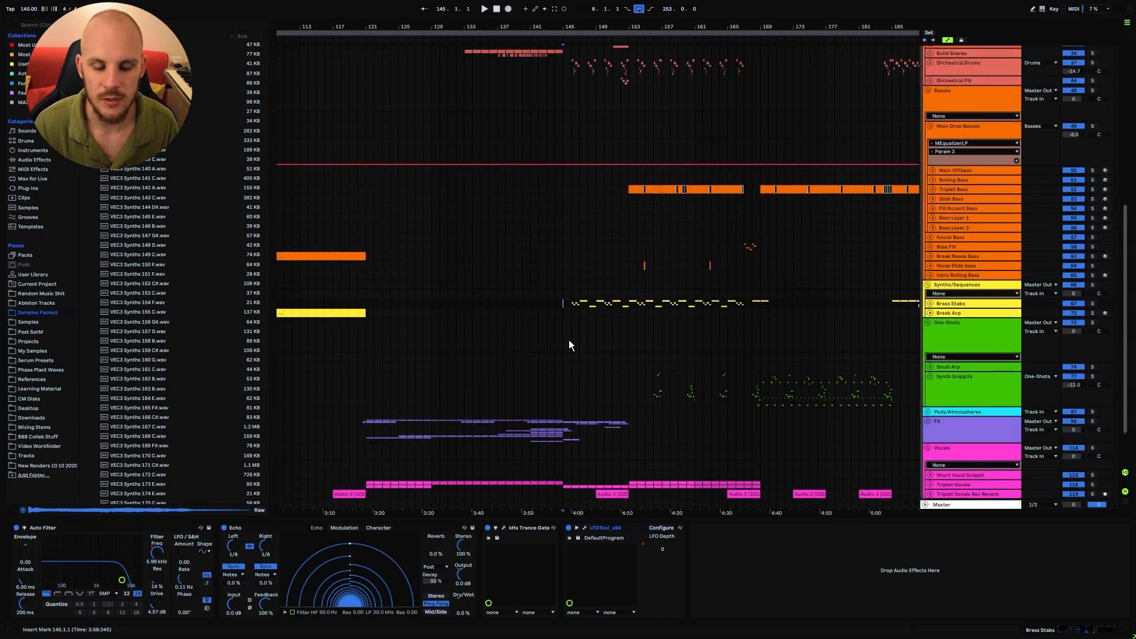
key("space")
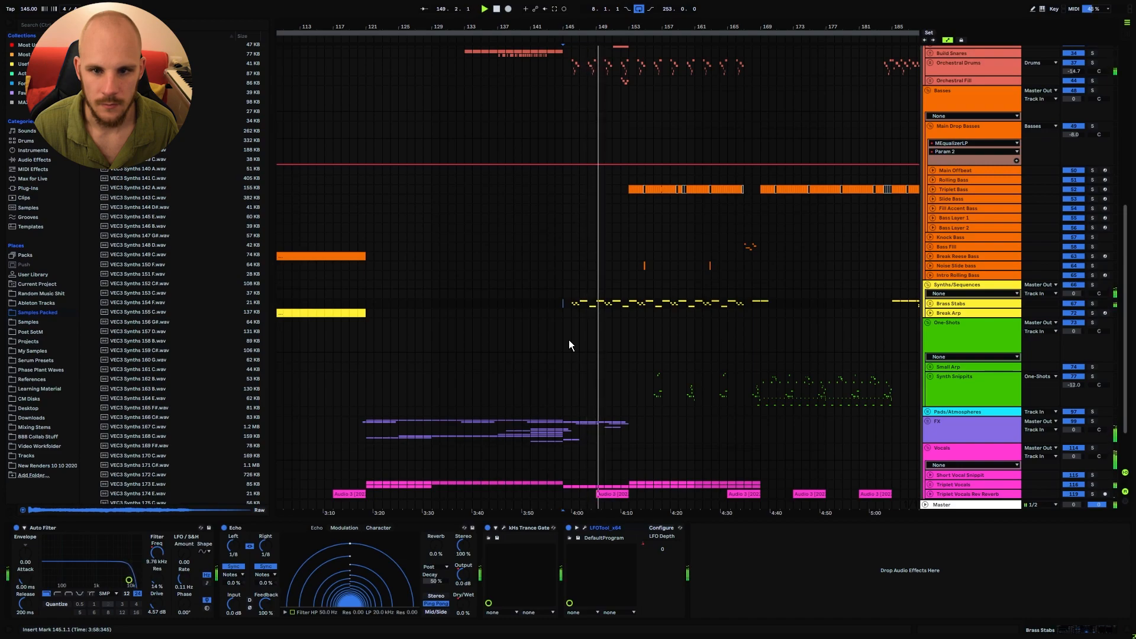
scroll(625, 341, "up", 3)
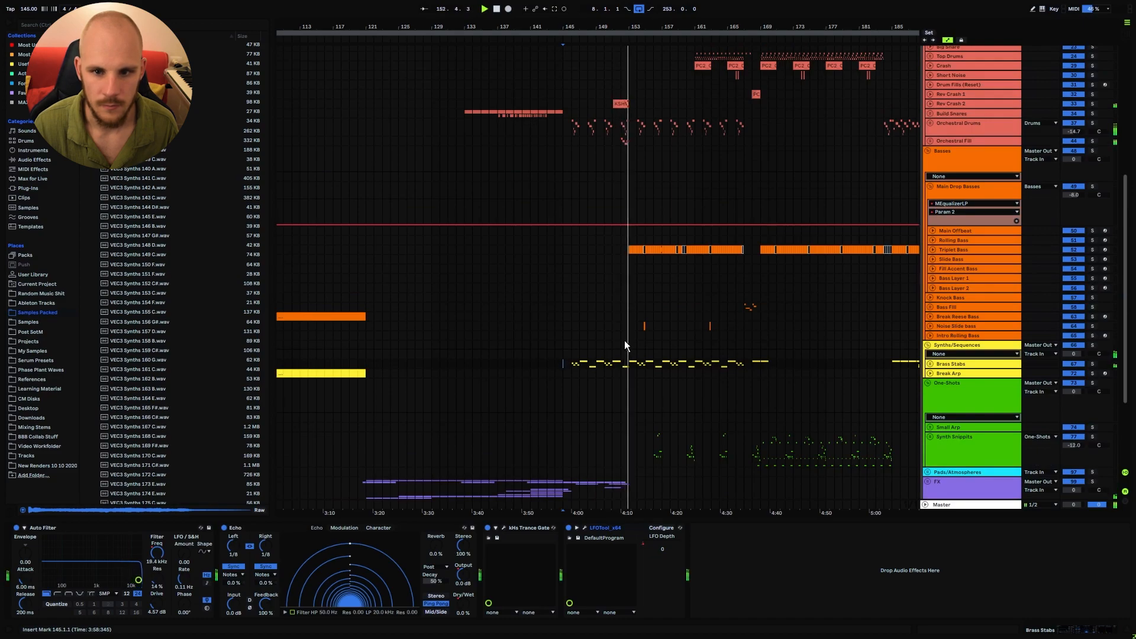
Step: Solo and audition the Orchestral Drums group from 145.1.1 and the Orchestral Fill track from 152.1.1
left_click(584, 142)
key("space")
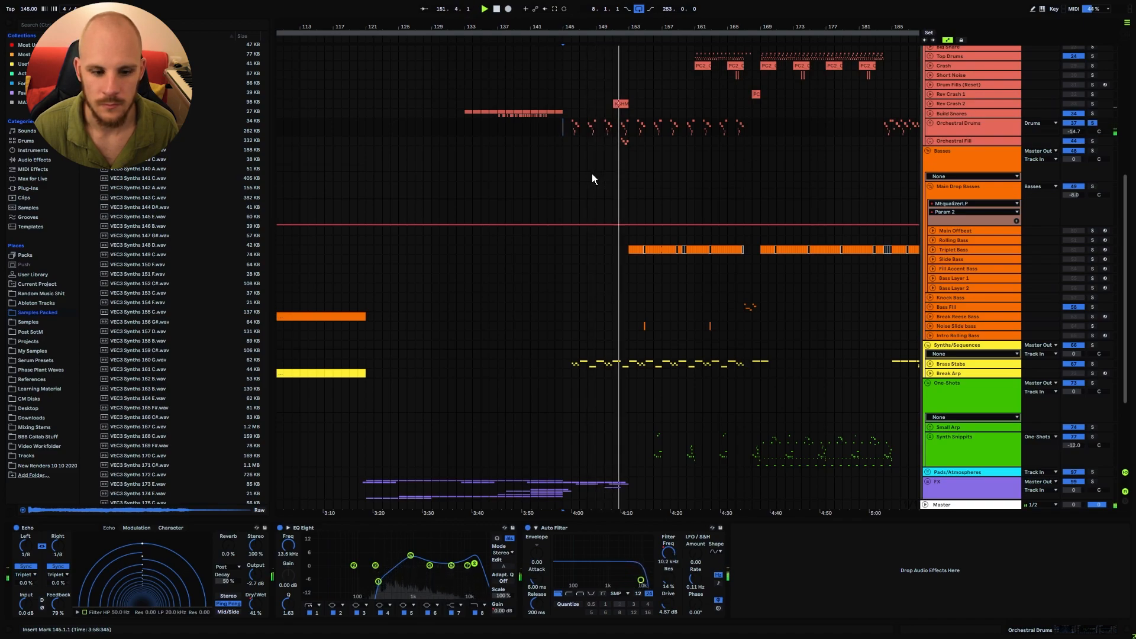
left_click(623, 140)
key("space")
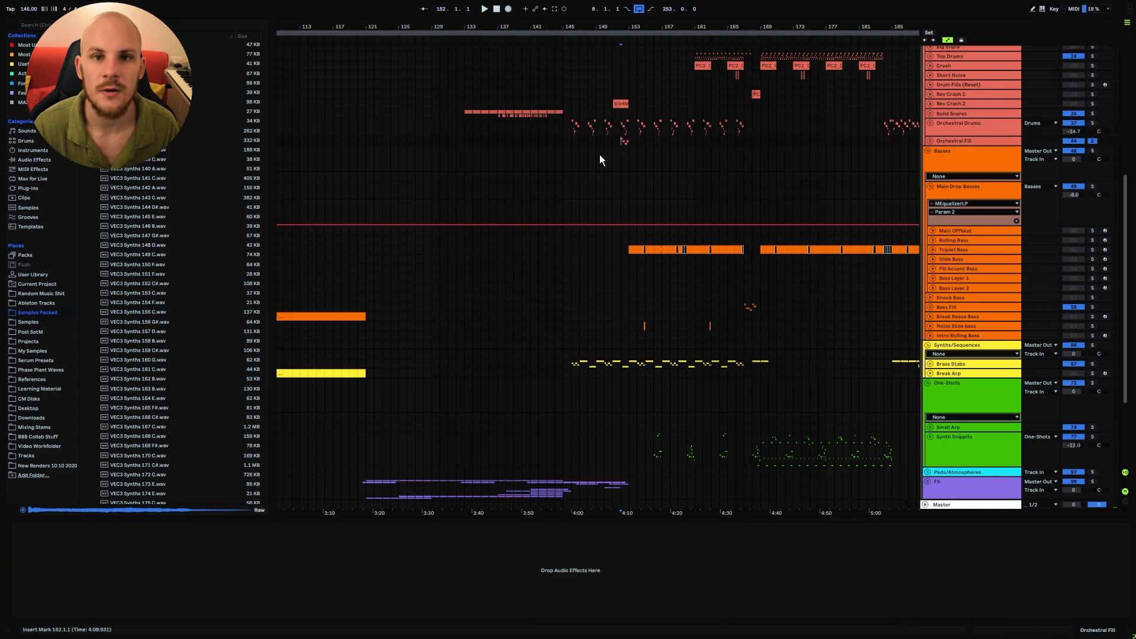
key("space")
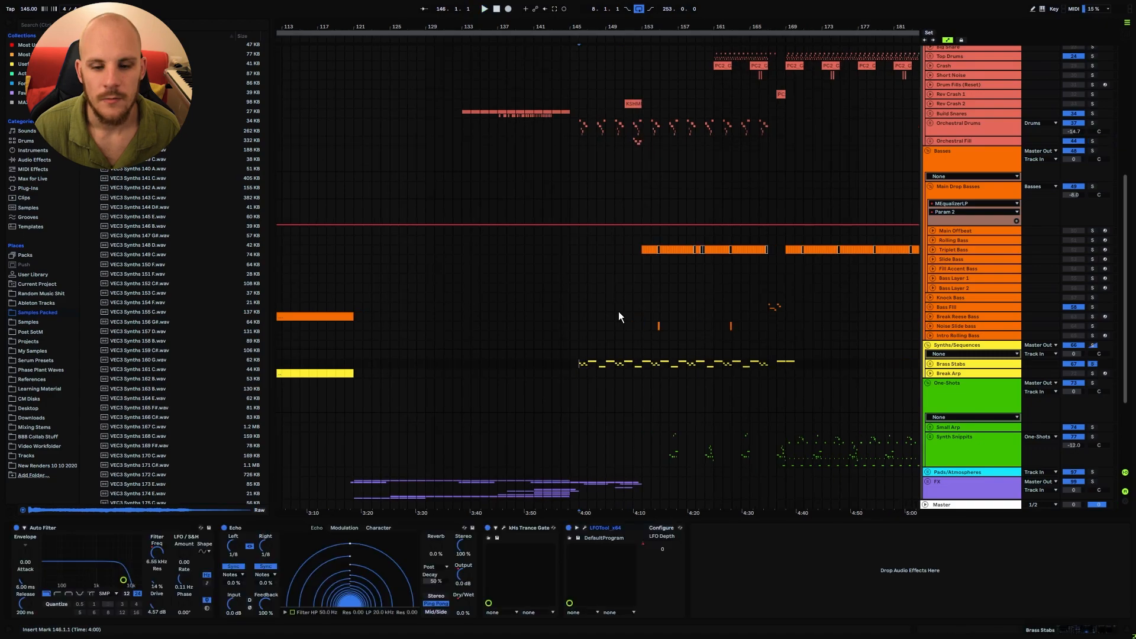
Step: Audition the soloed Brass Stabs group from 146.1.1
left_click_drag(605, 24, 578, 123)
key("space")
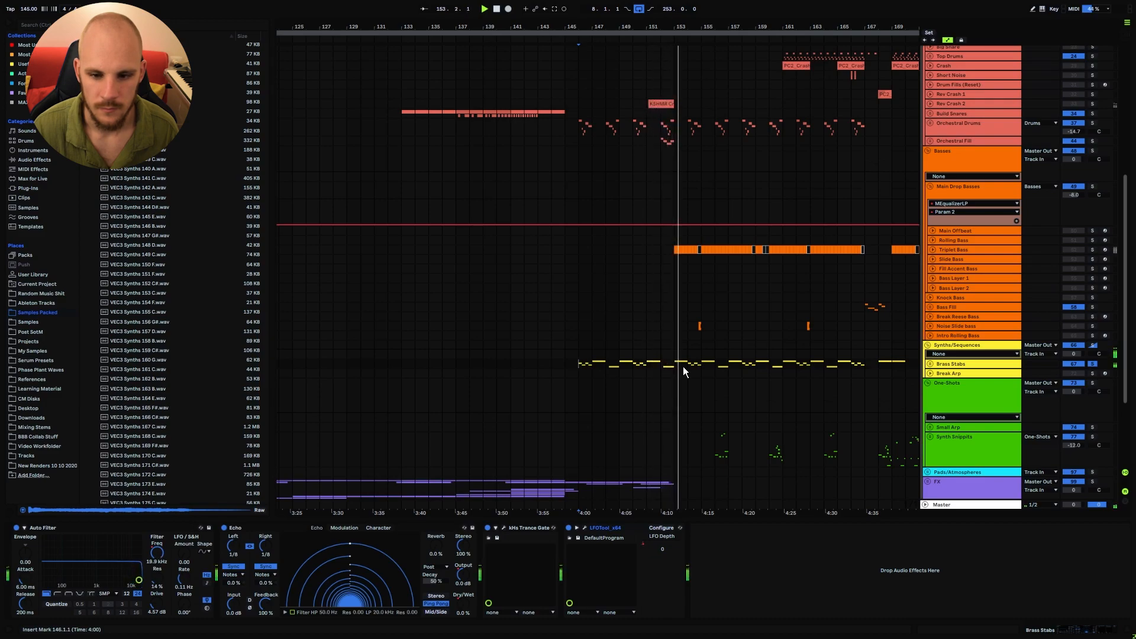
Step: Solo the FX group and audition it from 145.1.1
scroll(683, 367, "down", 3)
left_click(566, 364)
key("space")
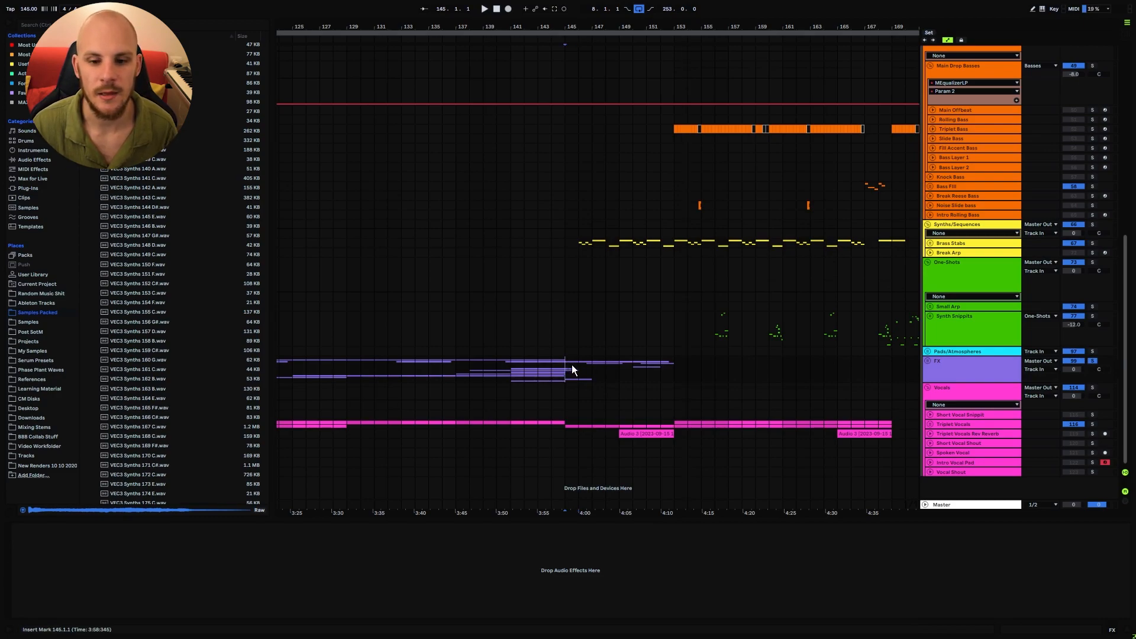
key("space")
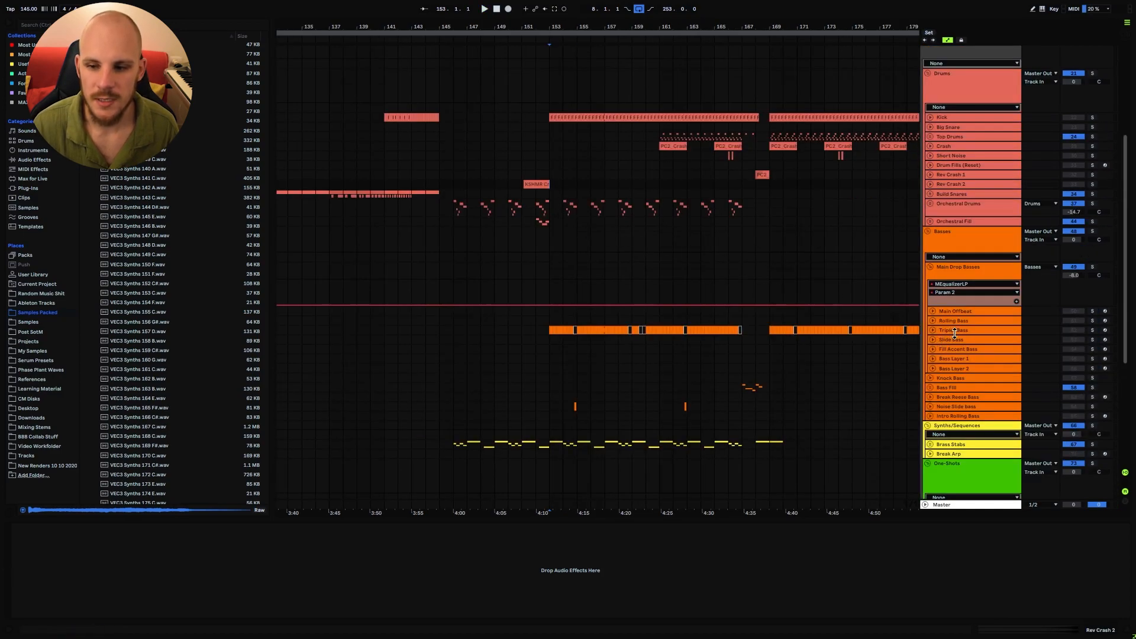
Step: Solo and audition the Triplet Bass from 153.1.1, inspecting its Serum Sub-Shifter patch and EQ Eight
left_click(1059, 330)
left_click(1092, 329)
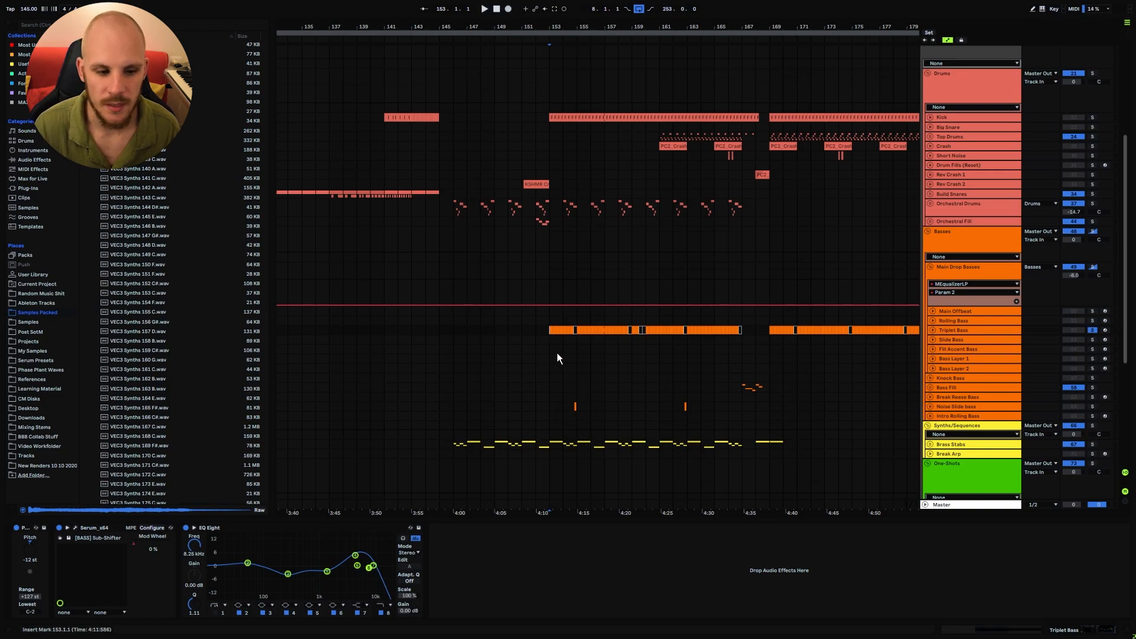
key("space")
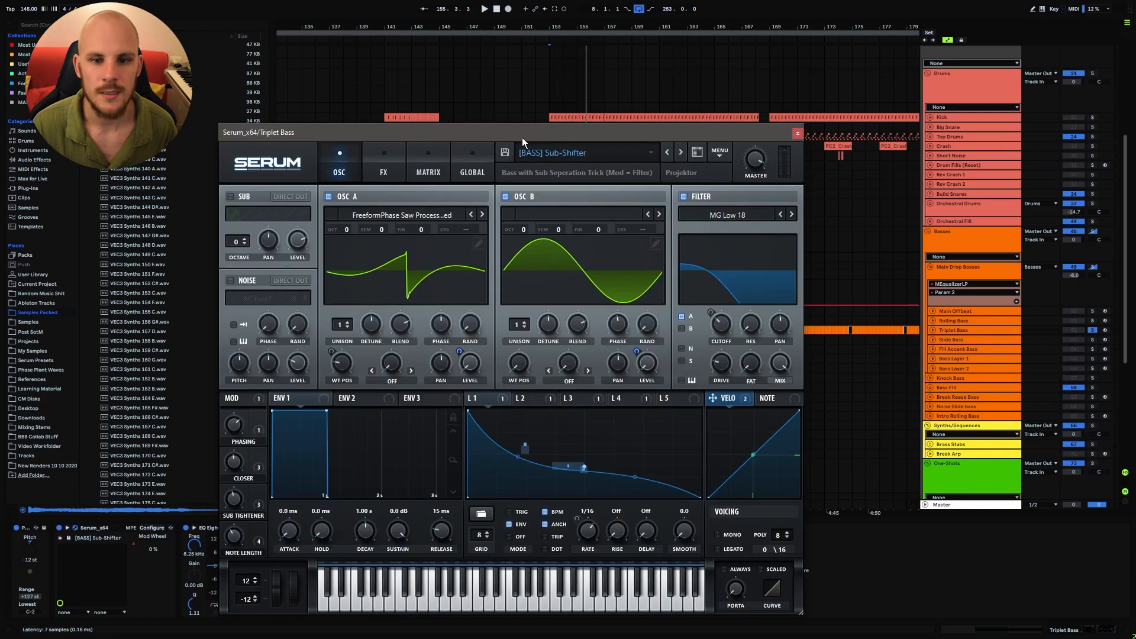
left_click_drag(522, 137, 618, 59)
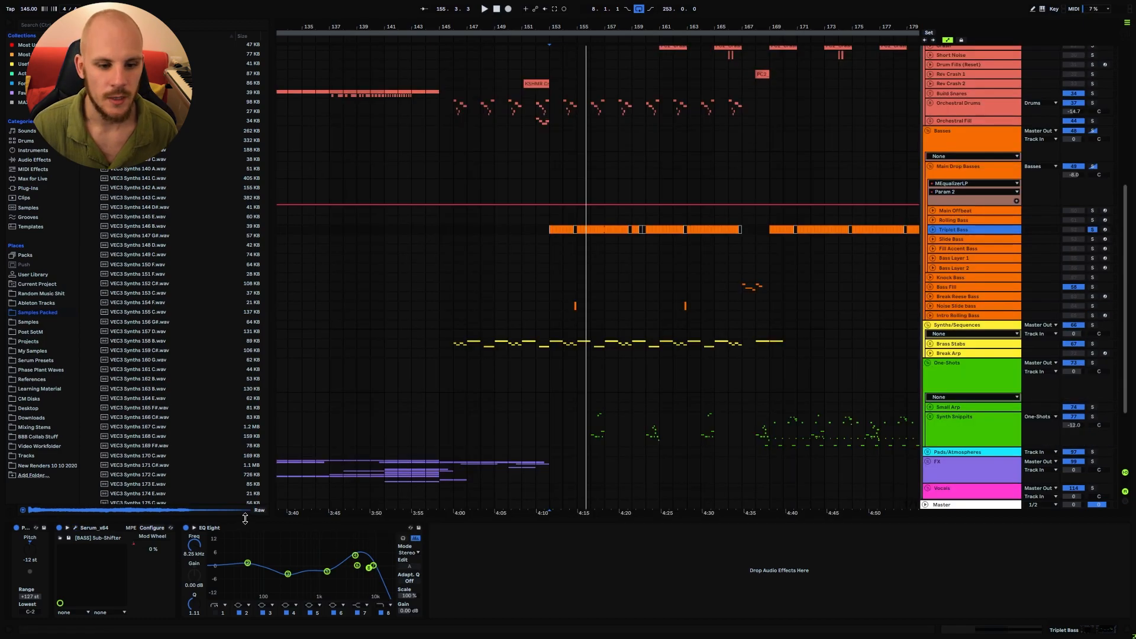
left_click(235, 527)
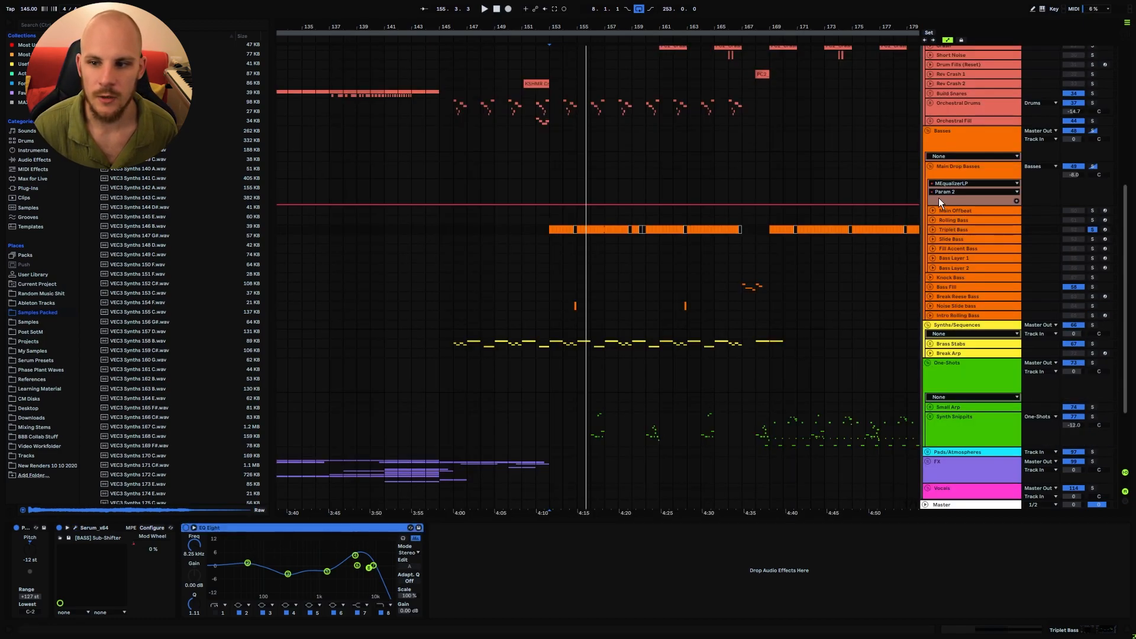
Step: Inspect the Main Drop Basses group's effect chain: MStereoSpread, LFOTool, EQ Eight, Pedal and MEqualizerLP
left_click(946, 177)
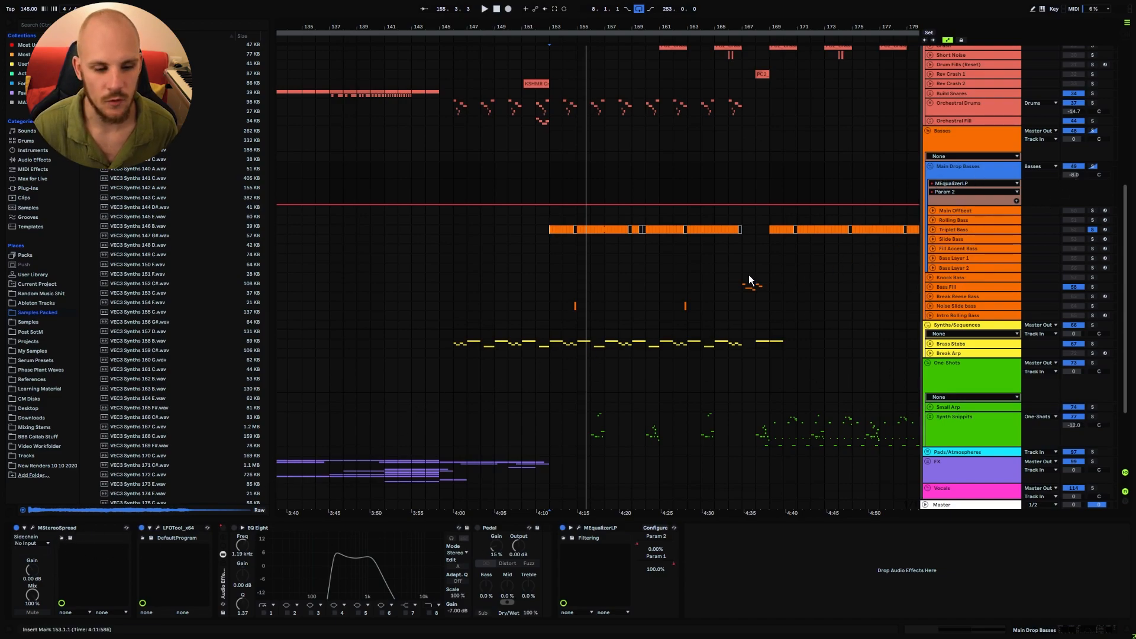
left_click(26, 528)
left_click_drag(376, 76, 644, 104)
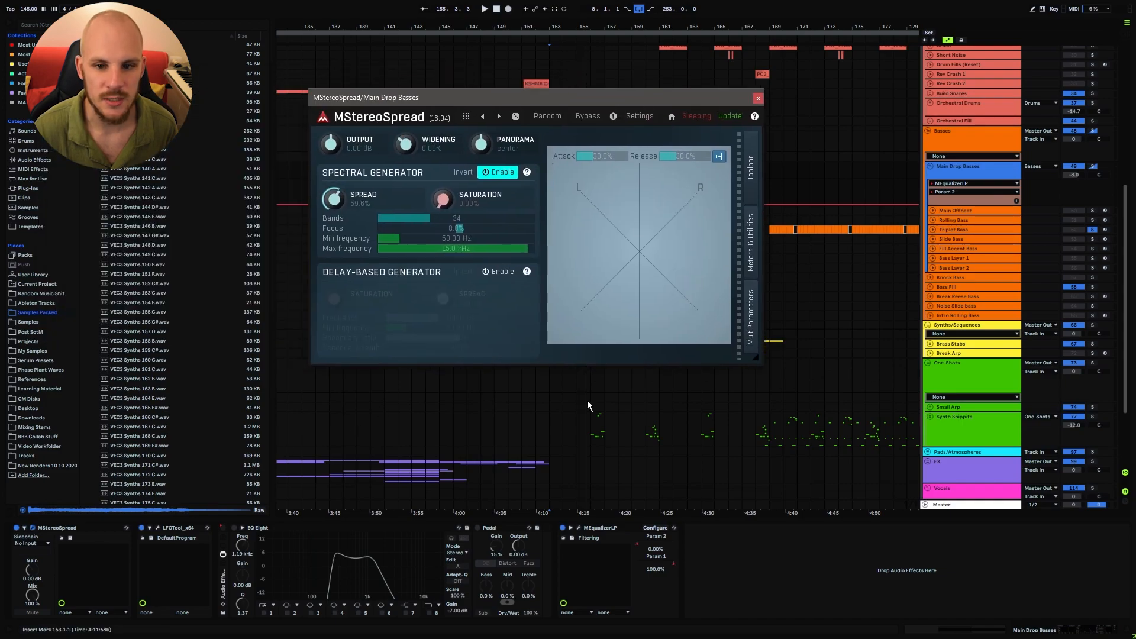
left_click(157, 527)
left_click_drag(307, 105, 624, 113)
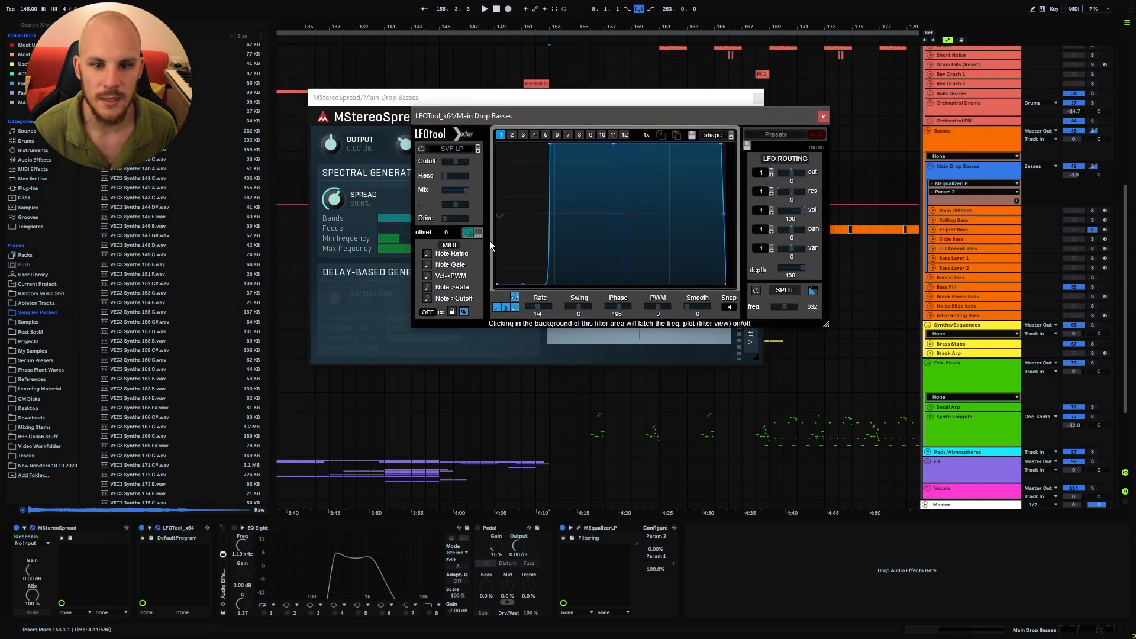
left_click(216, 588)
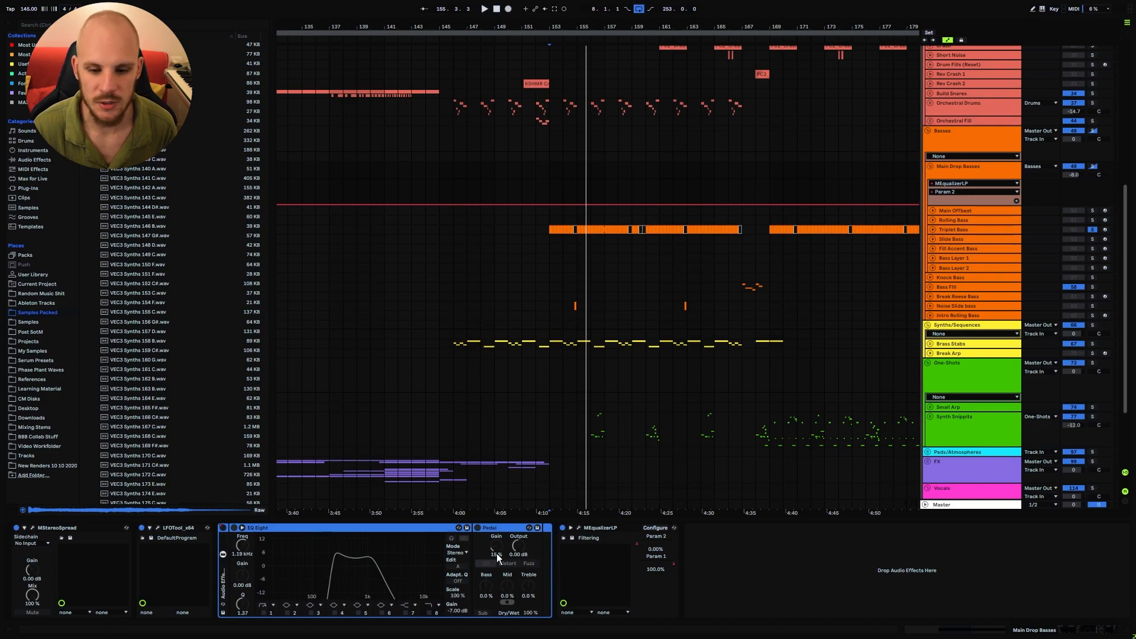
left_click(578, 527)
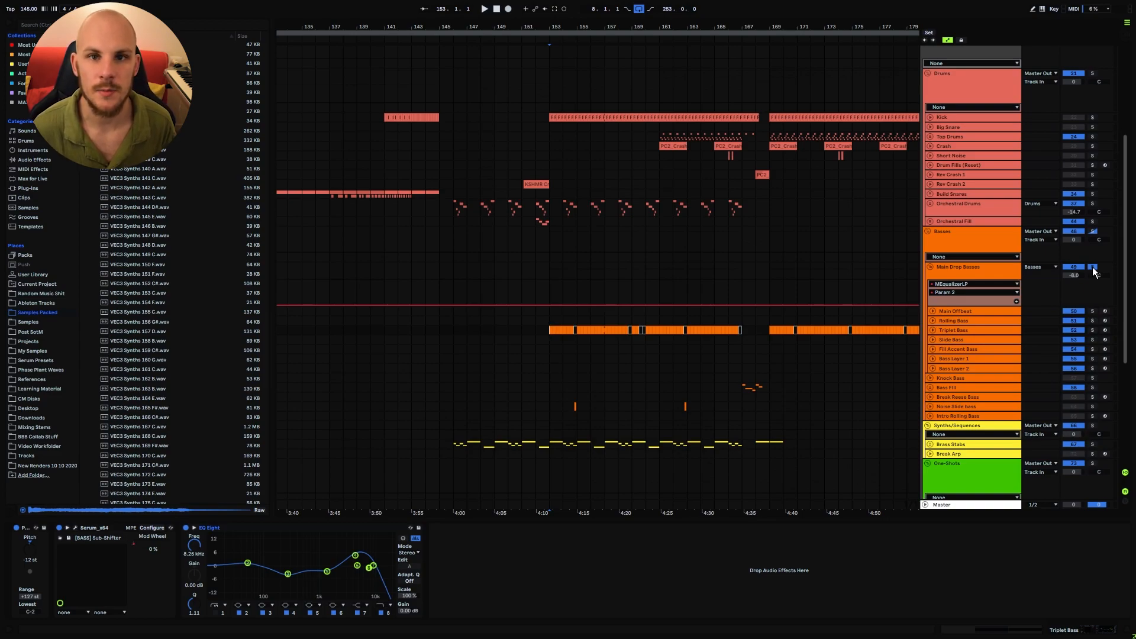
Step: Solo the Kick alongside the Main Drop Basses group and audition them from 153.1.1
left_click(1093, 117)
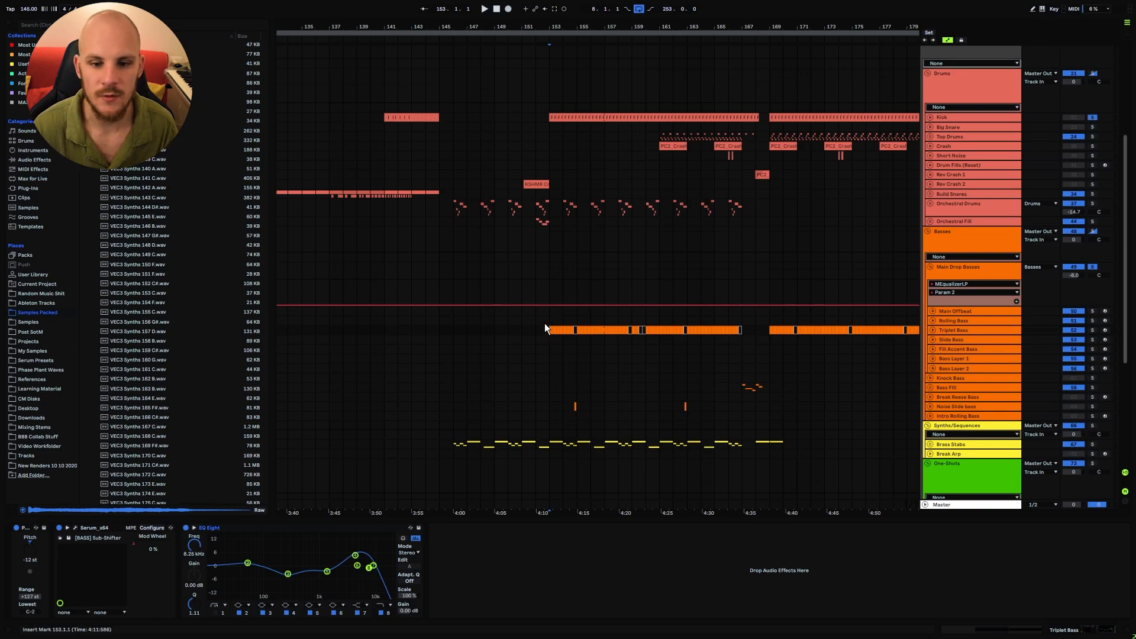
key("space")
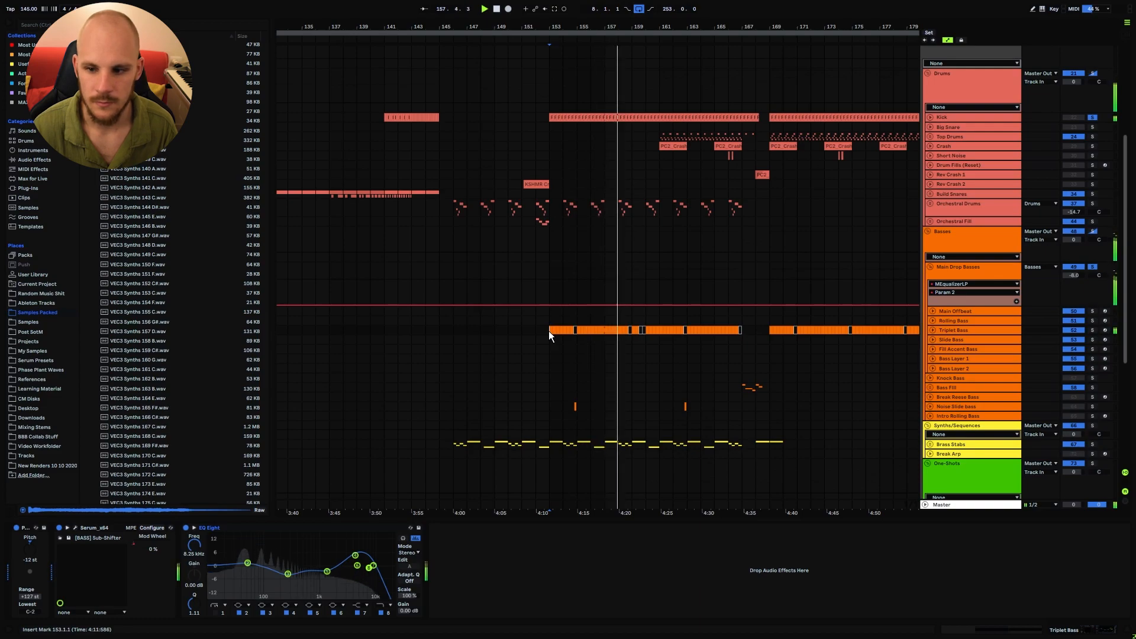
key("space")
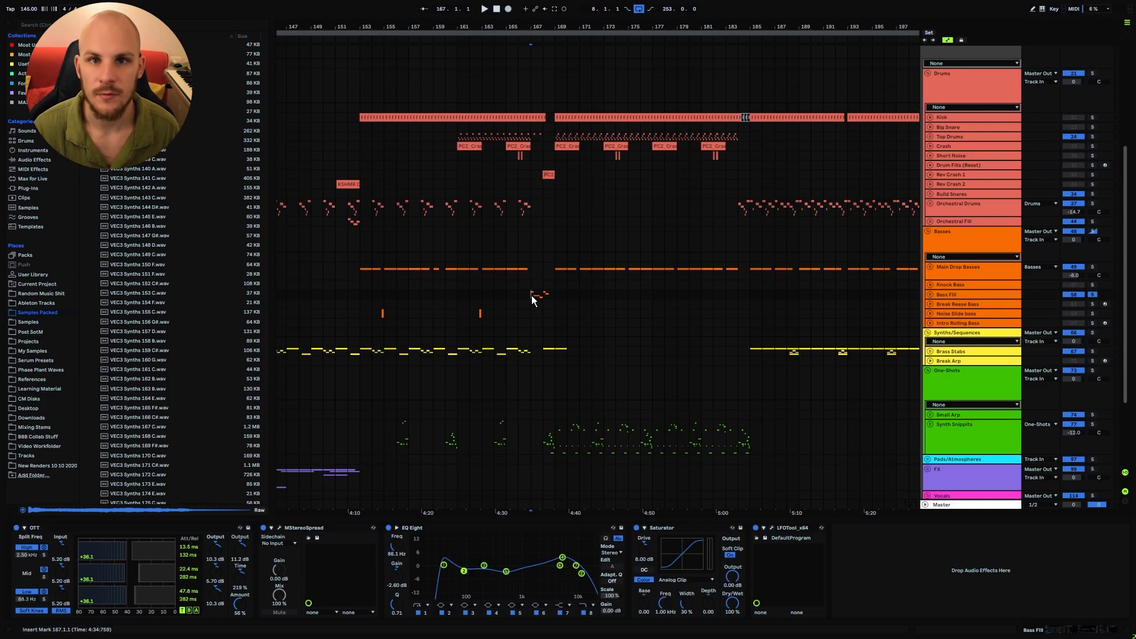
Step: Audition the soloed Bass Fill from 167.1.1 and select its part up to 169.1.1
key("space")
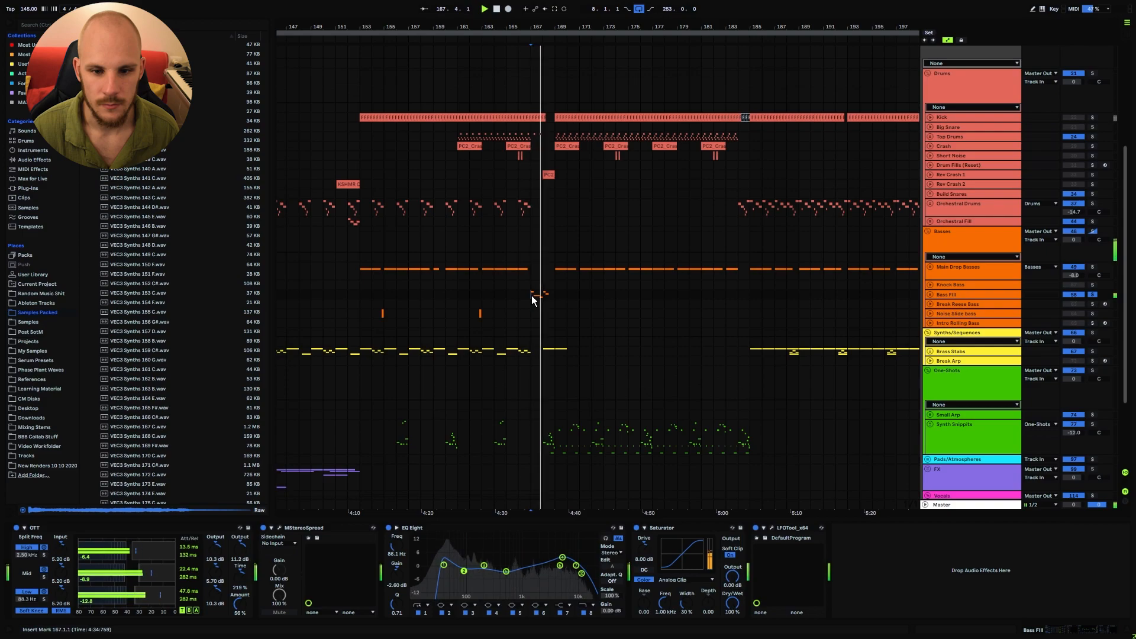
key("space")
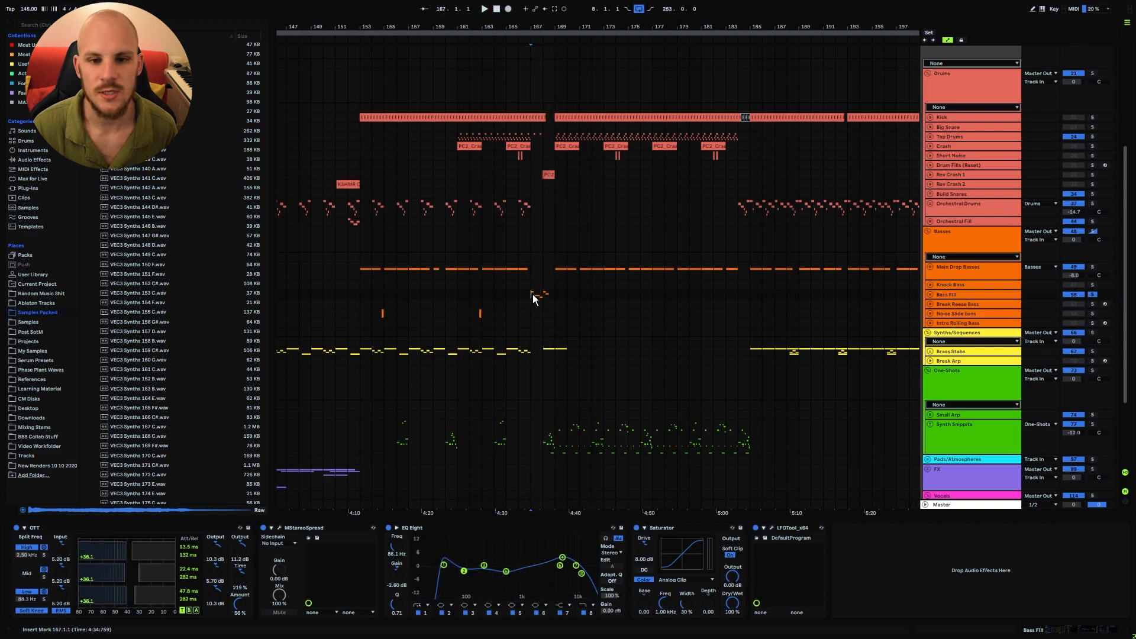
left_click_drag(531, 296, 559, 294)
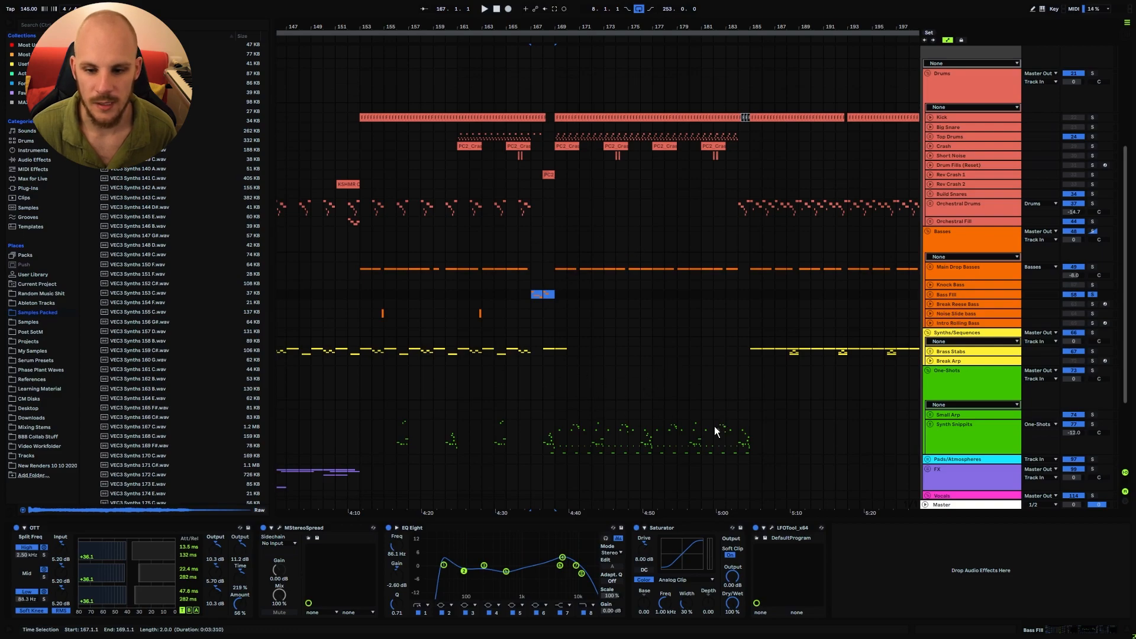
Step: Select and inspect the Synth Snippits group among the one-shots
scroll(609, 446, "down", 5)
left_click(947, 316)
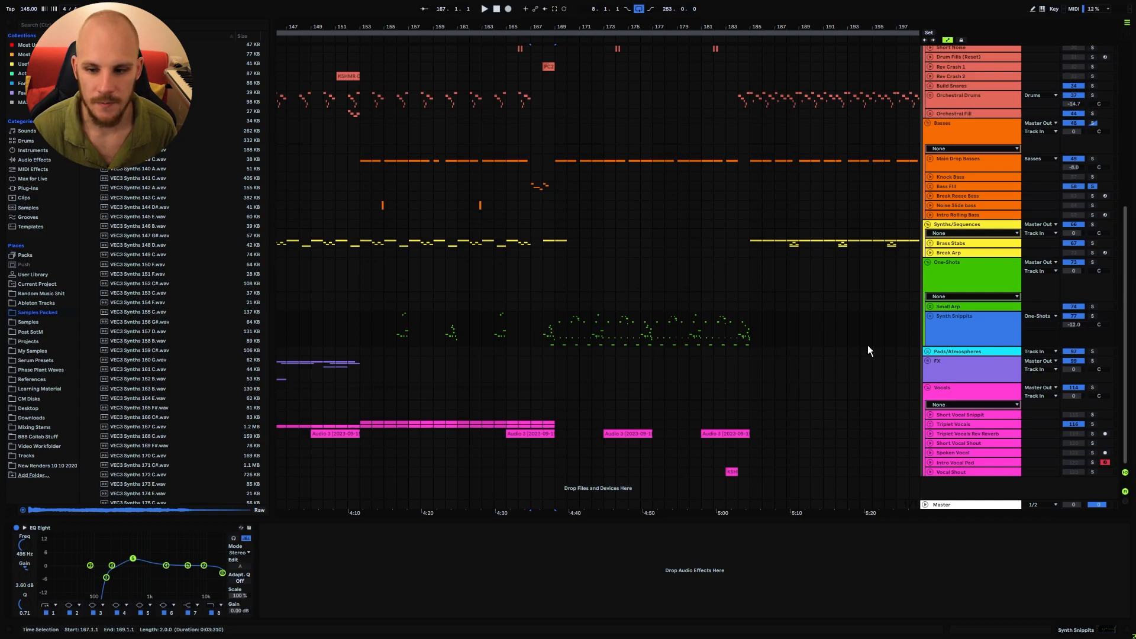
key("z")
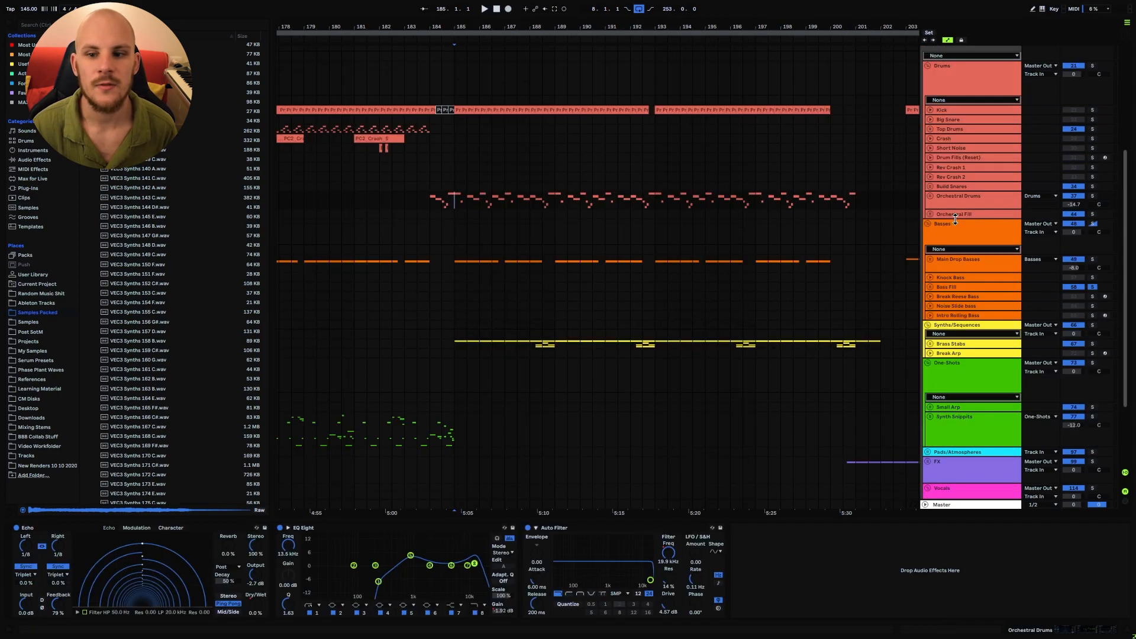
Step: Solo the Orchestral Drums group and audition it from 185.1.1
left_click(1092, 197)
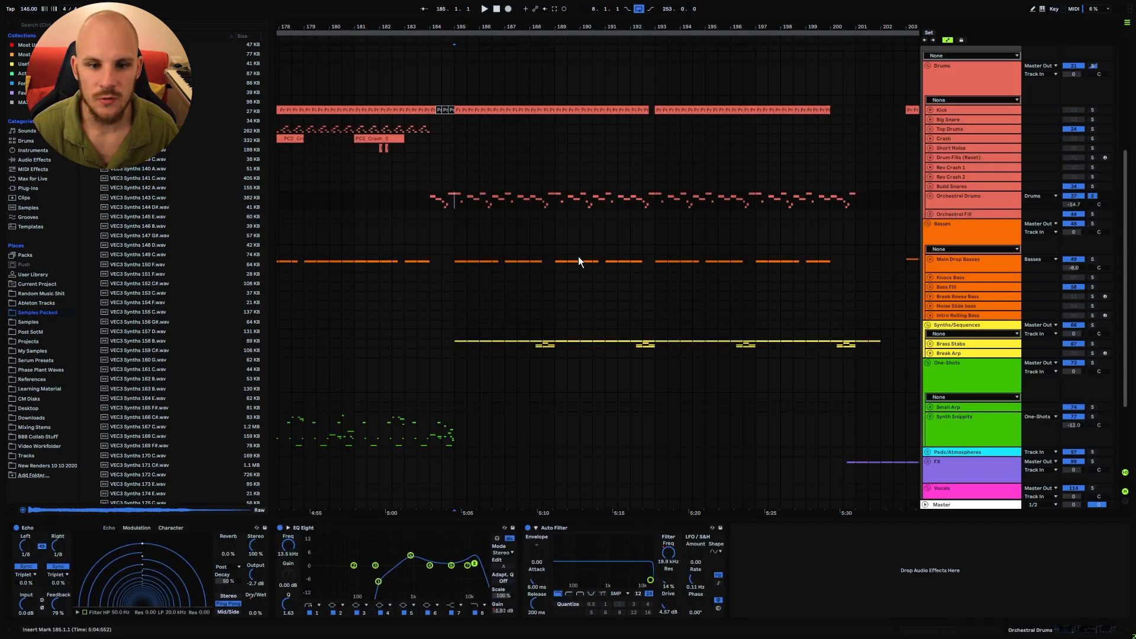
key("space")
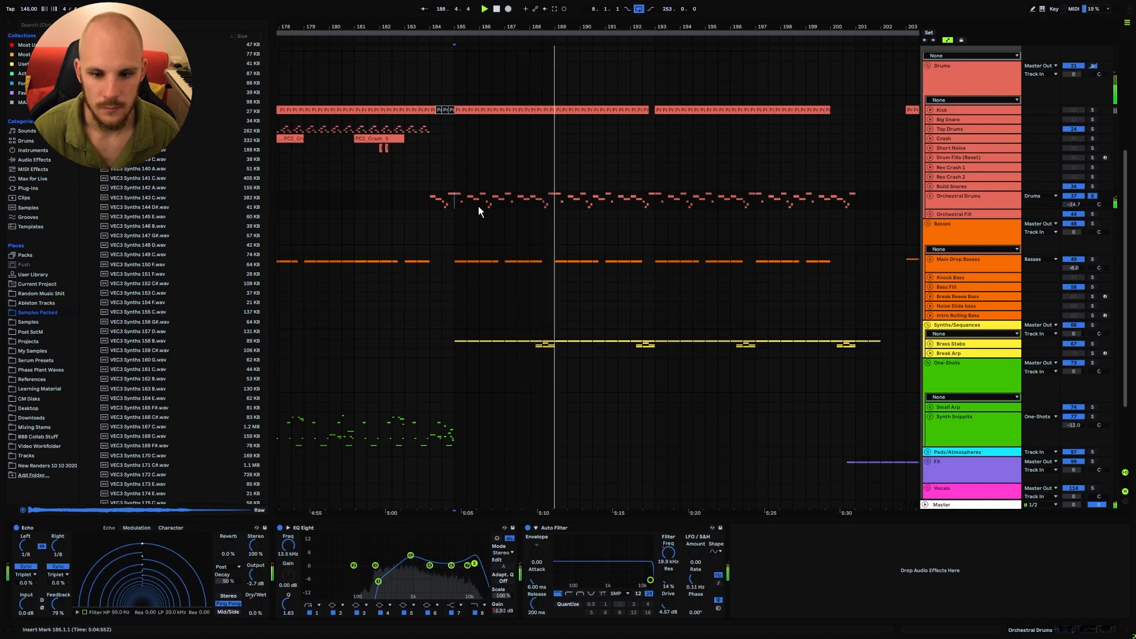
key("space")
Step: Audition the soloed Brass Stabs group from 185.1.1
left_click(460, 342)
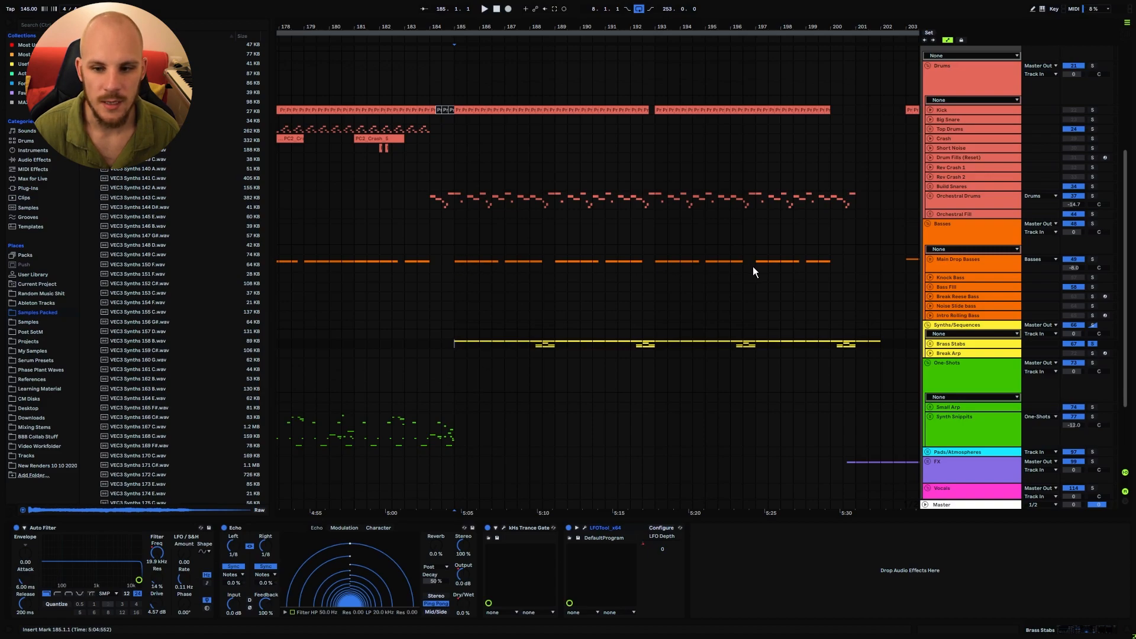
left_click(930, 259)
left_click(930, 259)
key("space")
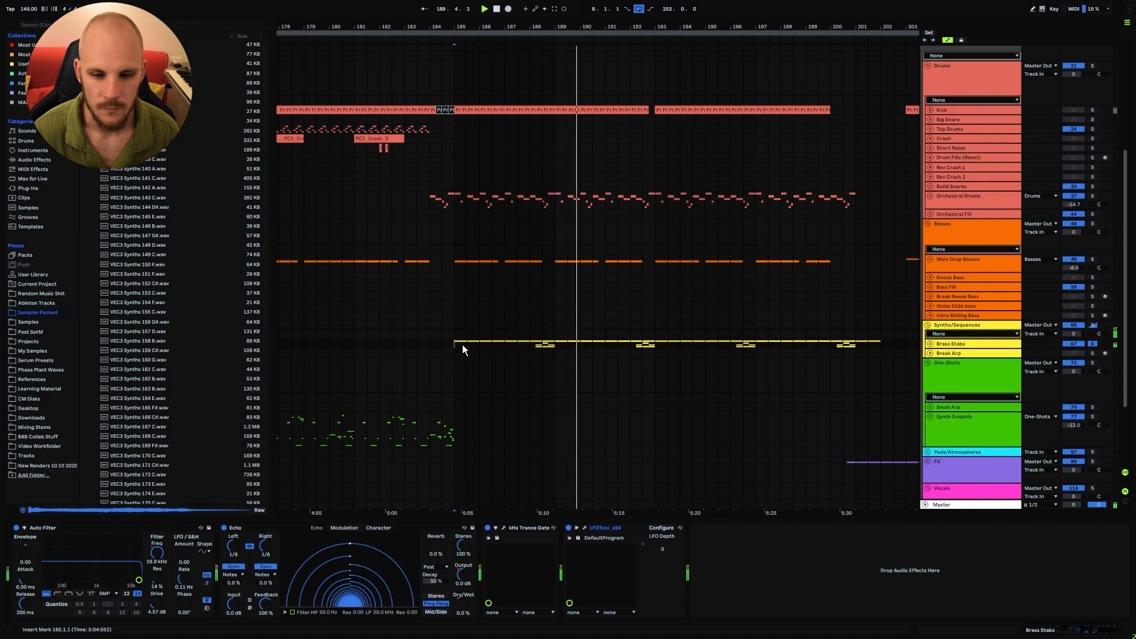
key("space")
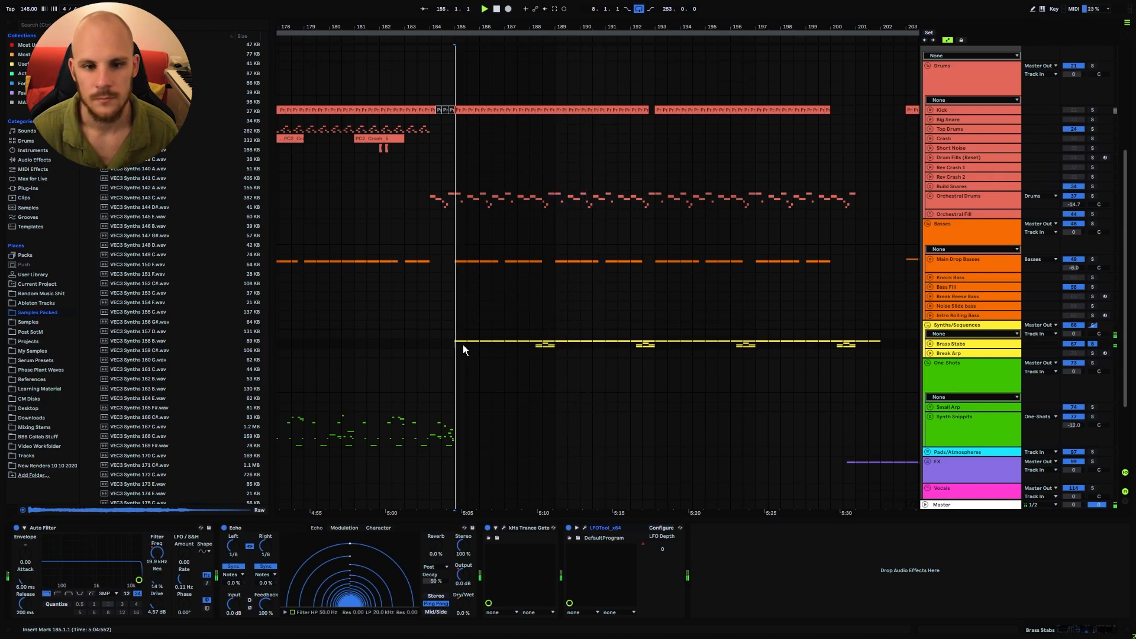
key("space")
Step: Audition the arrangement from about bar 197 towards the second drop
left_click_drag(863, 27, 473, 37)
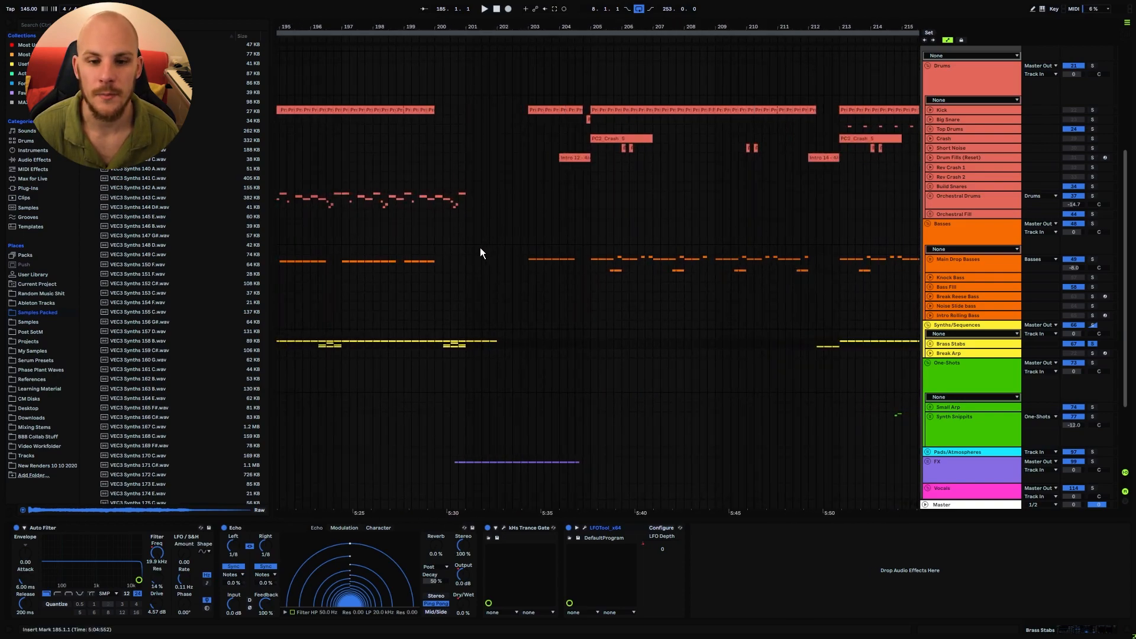
left_click(342, 324)
key("space")
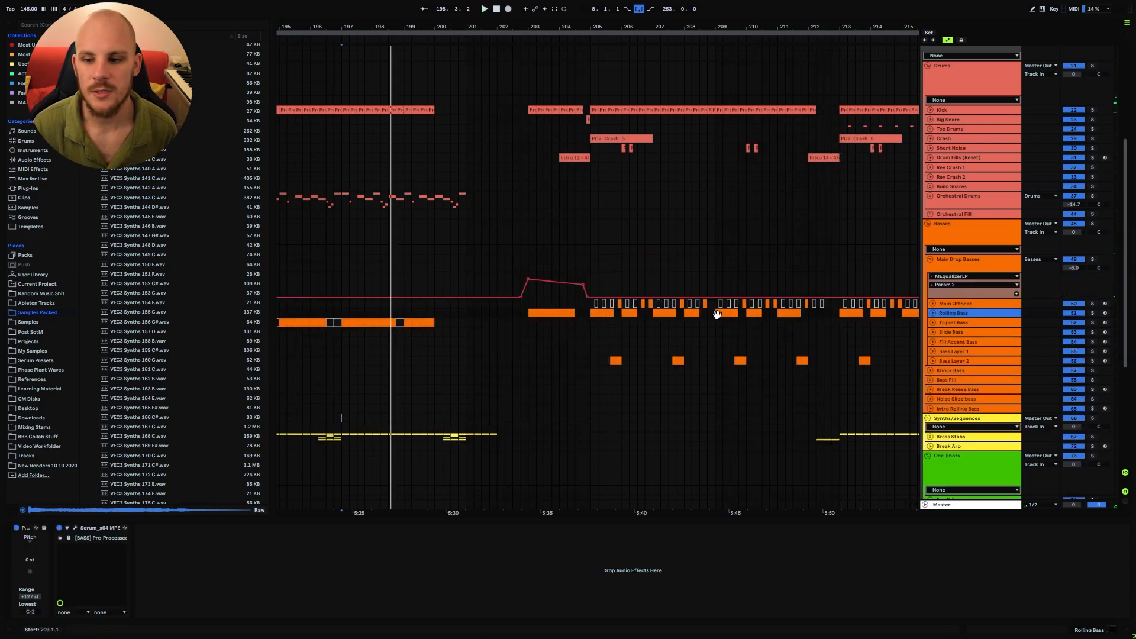
Step: Inspect the Rolling Bass's Serum Pre-Processed patch and the Main Drop Basses group's effect chain
left_click(75, 527)
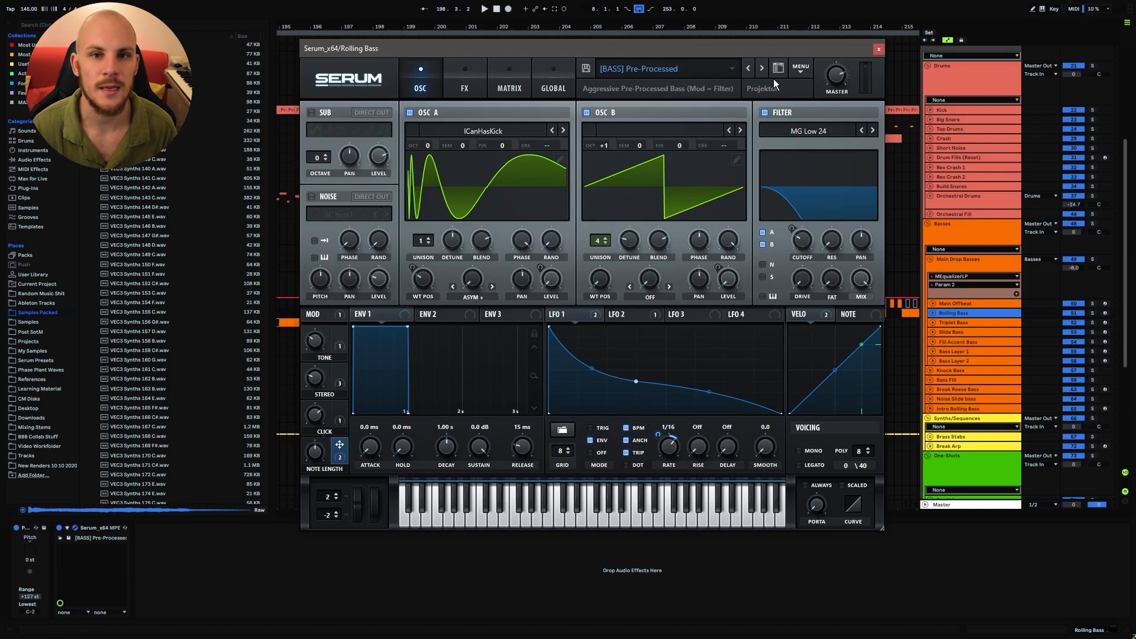
left_click(878, 47)
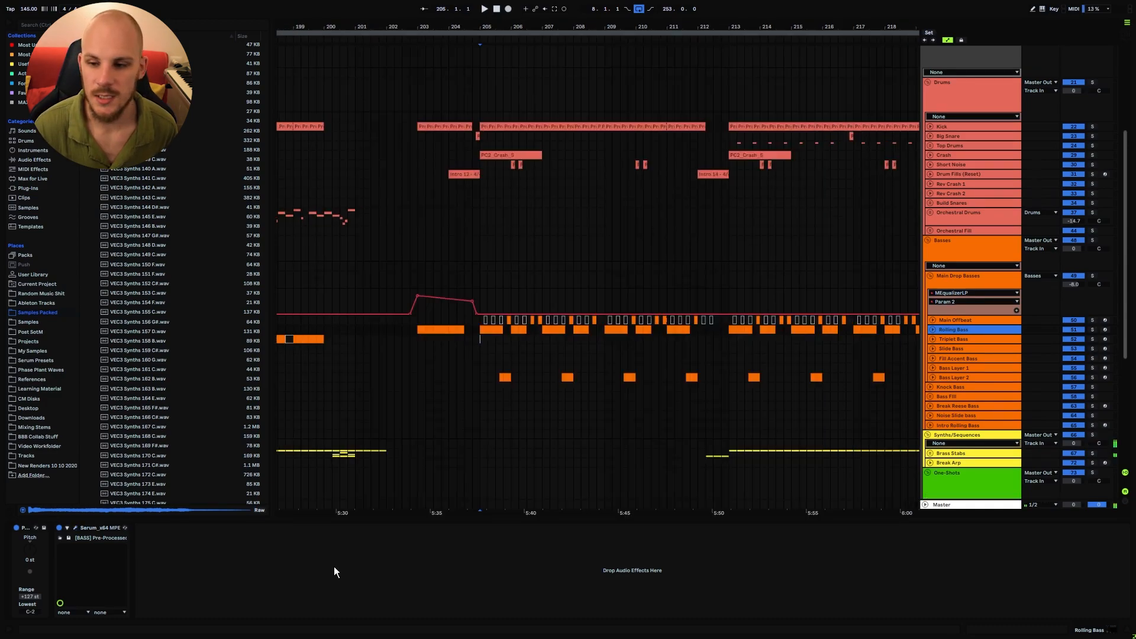
left_click(977, 276)
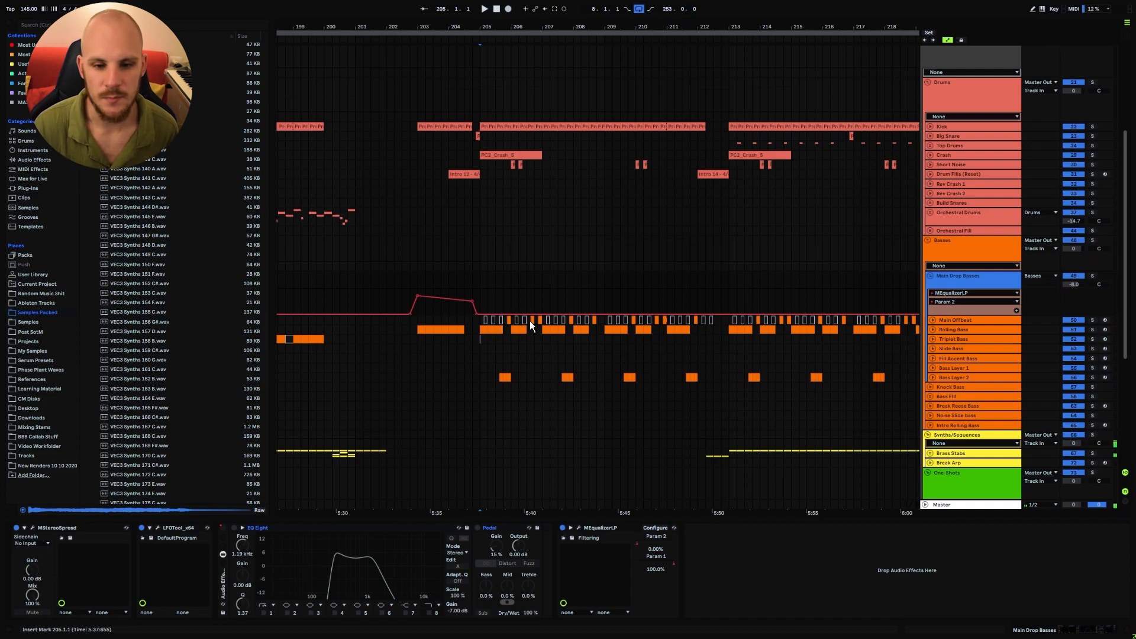
Step: Select the Main Offbeat part from 205.4.1 to 206.1.1 and the Bass Layer 2 clip around it
left_click_drag(495, 28, 504, 268)
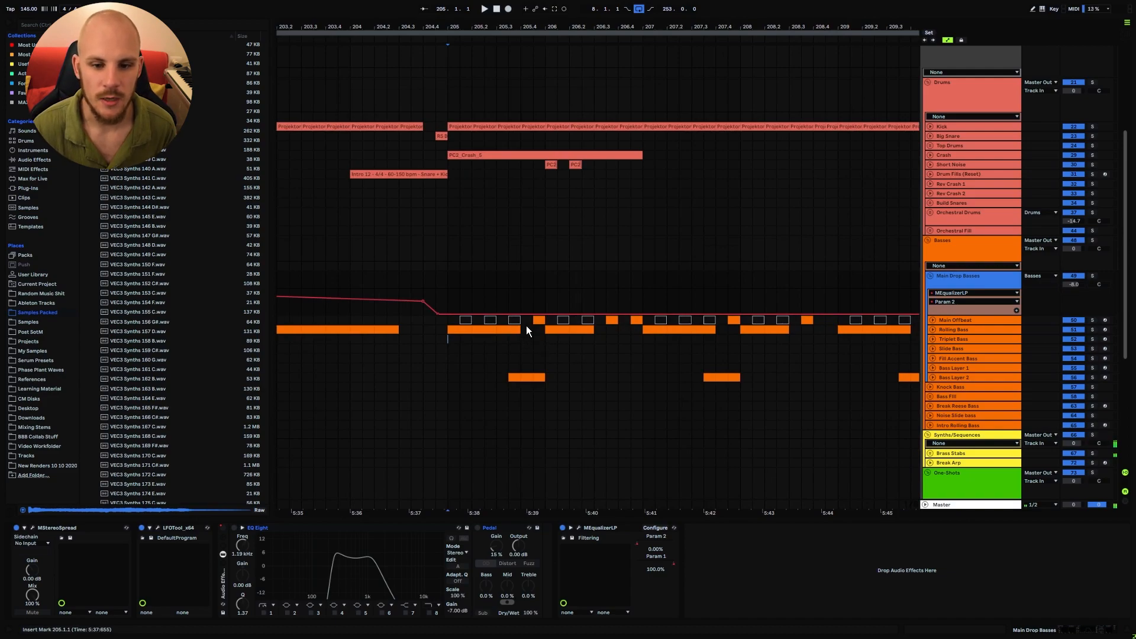
left_click_drag(522, 322, 544, 321)
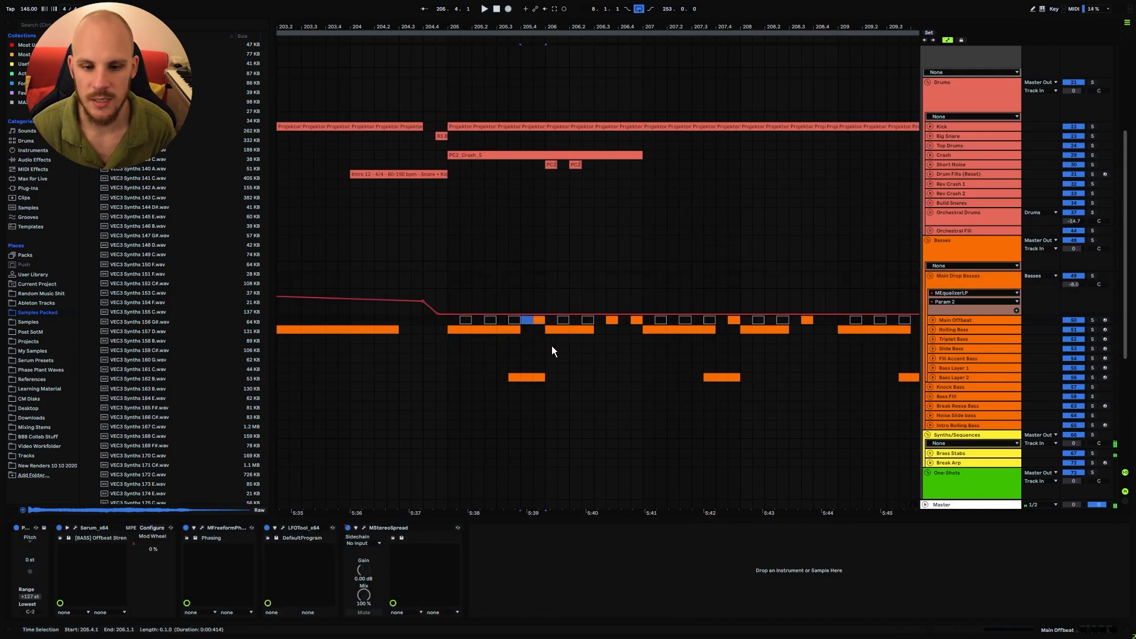
left_click_drag(506, 379, 549, 379)
Step: Select the Rolling Bass from 221.1.1 to 225.1.1, and return to the drop's start at 205.1.1
left_click_drag(559, 26, 200, 6)
left_click_drag(572, 331, 674, 330)
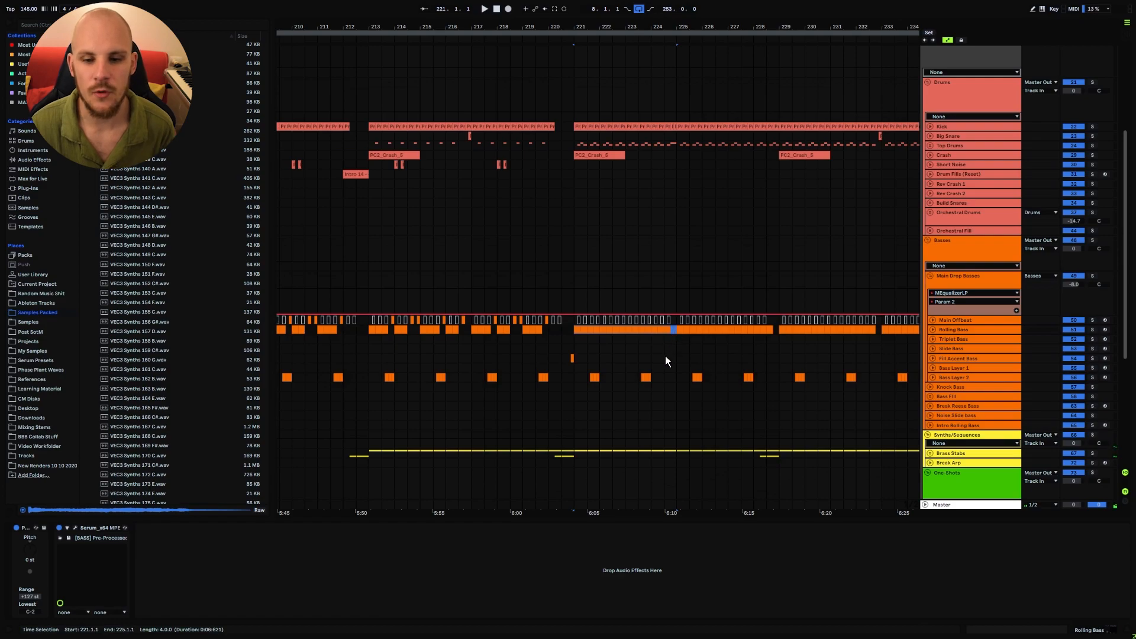
left_click(673, 332)
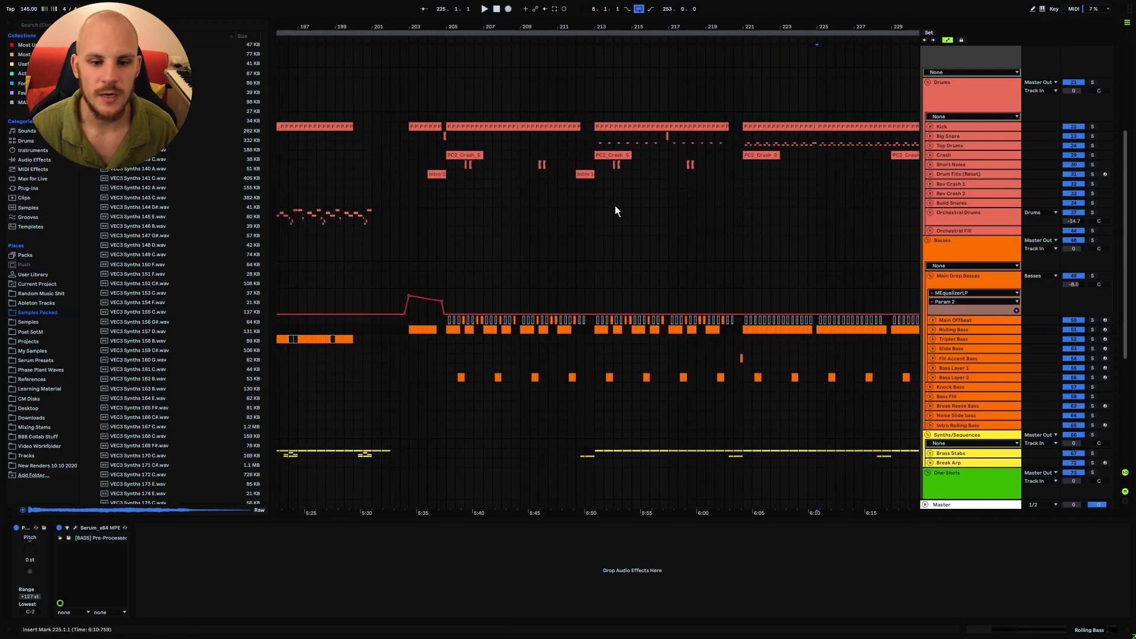
left_click(444, 338)
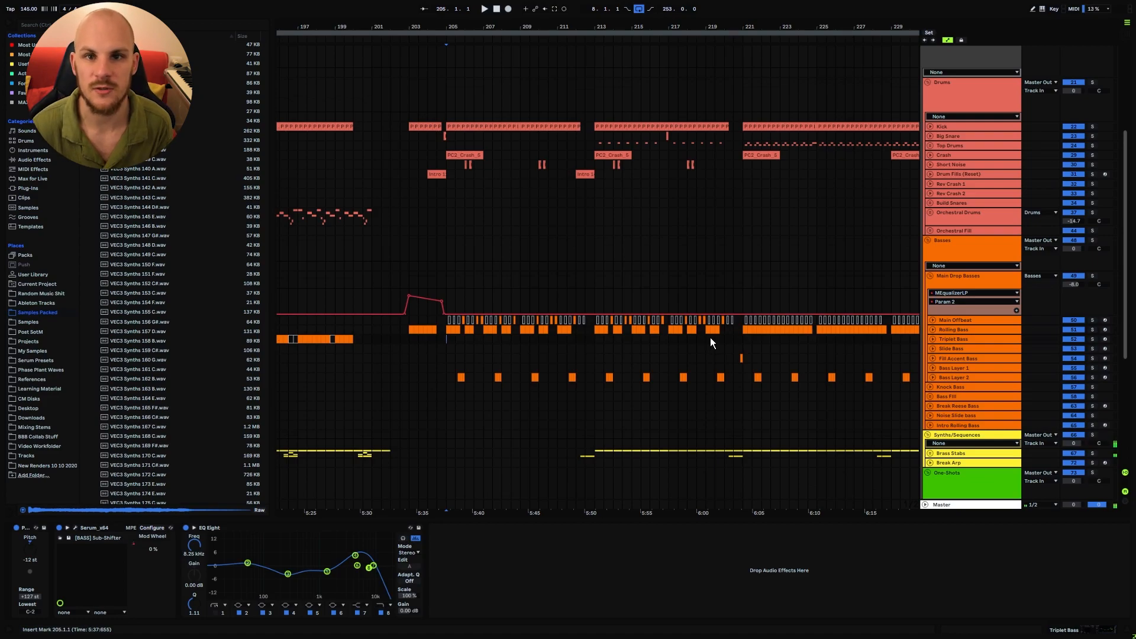
Step: Select the bass tracks from 237.1.1 to 253.1.1, and the SONG group's ending from 250.1.1 to 258.1.1
left_click_drag(710, 337, 477, 282)
left_click_drag(679, 235, 844, 379)
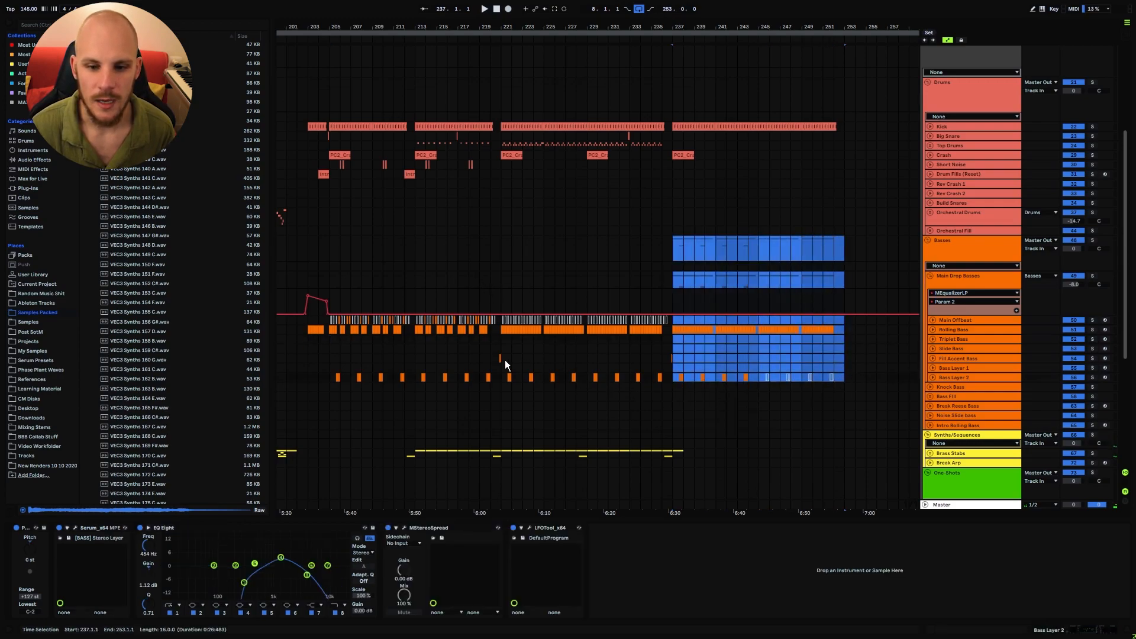
scroll(459, 353, "down", 5)
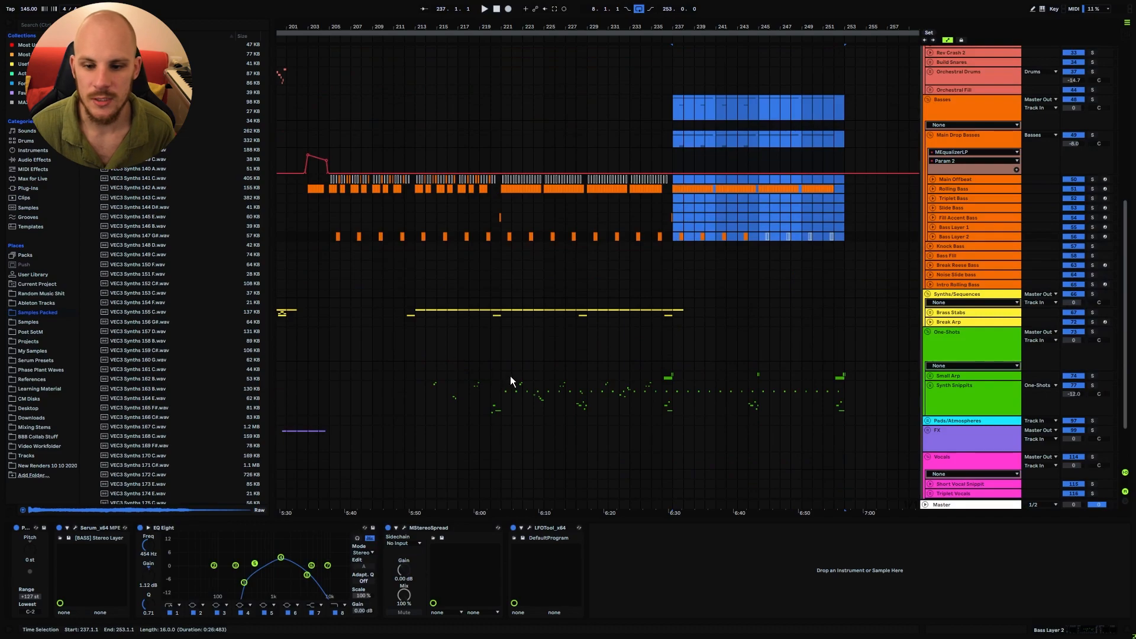
scroll(838, 257, "up", 10)
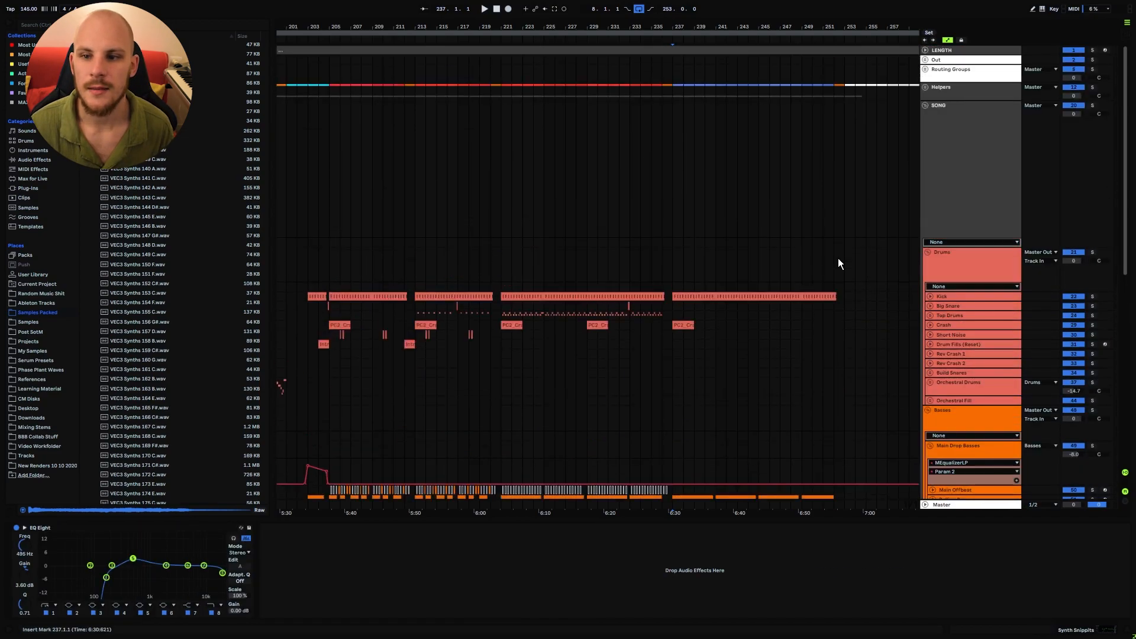
left_click_drag(811, 211, 894, 220)
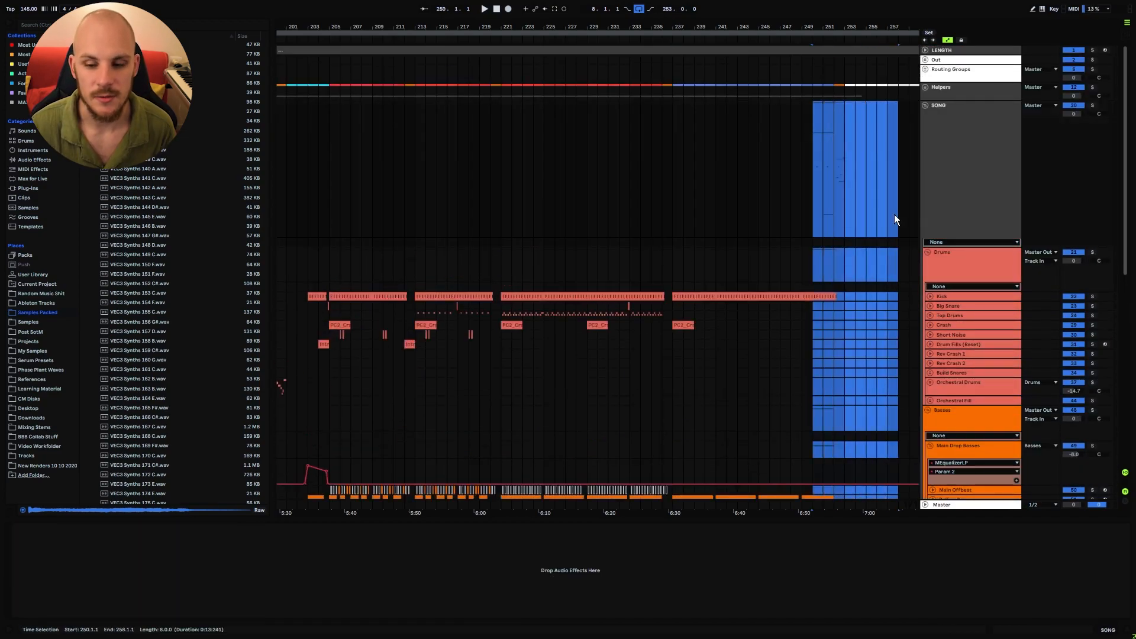